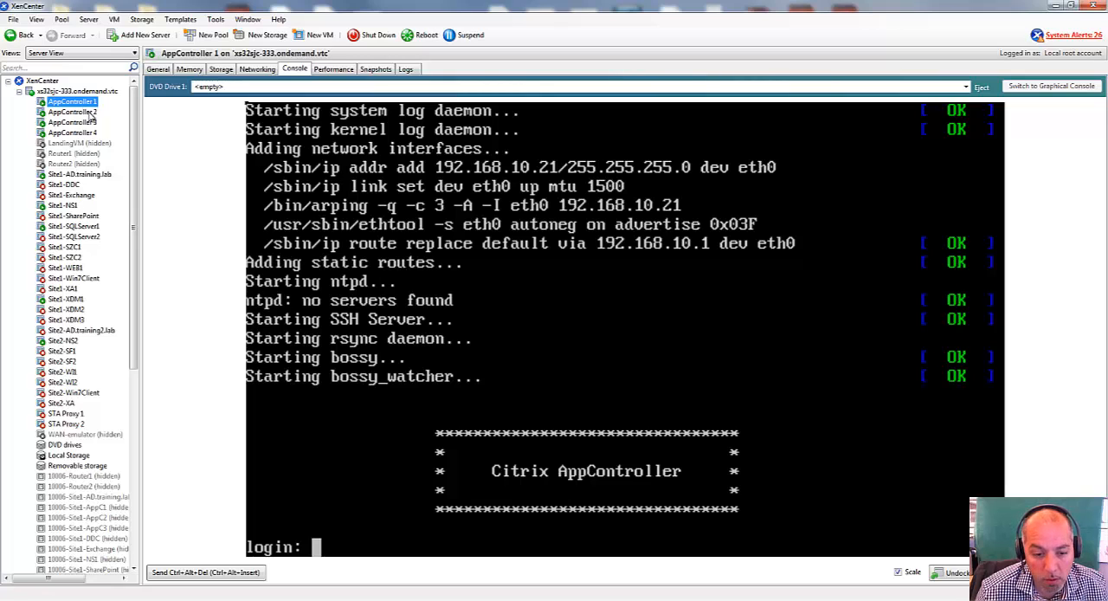
View the console of AppController 2 and return to the AppController 1 console.
{"action": "left_click", "coordinate": [89, 112]}
{"action": "left_click", "coordinate": [90, 104]}
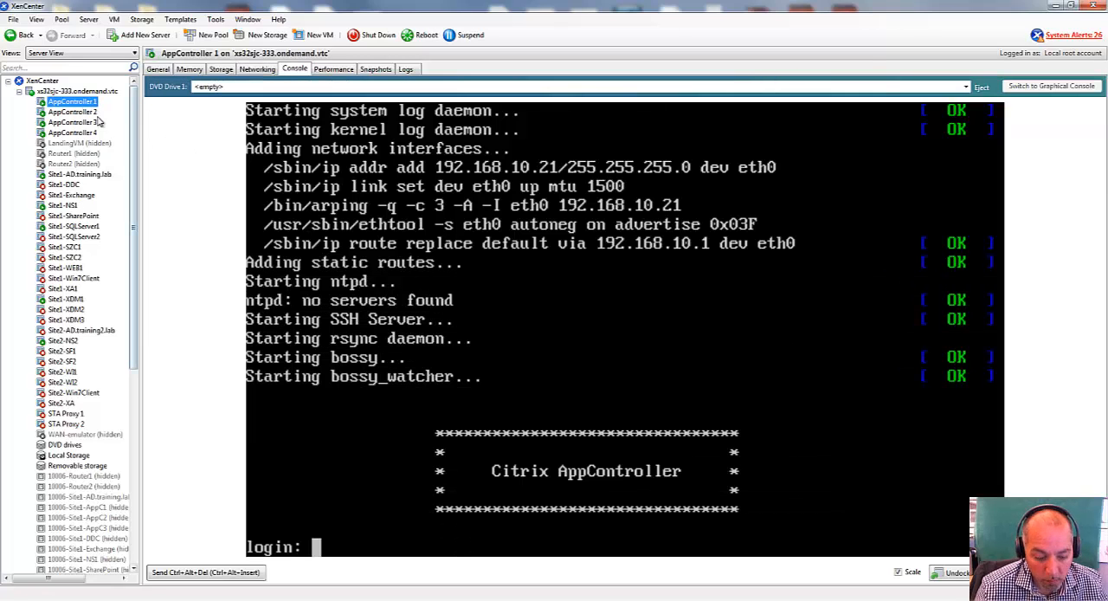
{"action": "left_click", "coordinate": [531, 341]}
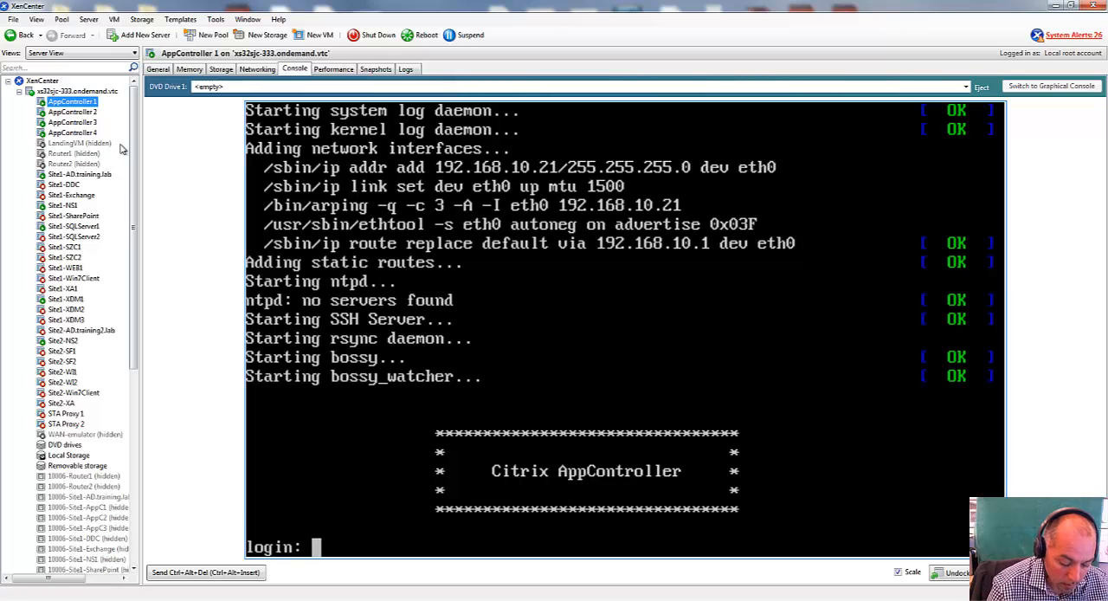
{"action": "left_click", "coordinate": [87, 114]}
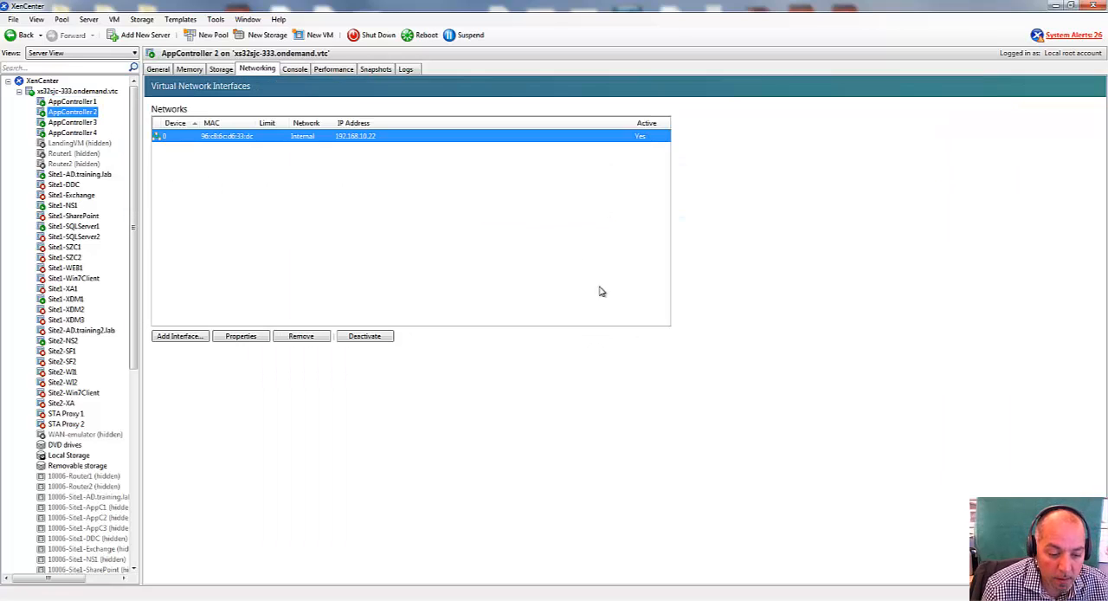
{"action": "left_click", "coordinate": [294, 69]}
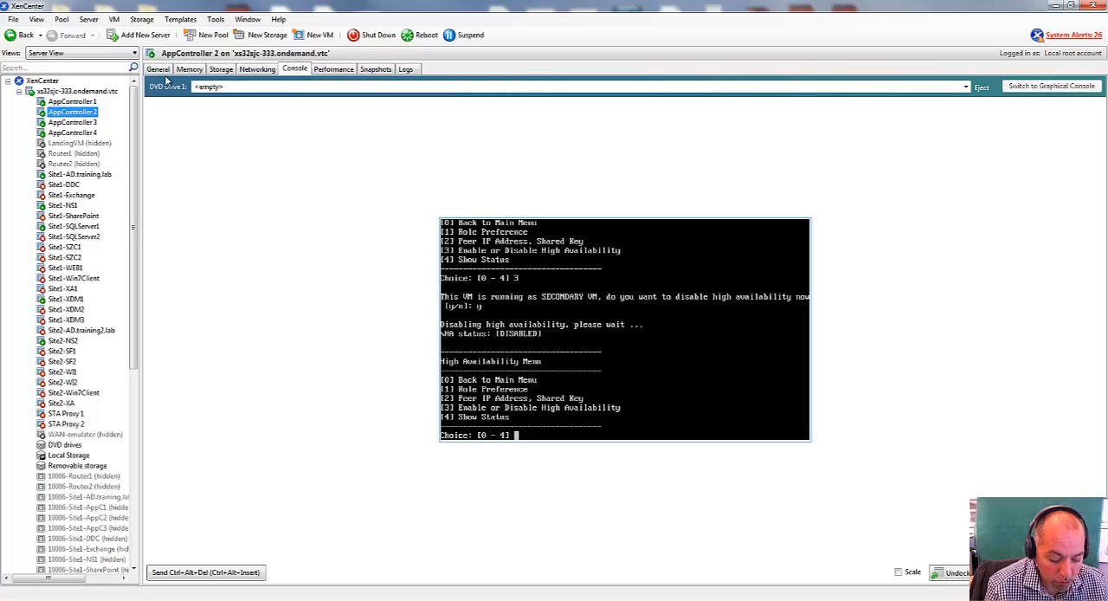
{"action": "left_click", "coordinate": [92, 102]}
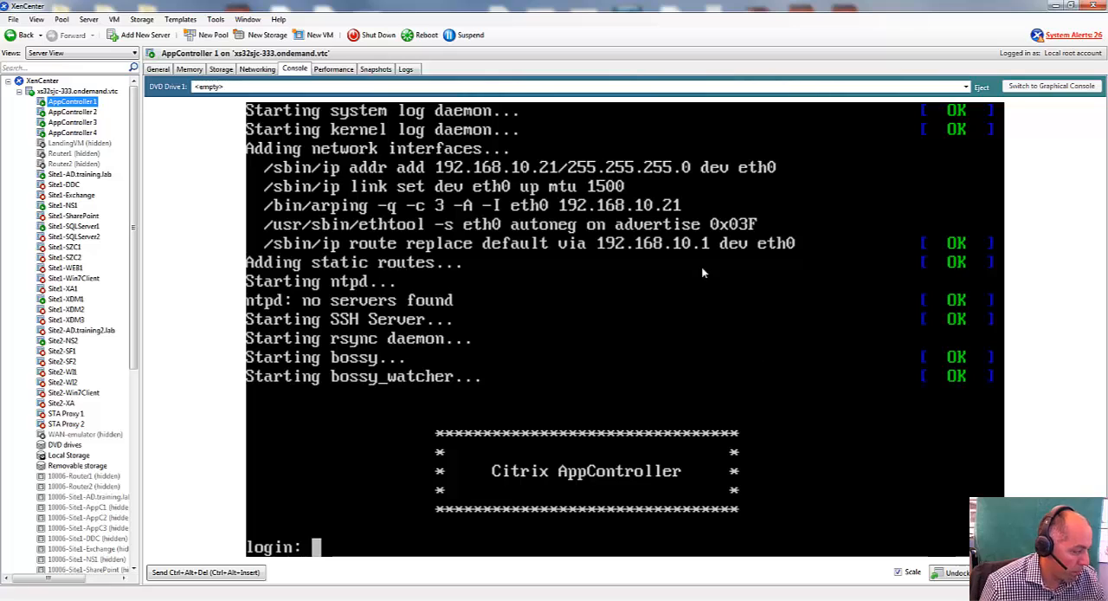
Try to log in to the AppController 1 console as admin with the account password.
{"action": "left_click", "coordinate": [689, 340]}
{"action": "type", "text": "admin"}
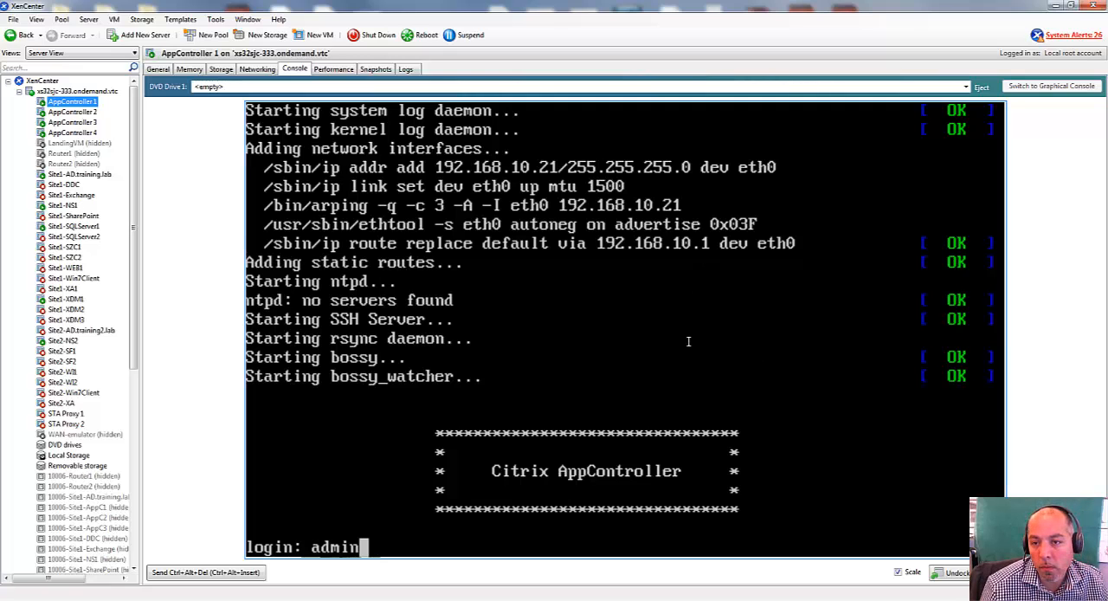
{"action": "key", "text": "Return"}
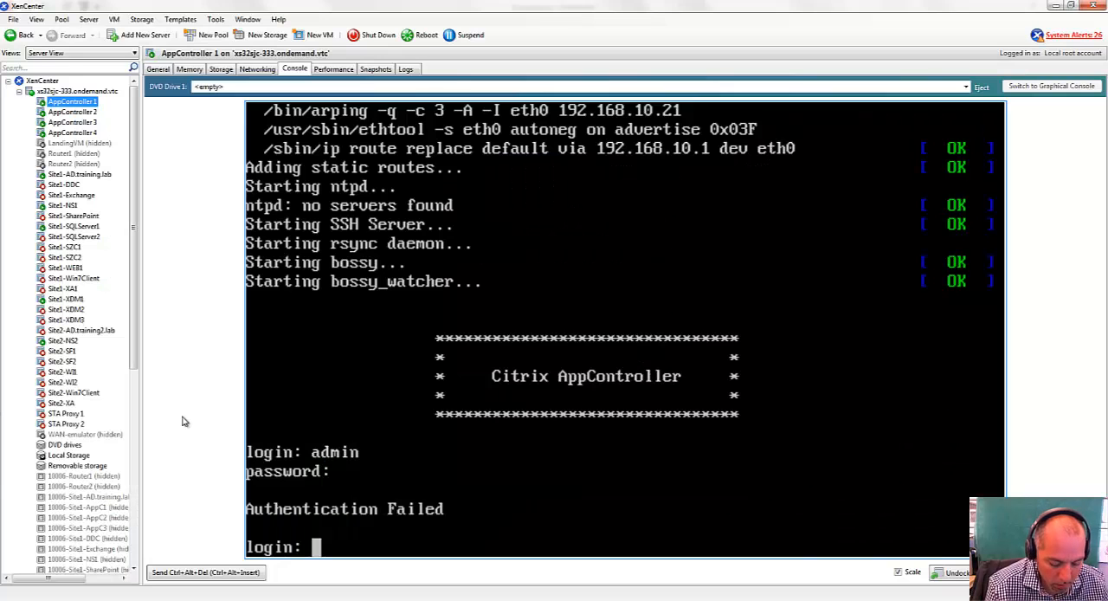
{"action": "type", "text": "Adm"}
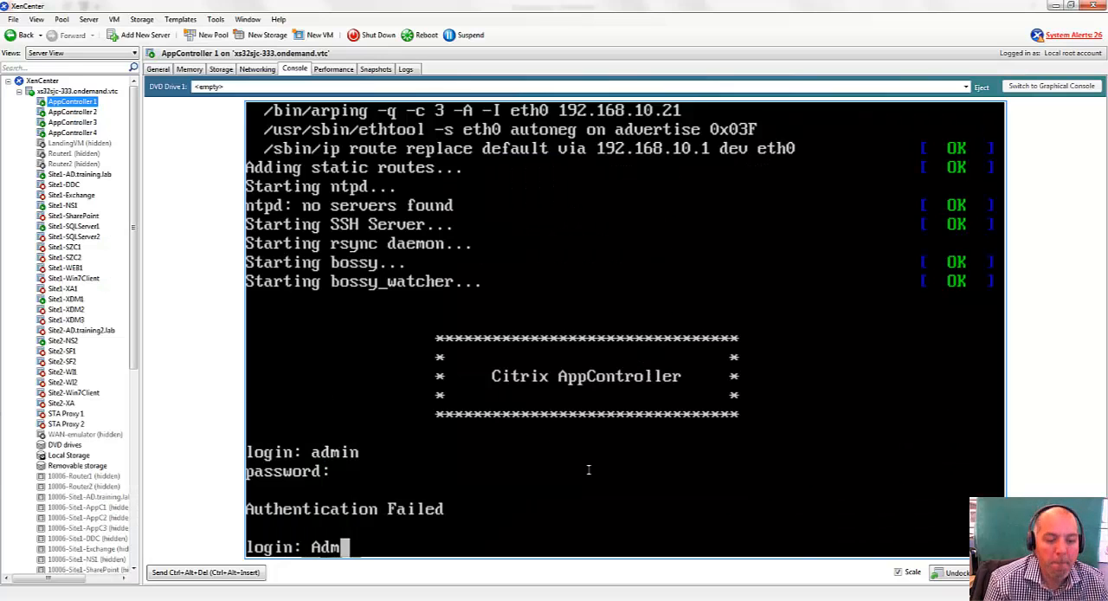
{"action": "type", "text": "inistart"}
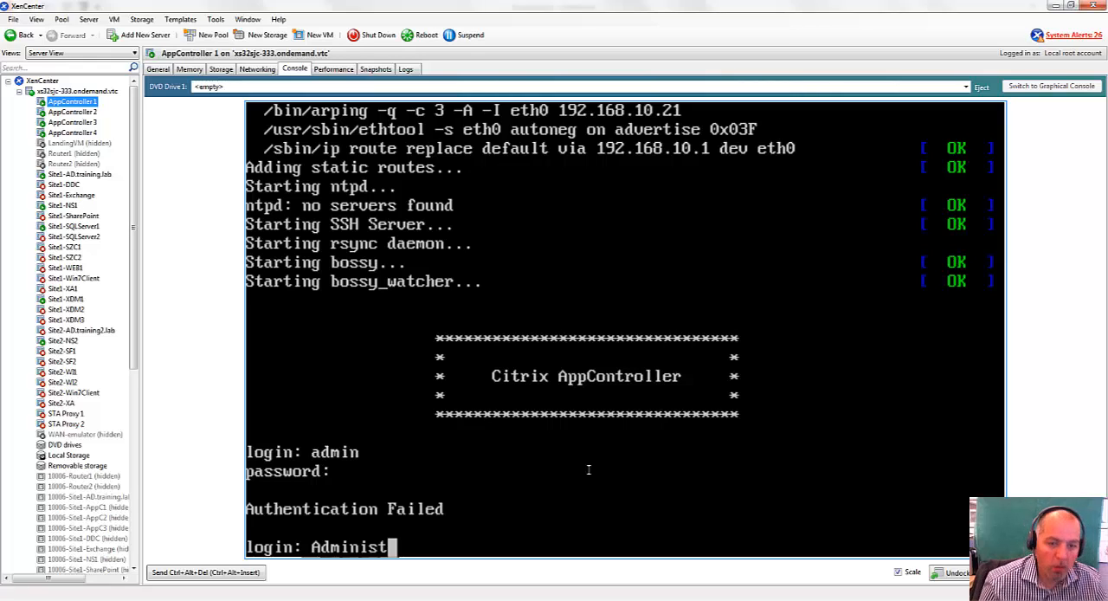
{"action": "key", "text": "BackSpace"}
{"action": "key", "text": "BackSpace"}
{"action": "key", "text": "BackSpace"}
{"action": "key", "text": "BackSpace"}
{"action": "key", "text": "BackSpace"}
{"action": "key", "text": "BackSpace"}
{"action": "key", "text": "BackSpace"}
{"action": "key", "text": "BackSpace"}
{"action": "key", "text": "BackSpace"}
{"action": "key", "text": "BackSpace"}
{"action": "key", "text": "BackSpace"}
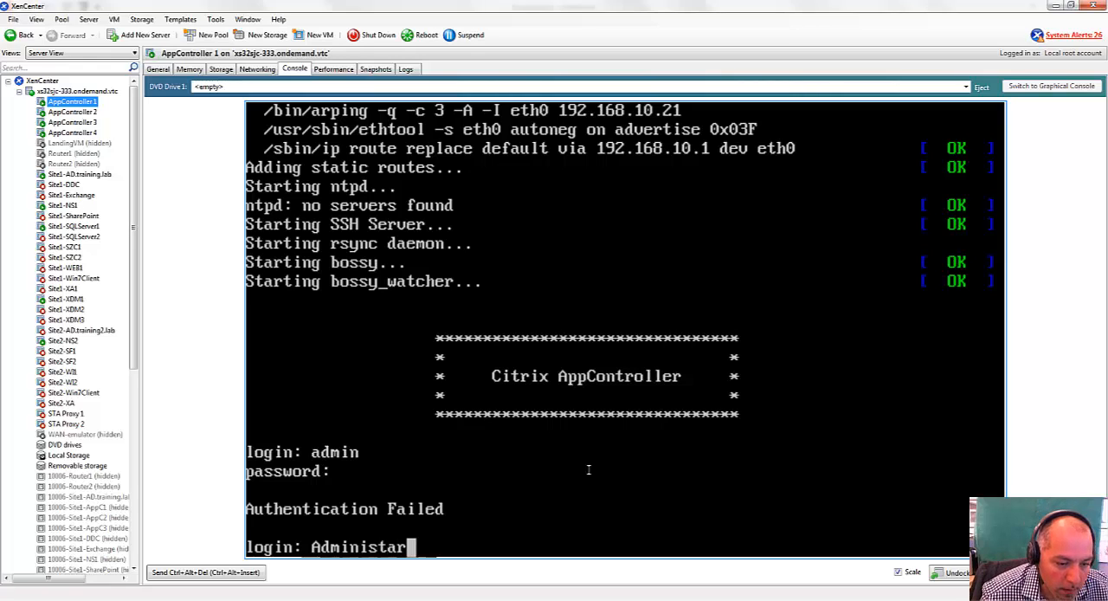
Log in to AppController 1 as admin, entering the account password.
{"action": "type", "text": "admin"}
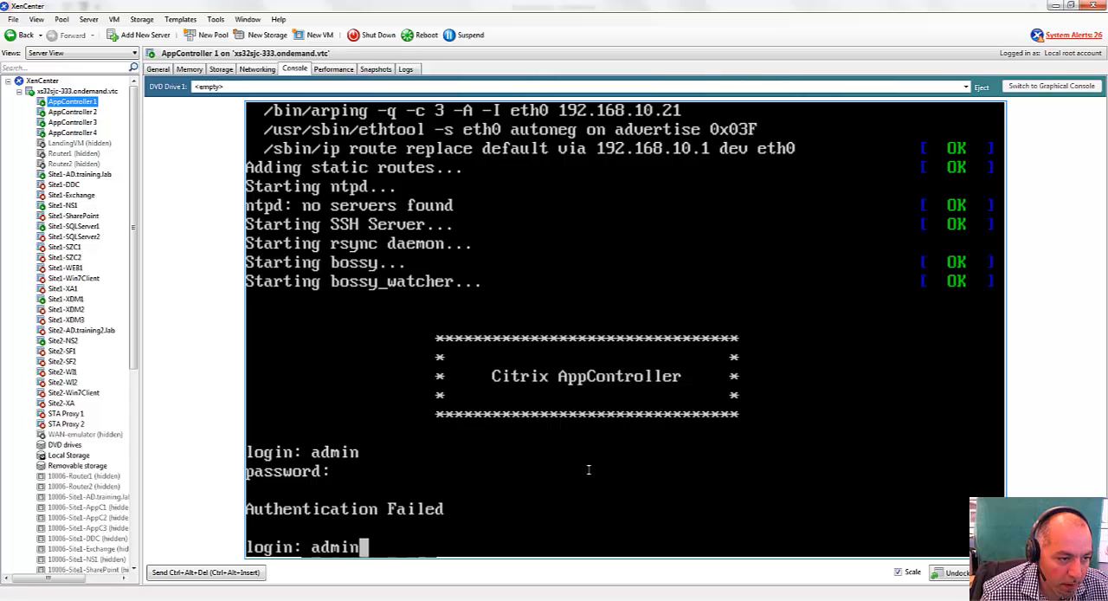
{"action": "key", "text": "Return"}
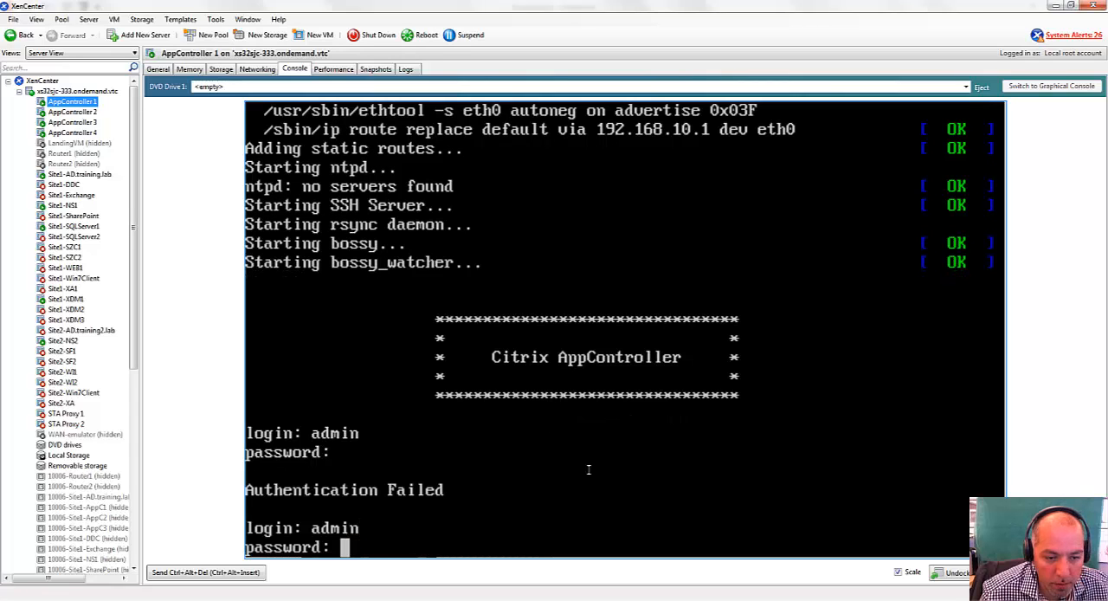
{"action": "key", "text": "Return"}
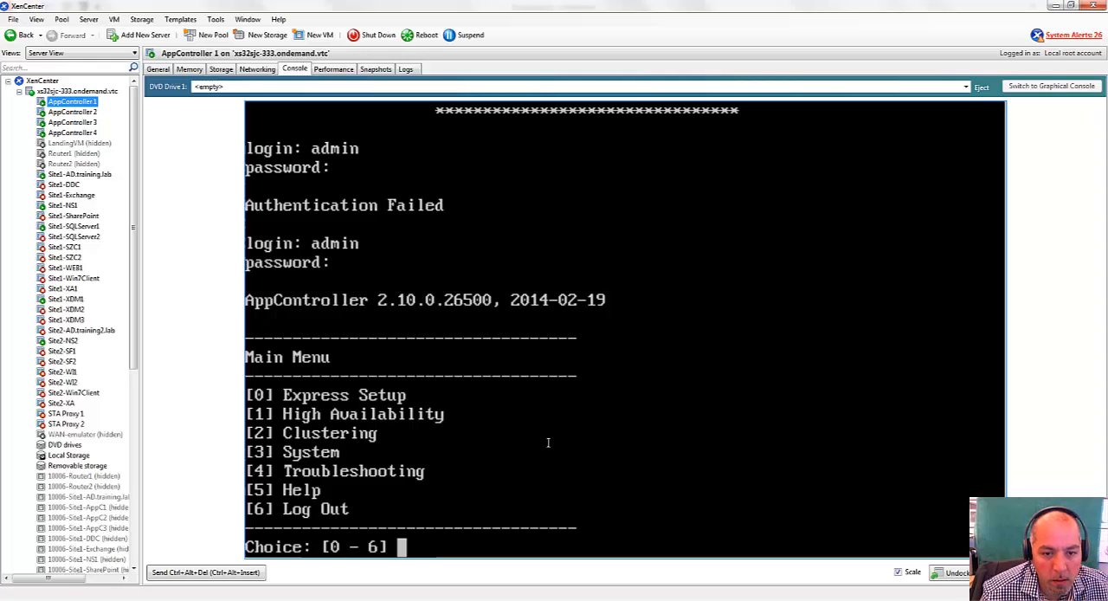
View the Site2-NS2 console and switch to the Site1-XDM1 console.
{"action": "left_click", "coordinate": [62, 342]}
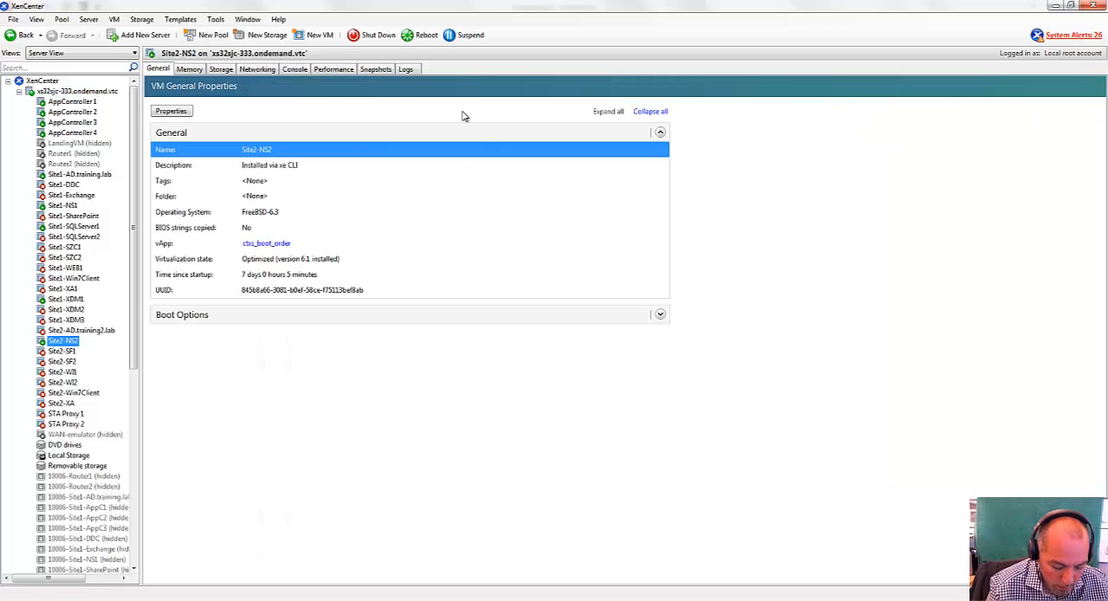
{"action": "left_click", "coordinate": [294, 69]}
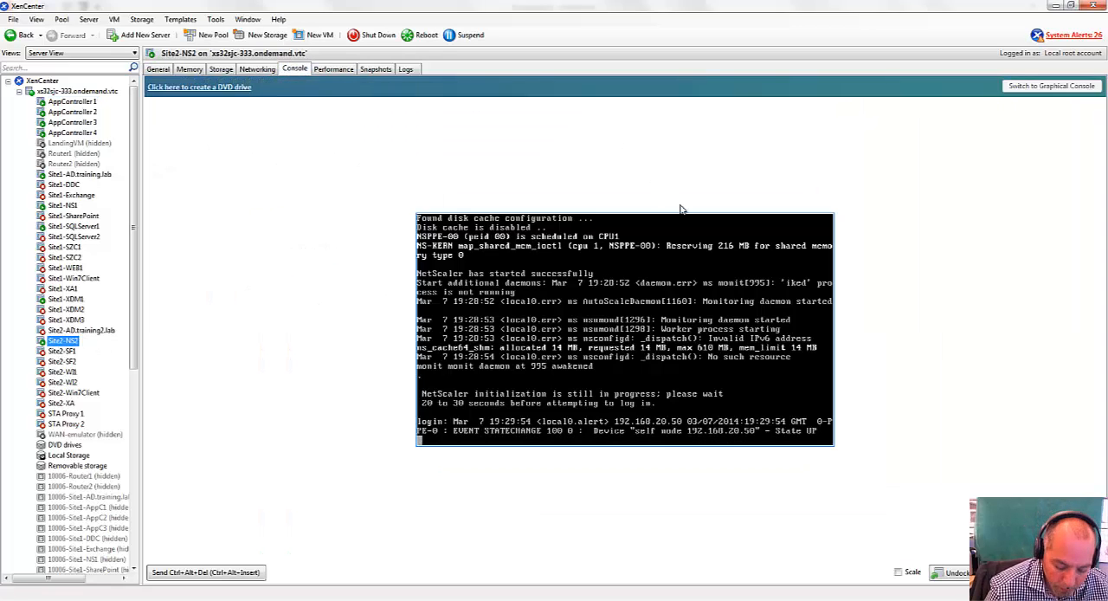
{"action": "left_click", "coordinate": [71, 301]}
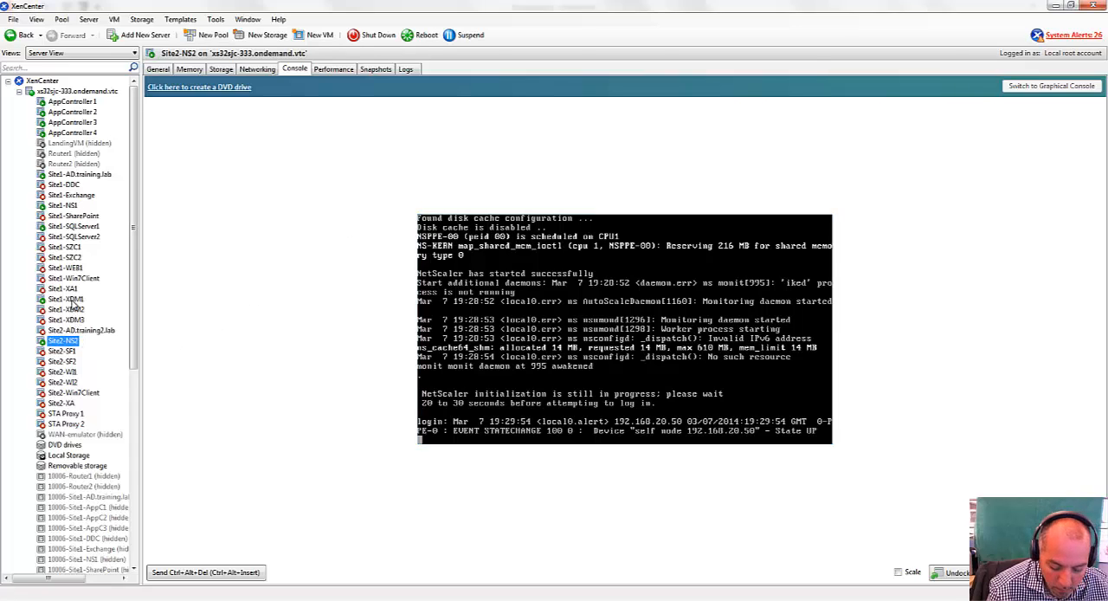
{"action": "left_click", "coordinate": [453, 175]}
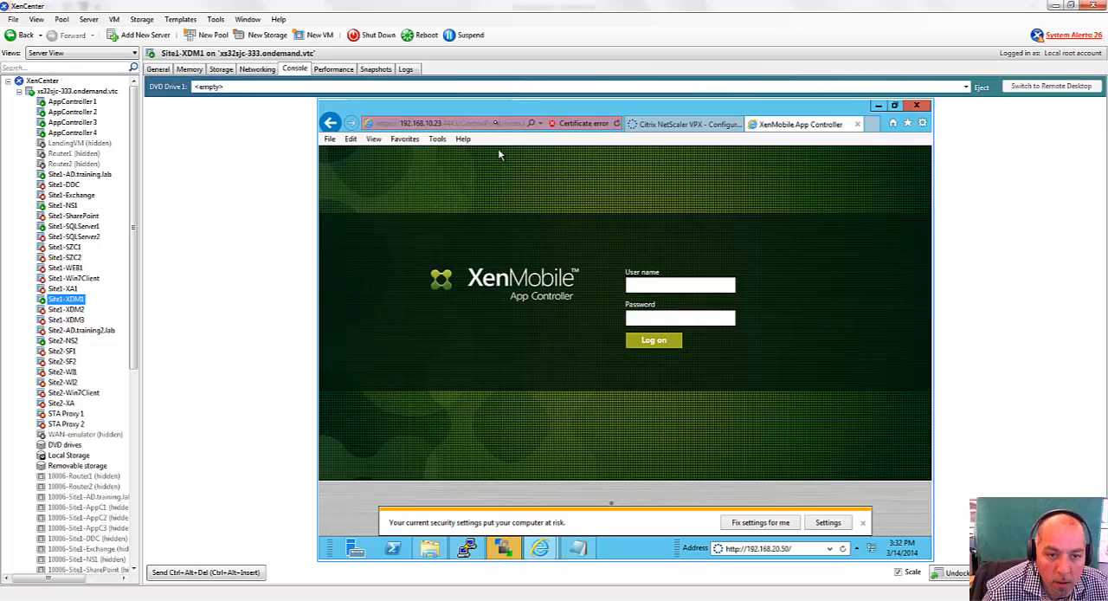
{"action": "left_click", "coordinate": [494, 122]}
{"action": "type", "text": "http://"}
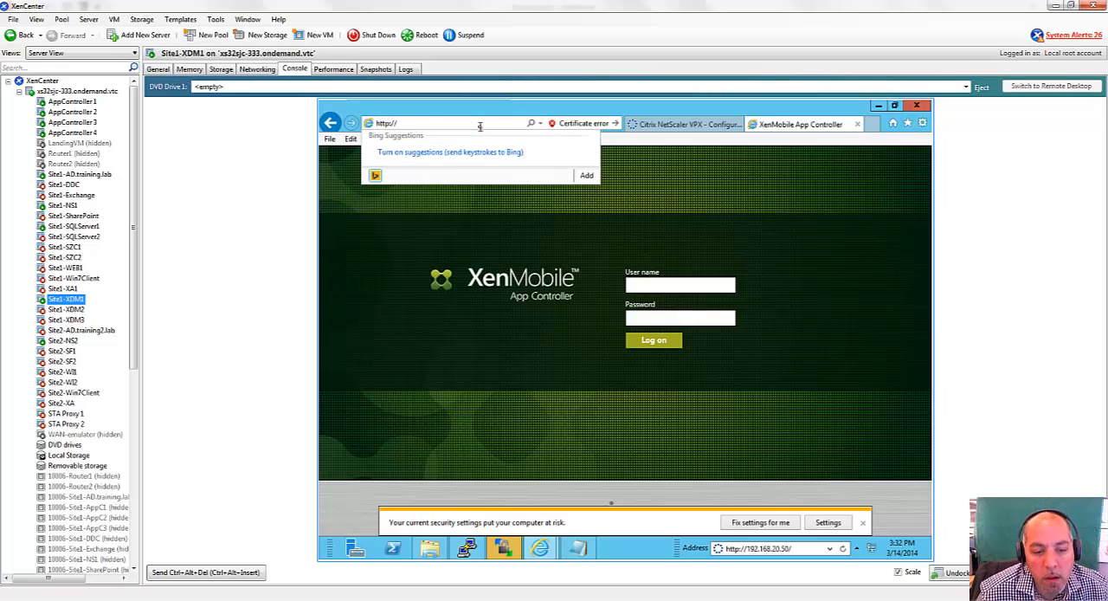
{"action": "key", "text": "BackSpace"}
{"action": "key", "text": "BackSpace"}
{"action": "key", "text": "BackSpace"}
{"action": "type", "text": "s://"}
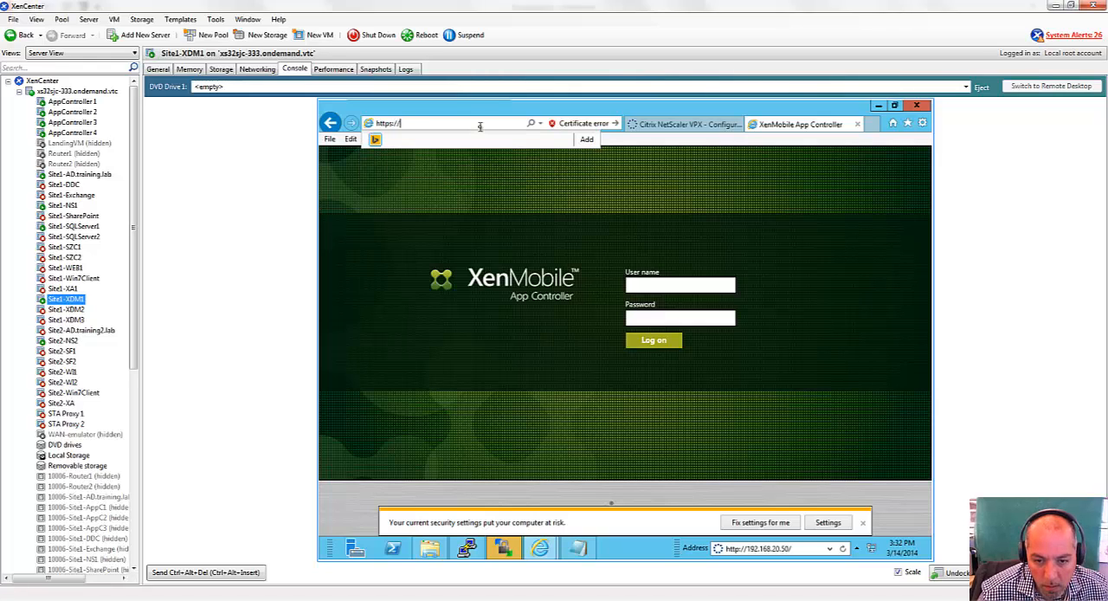
{"action": "type", "text": "192.168"}
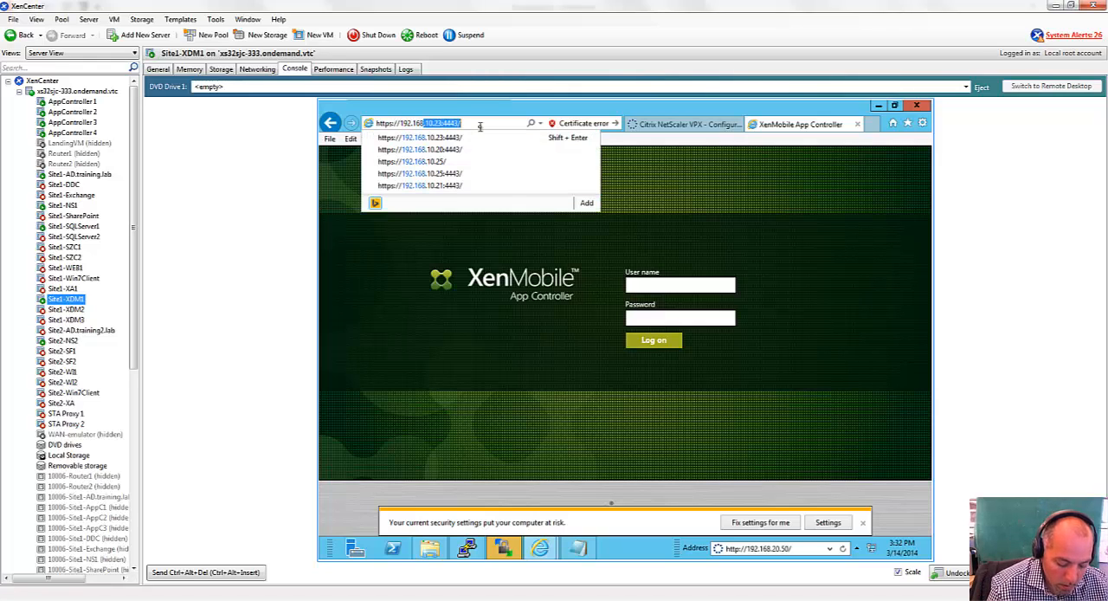
{"action": "key", "text": "End"}
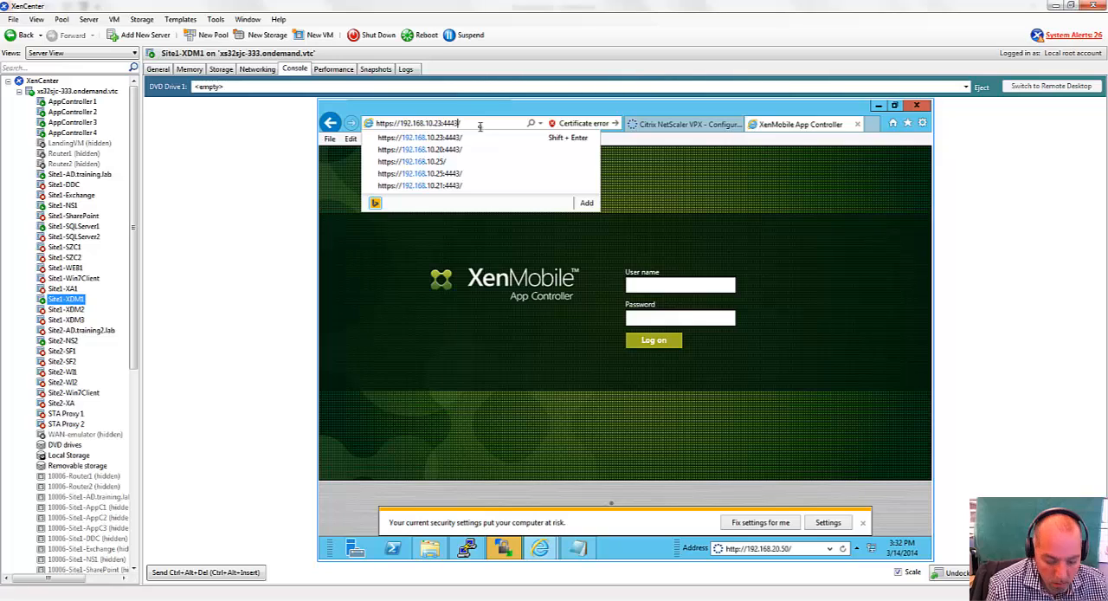
{"action": "key", "text": "Left"}
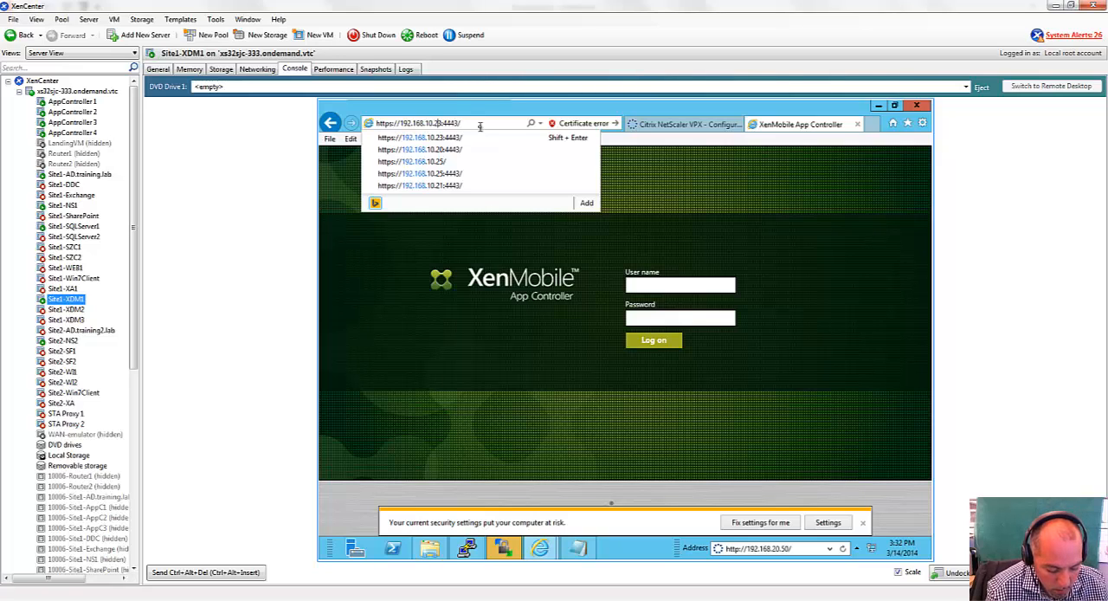
{"action": "key", "text": "Delete"}
{"action": "type", "text": "1"}
{"action": "key", "text": "Return"}
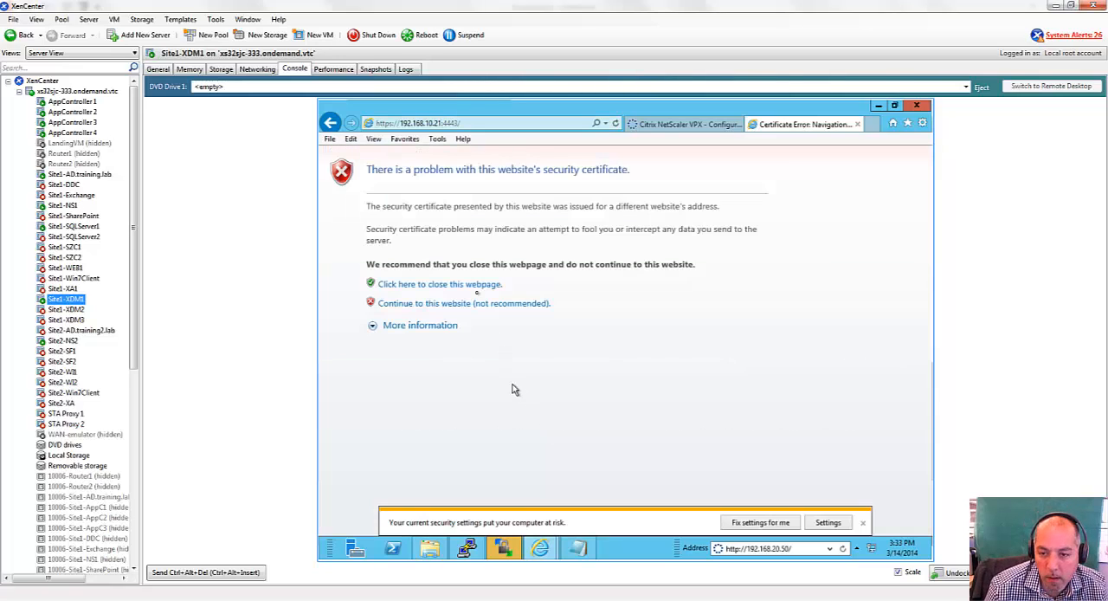
{"action": "left_click", "coordinate": [475, 304]}
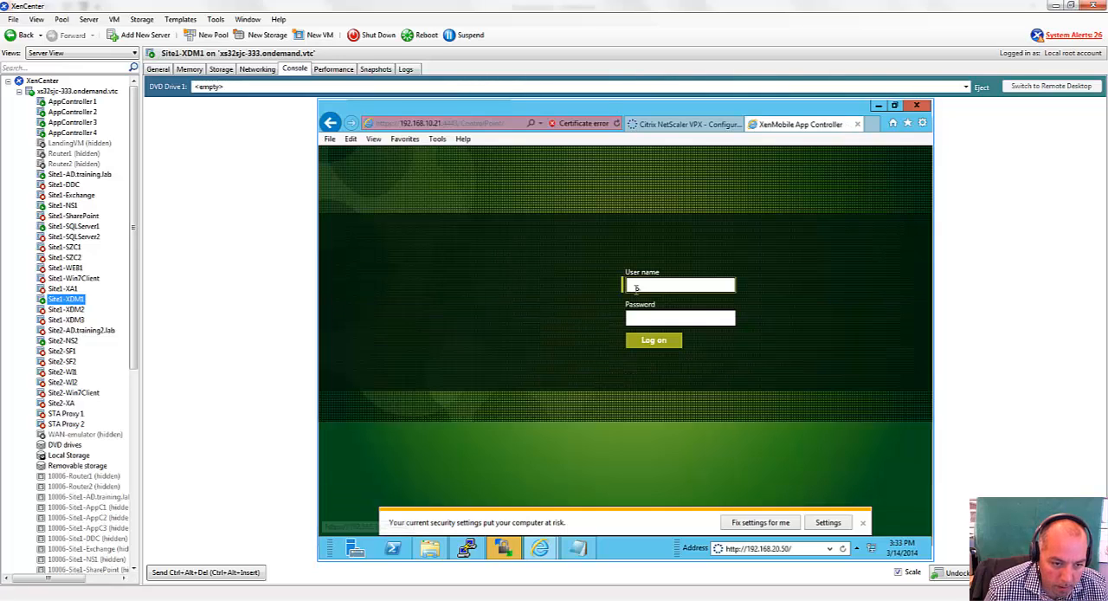
Log on to XenMobile App Controller as administrator, entering the account password.
{"action": "type", "text": "administrator"}
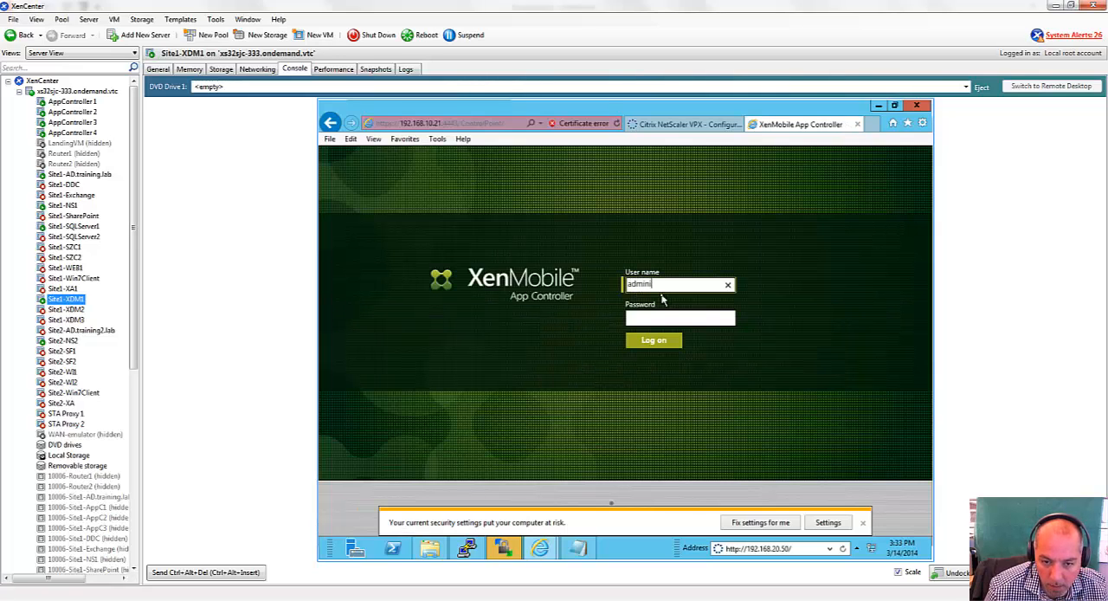
{"action": "key", "text": "Tab"}
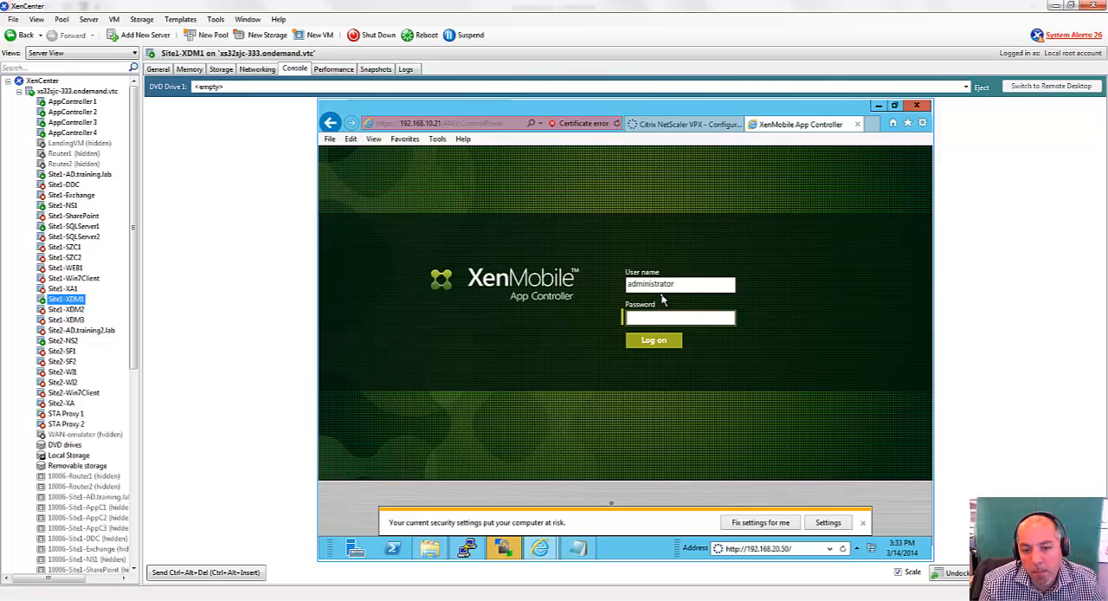
{"action": "type", "text": "*******"}
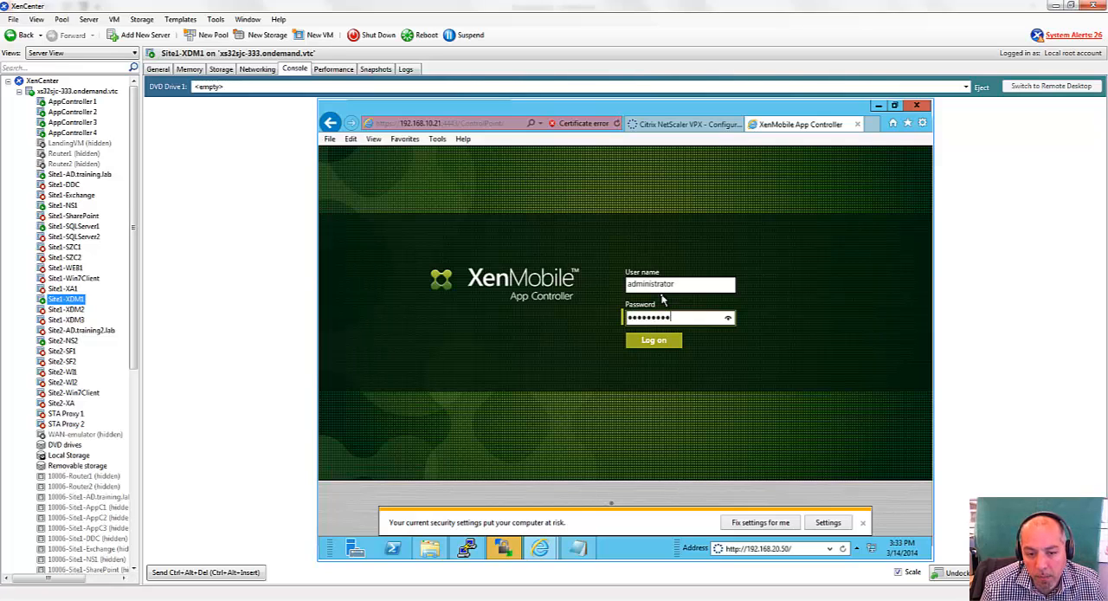
{"action": "key", "text": "Return"}
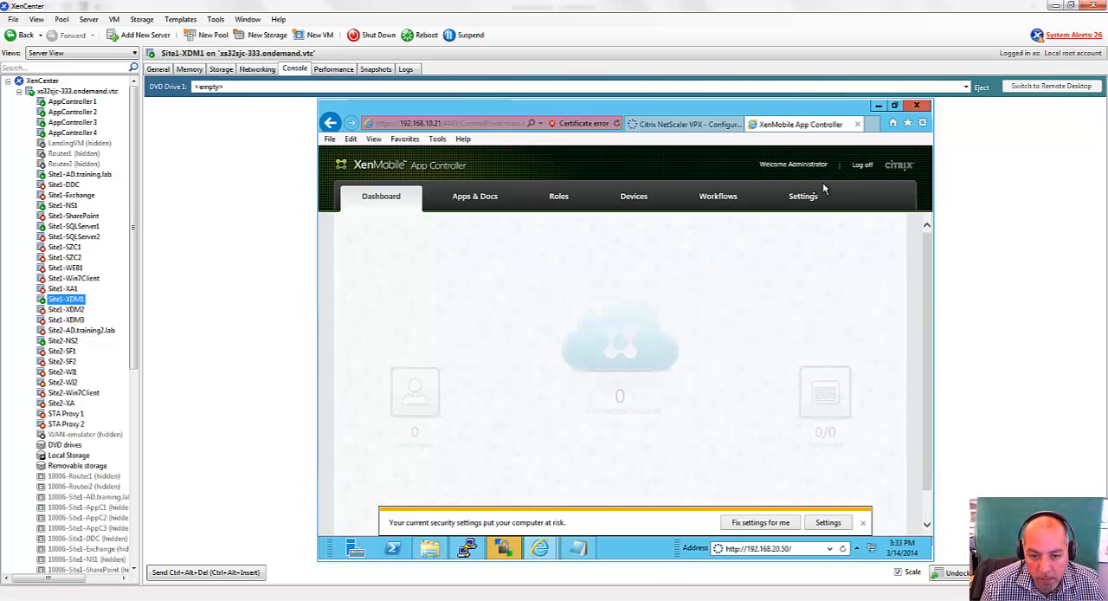
Examine the *.training.lab certificate in the Certificates settings and dismiss the browser's security notice.
{"action": "left_click", "coordinate": [811, 197]}
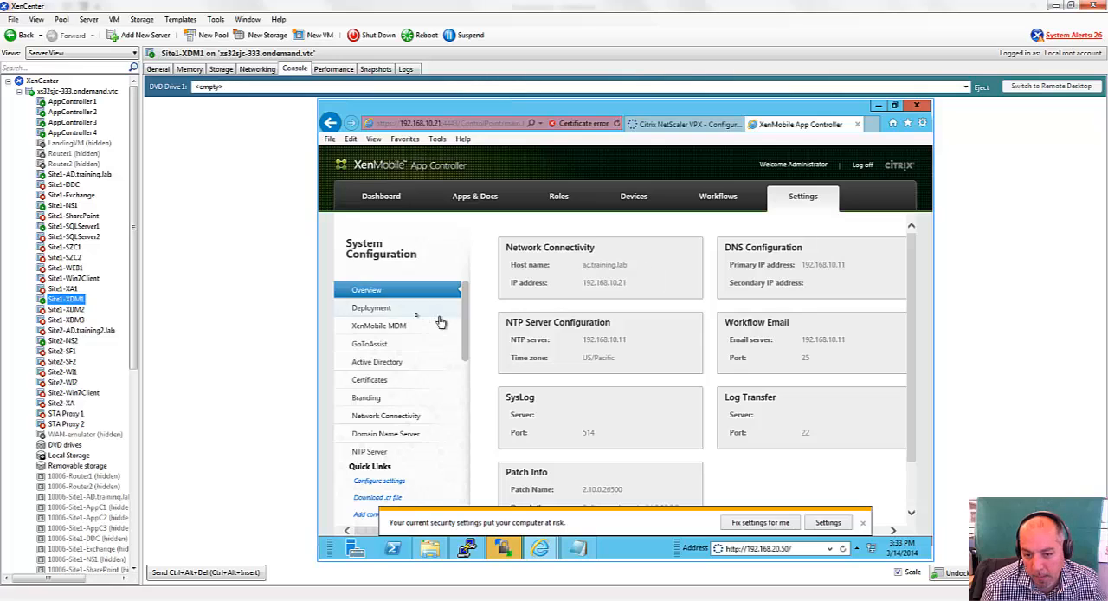
{"action": "left_click", "coordinate": [381, 381]}
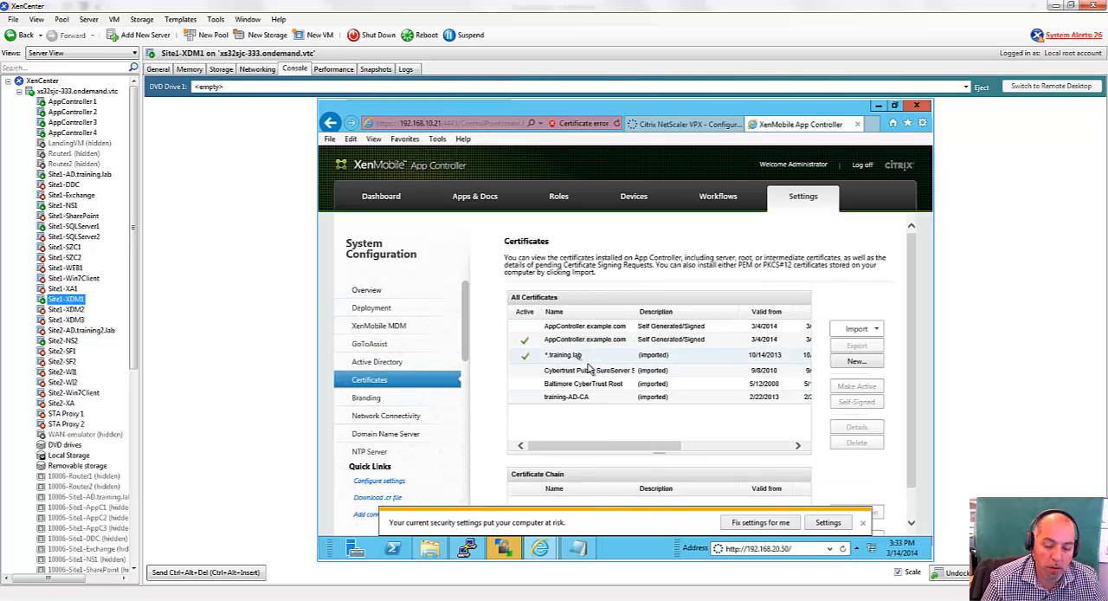
{"action": "left_click", "coordinate": [583, 360]}
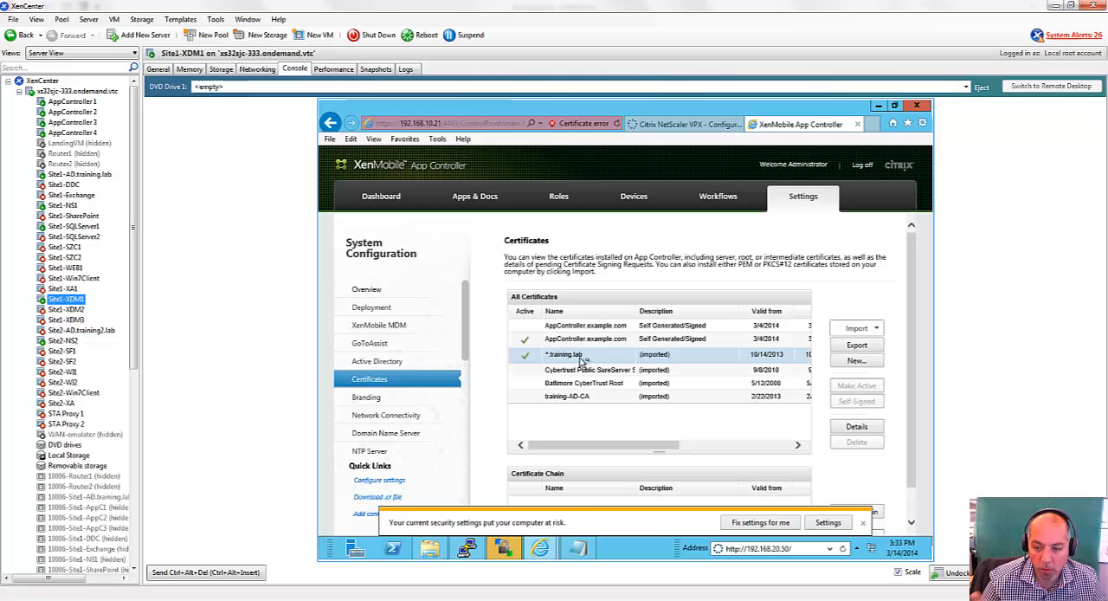
{"action": "left_click", "coordinate": [863, 525]}
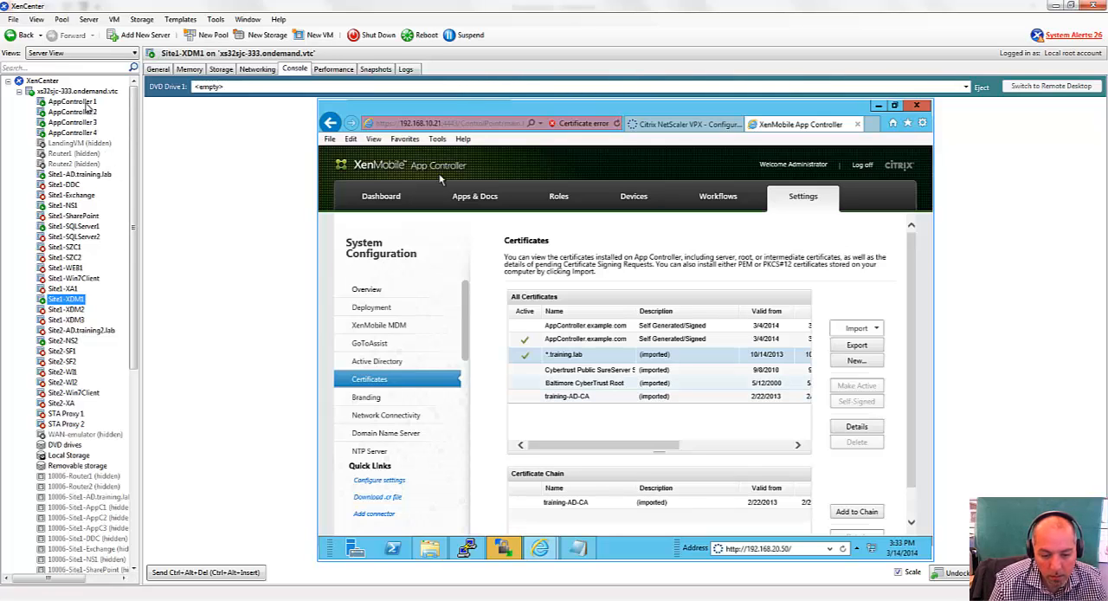
Return to the AppController 1 console and enter Express Setup from its main menu.
{"action": "left_click", "coordinate": [86, 104]}
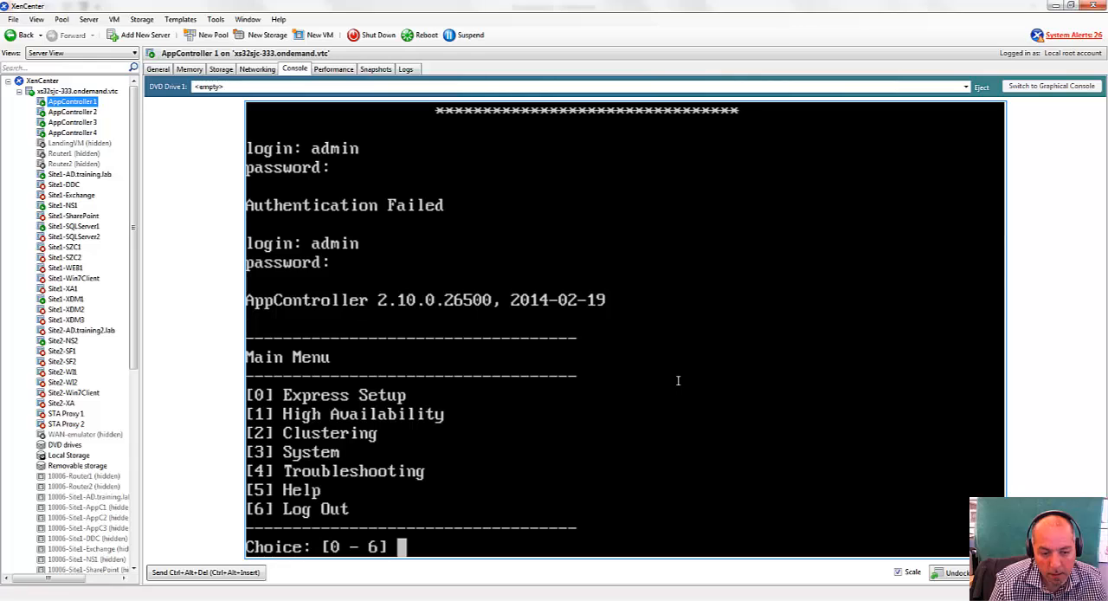
{"action": "type", "text": "0"}
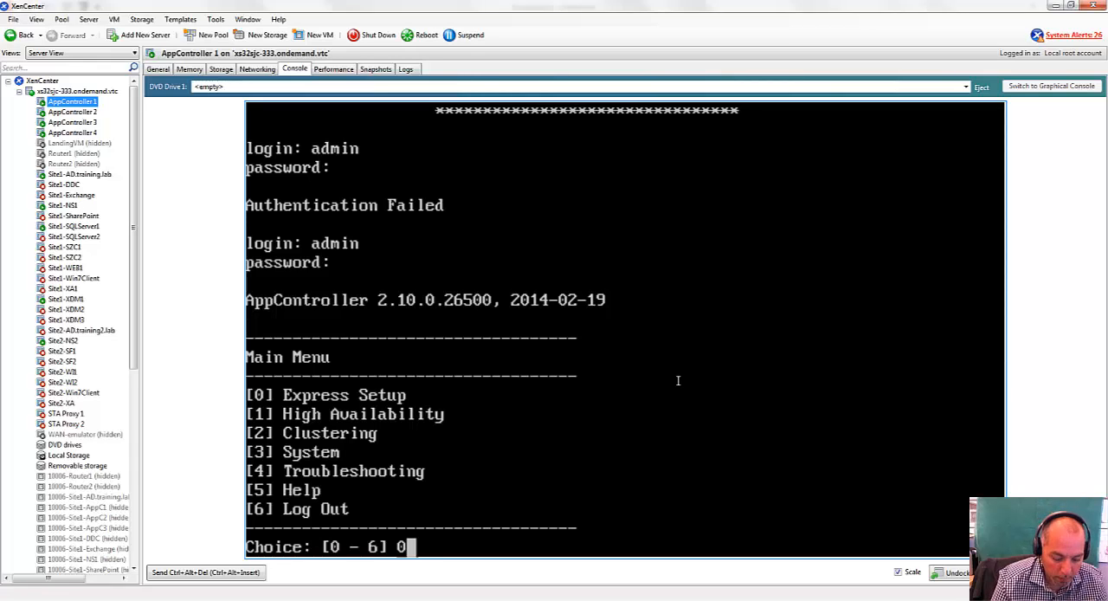
{"action": "key", "text": "Return"}
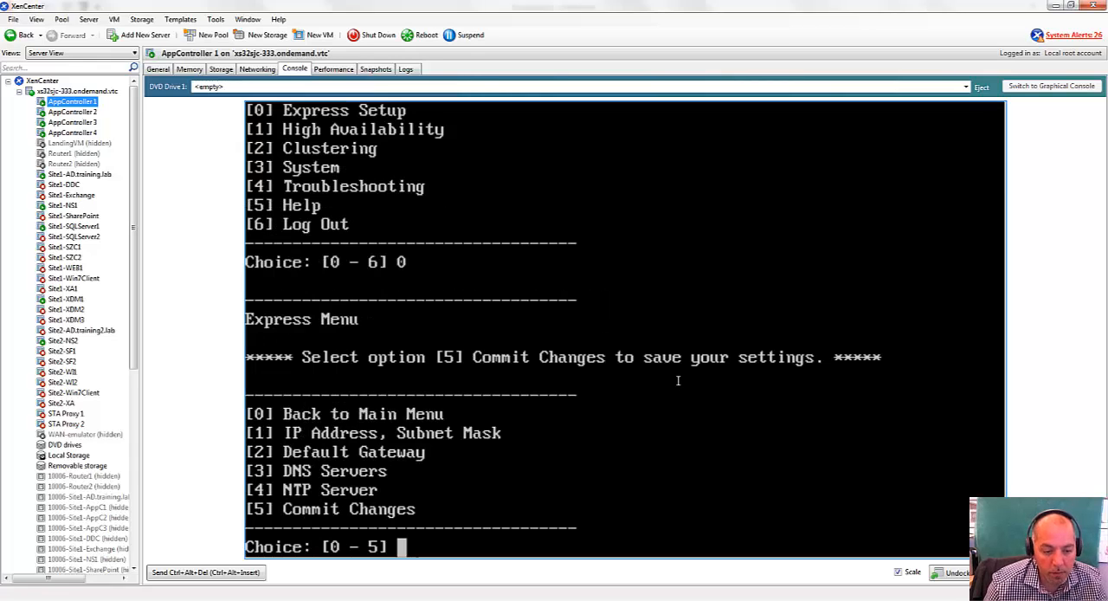
Review the eth0 IP address and netmask in Express Setup, keeping both defaults, and return to the main menu.
{"action": "type", "text": "1"}
{"action": "key", "text": "Return"}
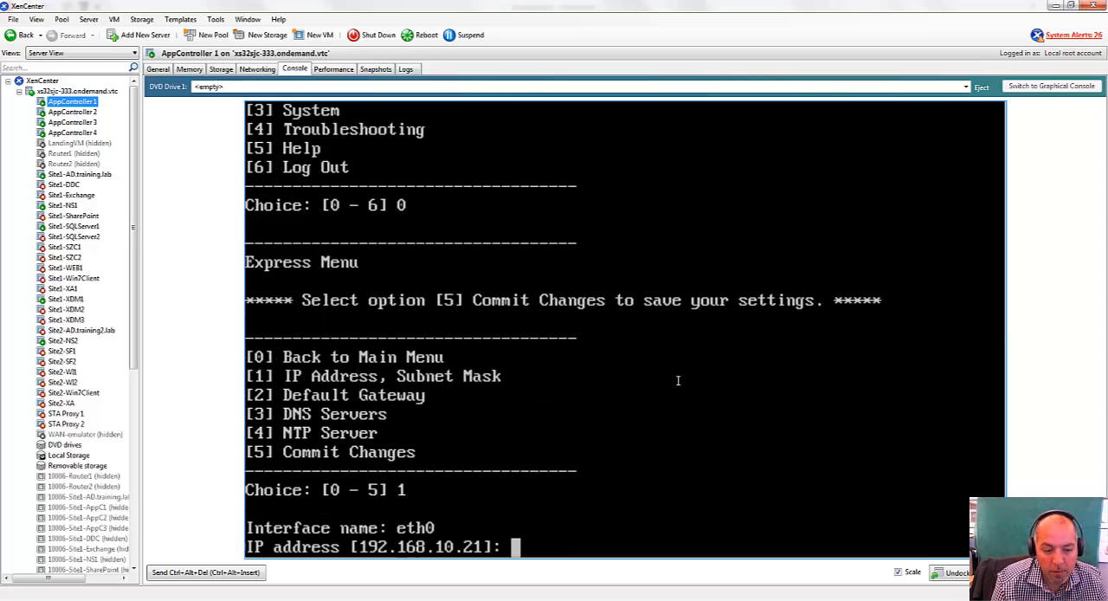
{"action": "key", "text": "Return"}
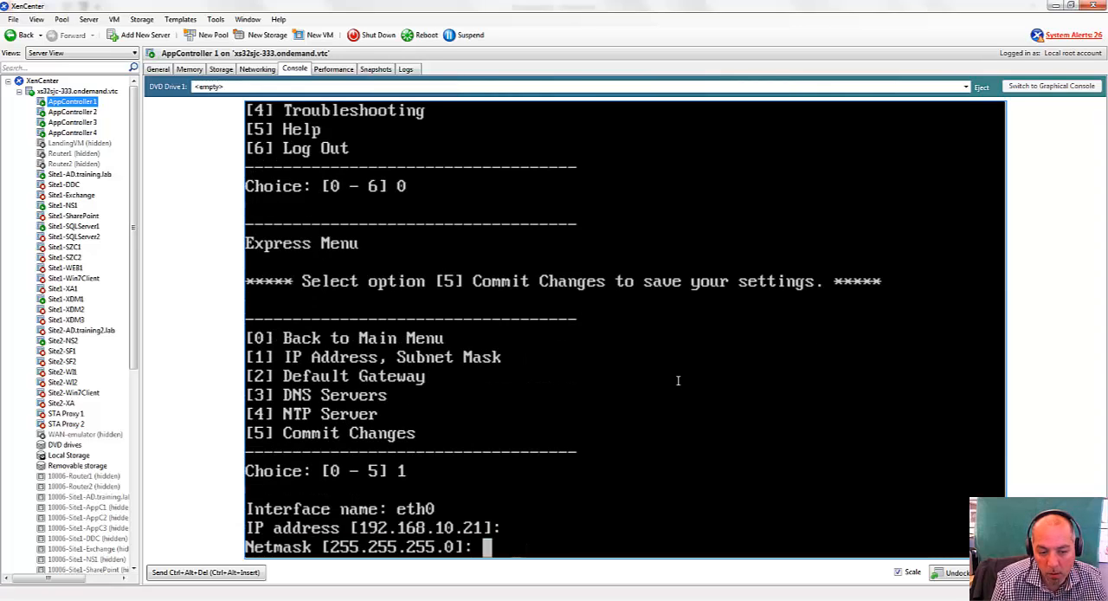
{"action": "key", "text": "Return"}
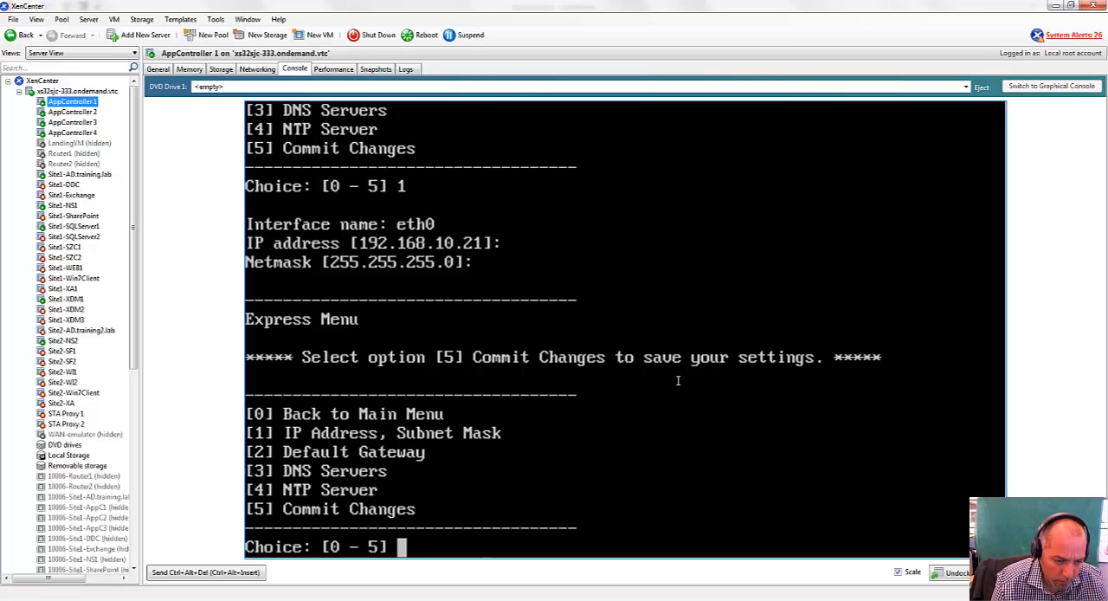
{"action": "type", "text": "0"}
{"action": "key", "text": "Return"}
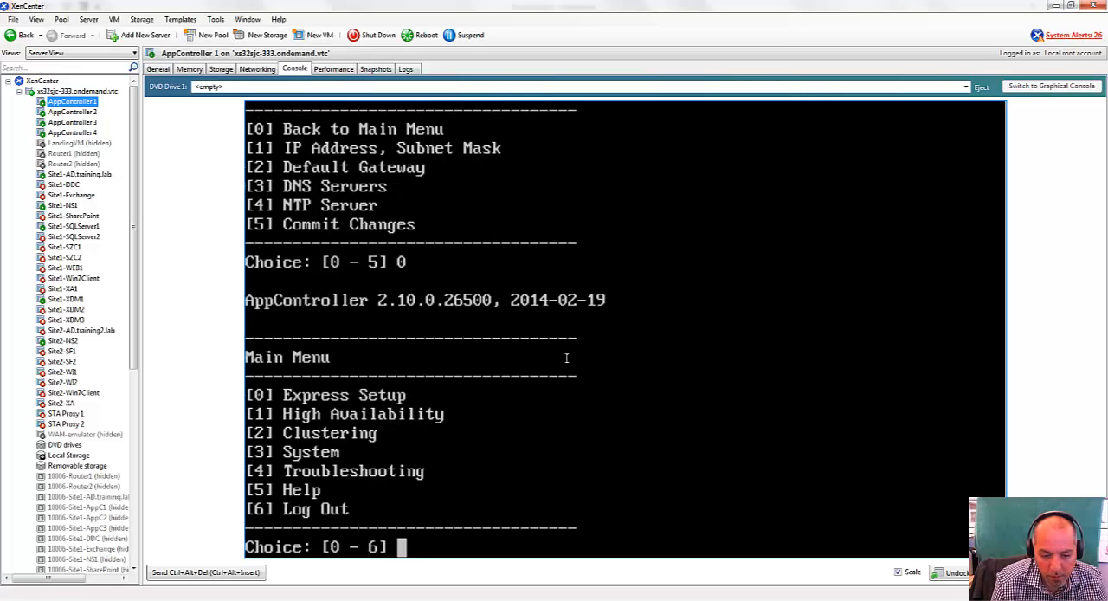
Set AppController 1's High Availability role preference to Primary.
{"action": "type", "text": "1"}
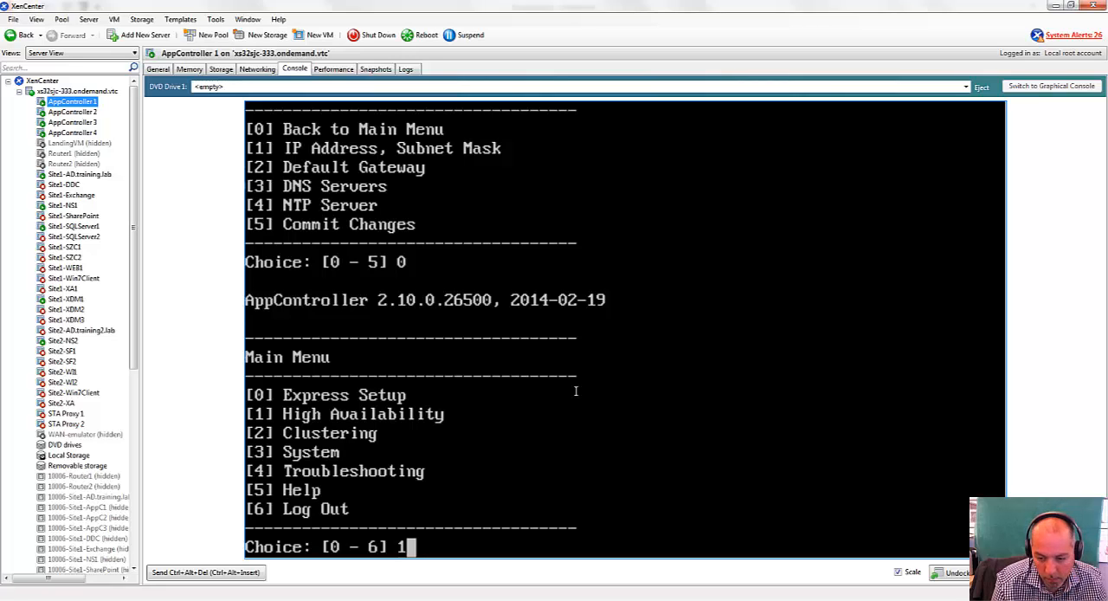
{"action": "key", "text": "Return"}
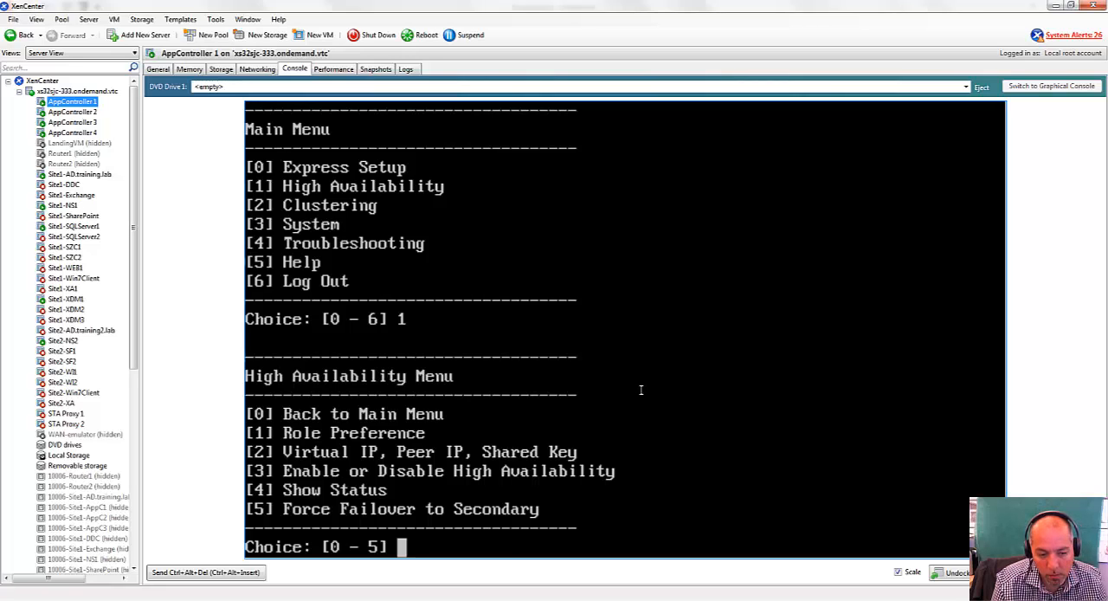
{"action": "type", "text": "1"}
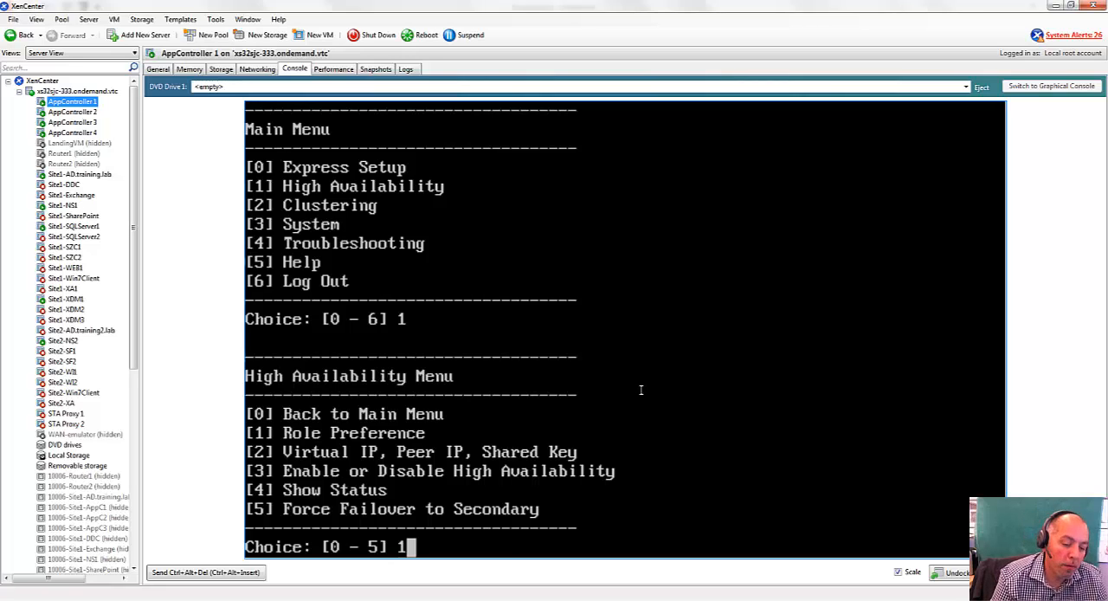
{"action": "key", "text": "Return"}
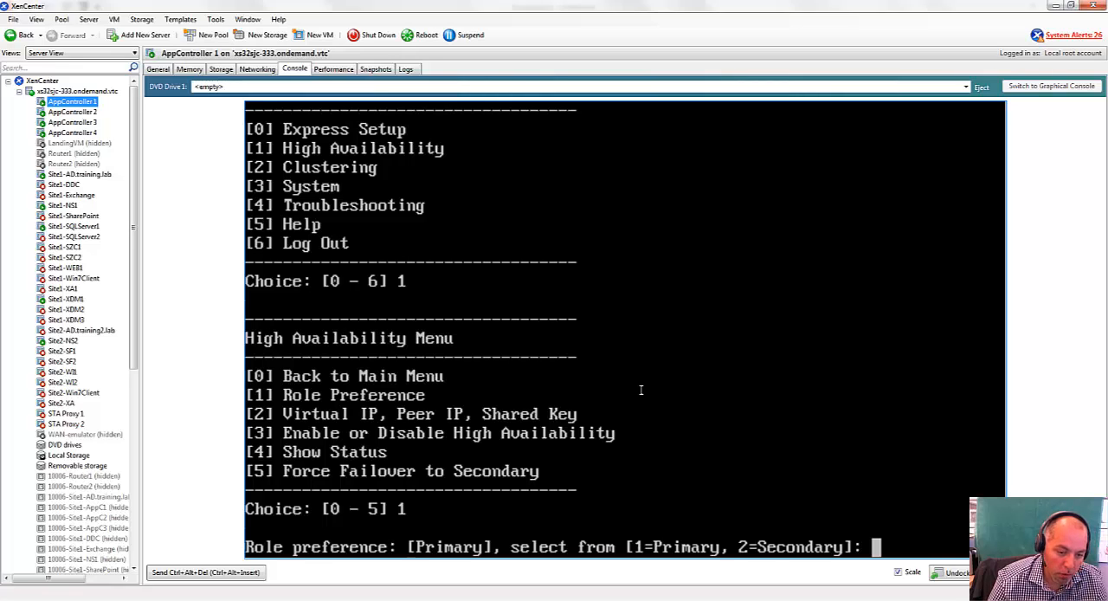
{"action": "type", "text": "1"}
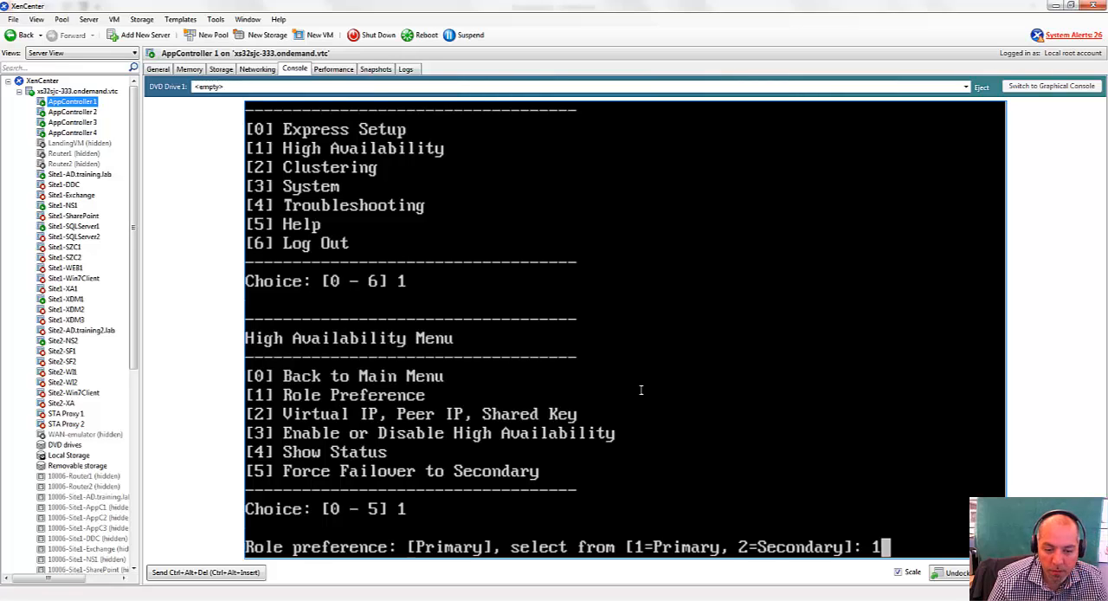
{"action": "key", "text": "Return"}
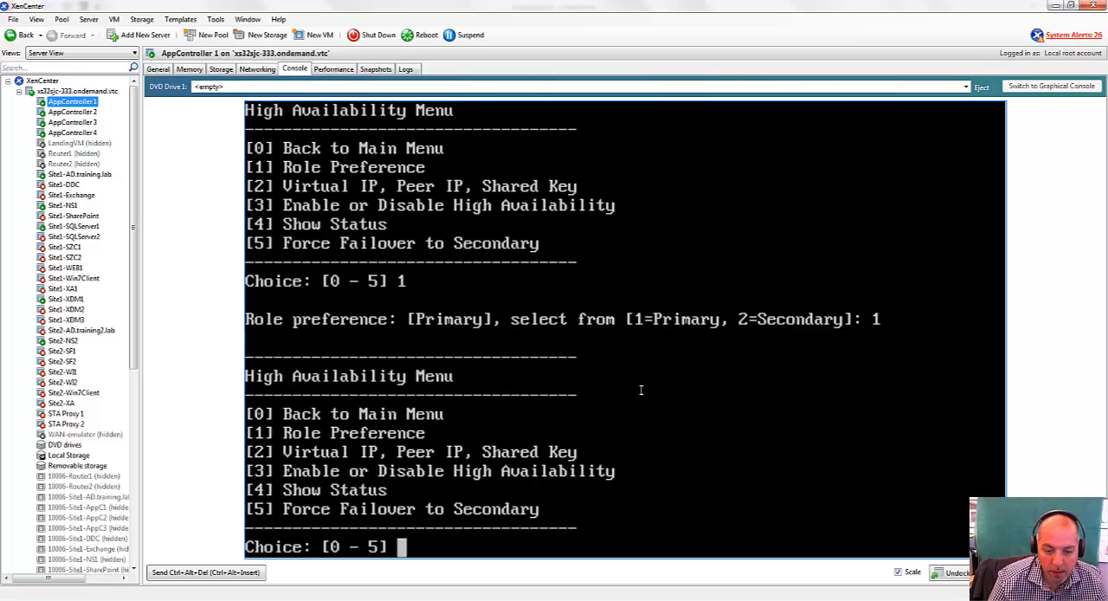
Start the Virtual IP, Peer IP, Shared Key configuration and highlight the default virtual IP address.
{"action": "type", "text": "2"}
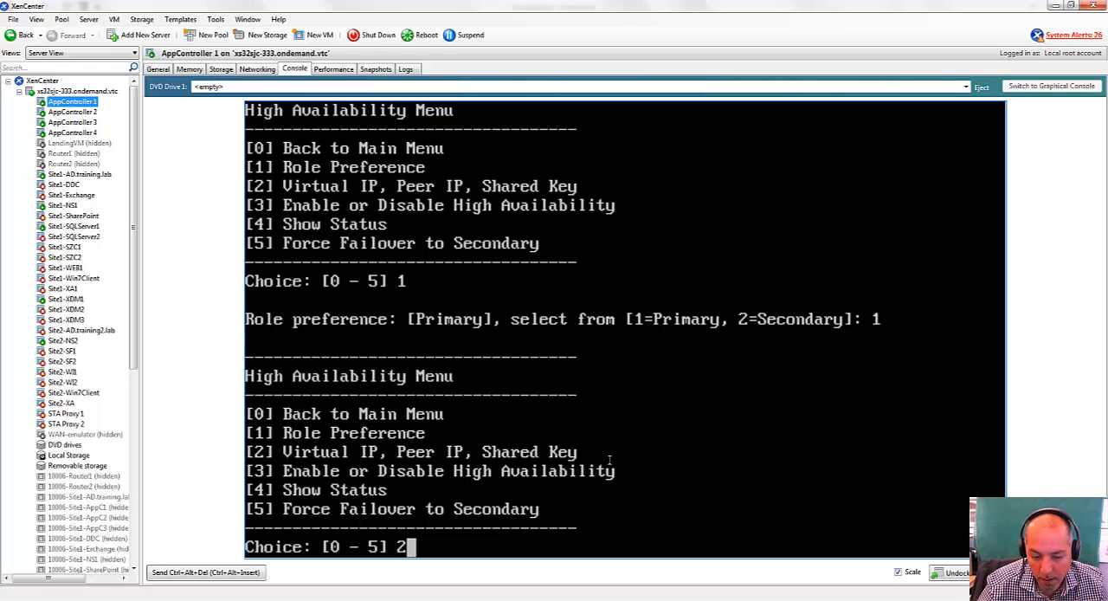
{"action": "type", "text": "2"}
{"action": "key", "text": "BackSpace"}
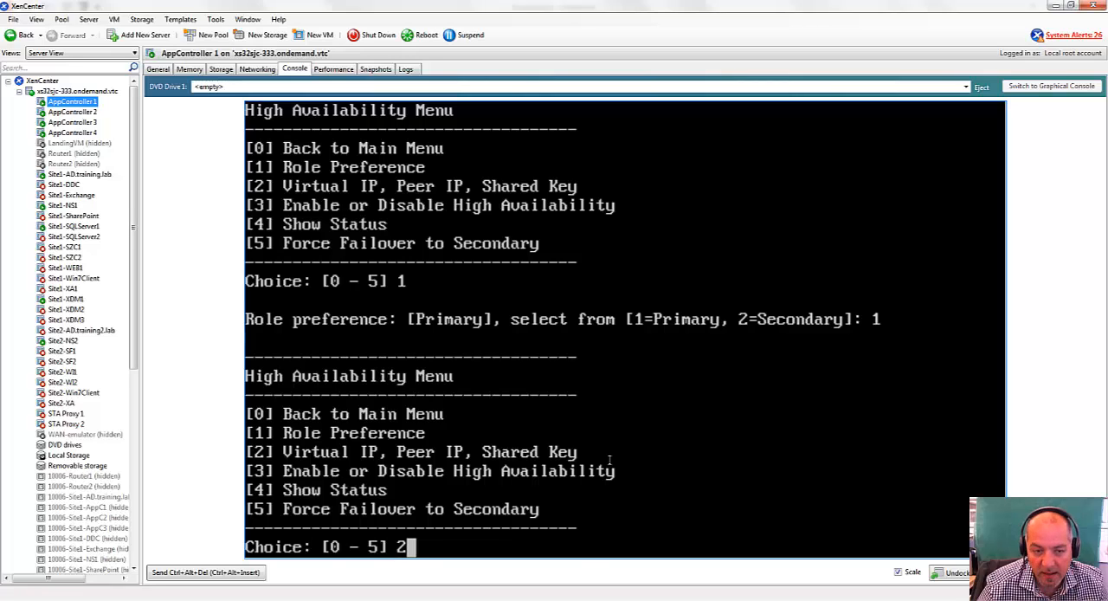
{"action": "key", "text": "Return"}
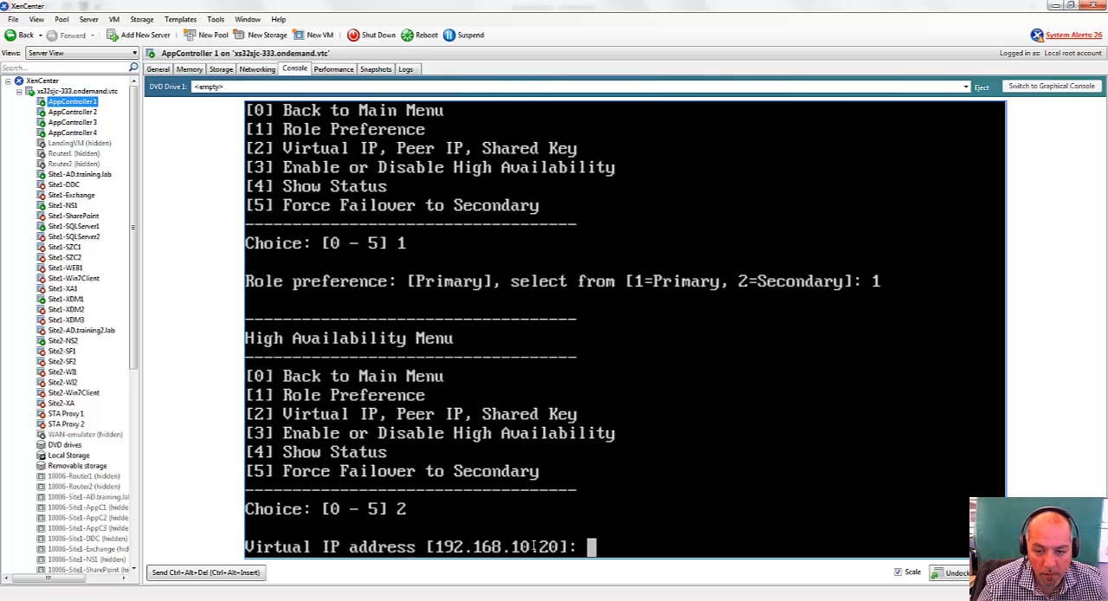
{"action": "left_click_drag", "start_coordinate": [435, 545], "coordinate": [561, 546]}
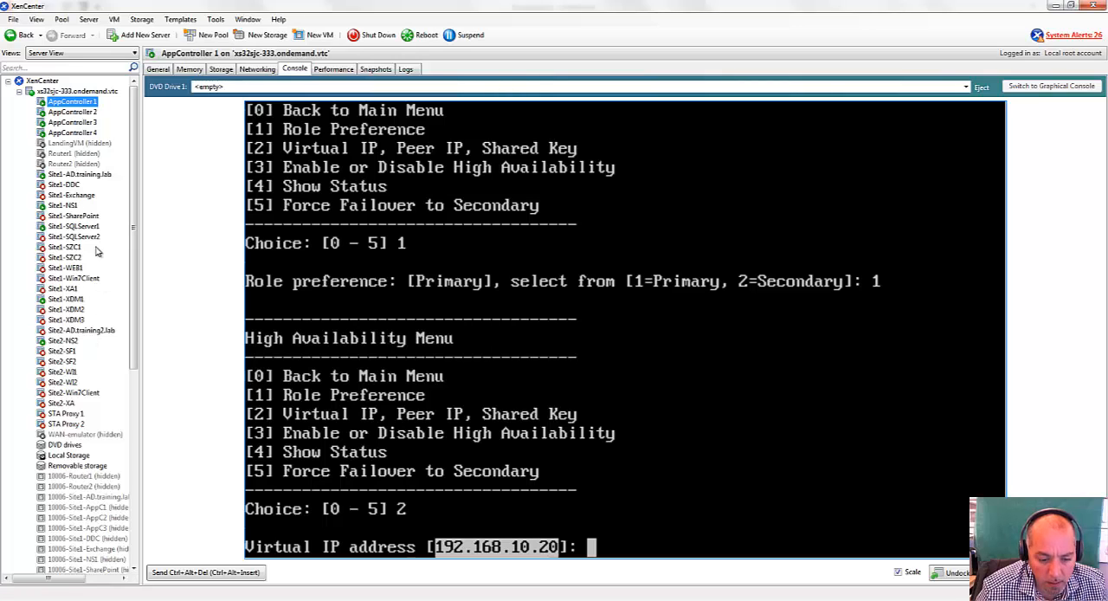
Switch to the Site1-AD.training.lab server and open its DNS administrative tool.
{"action": "left_click", "coordinate": [79, 175]}
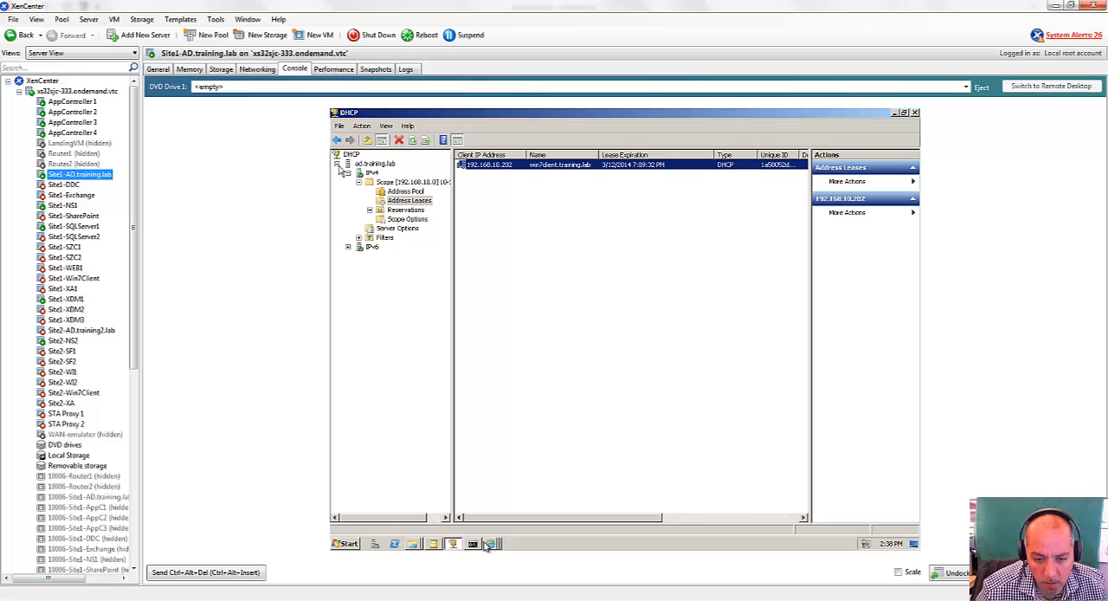
{"action": "left_click", "coordinate": [458, 548]}
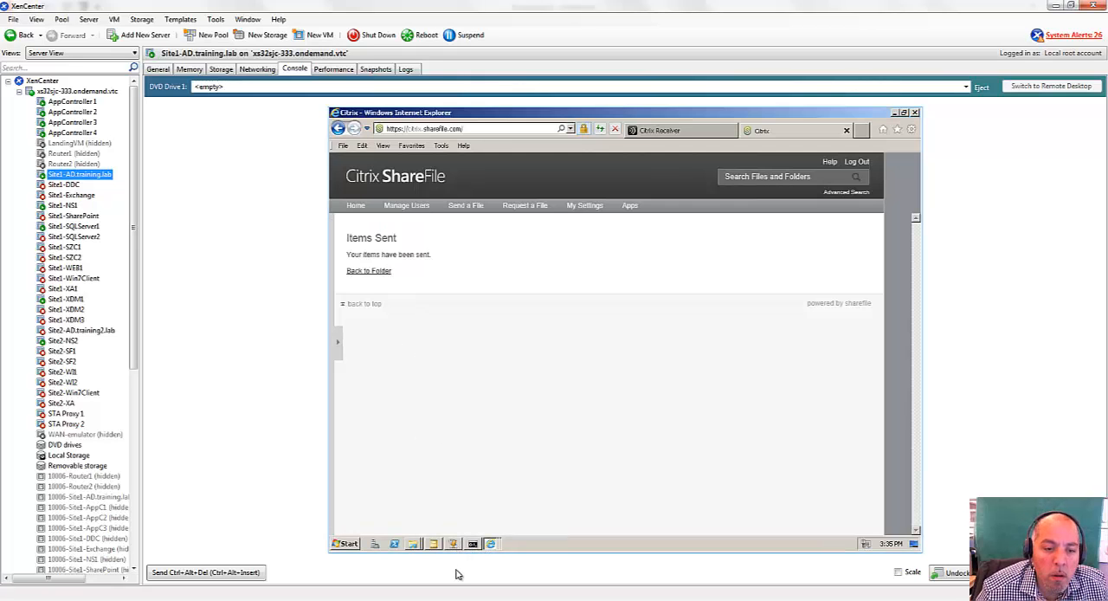
{"action": "left_click", "coordinate": [433, 544]}
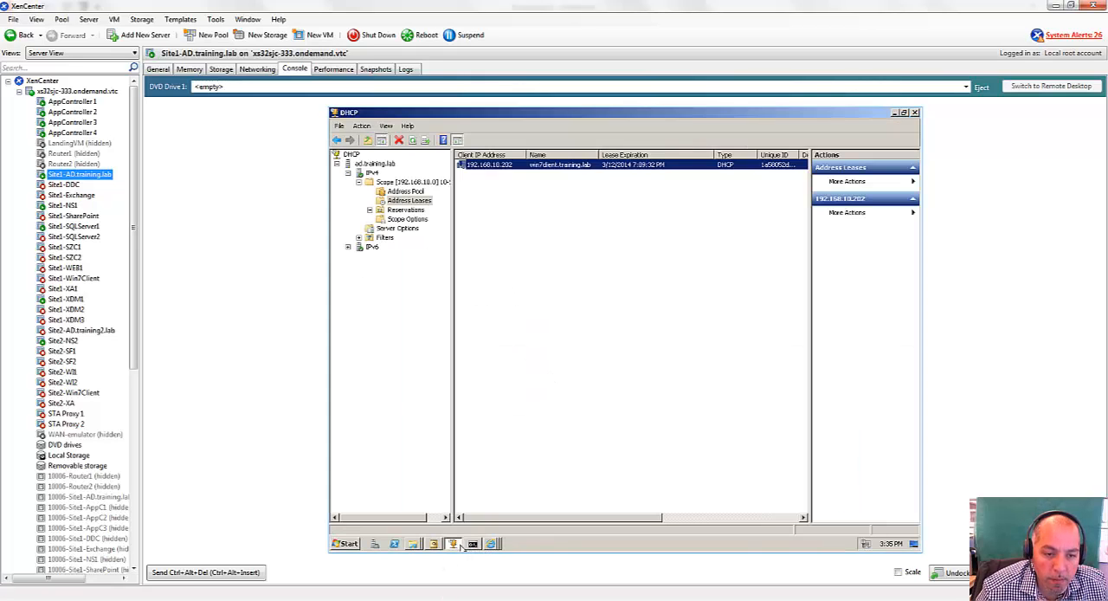
{"action": "left_click", "coordinate": [434, 543]}
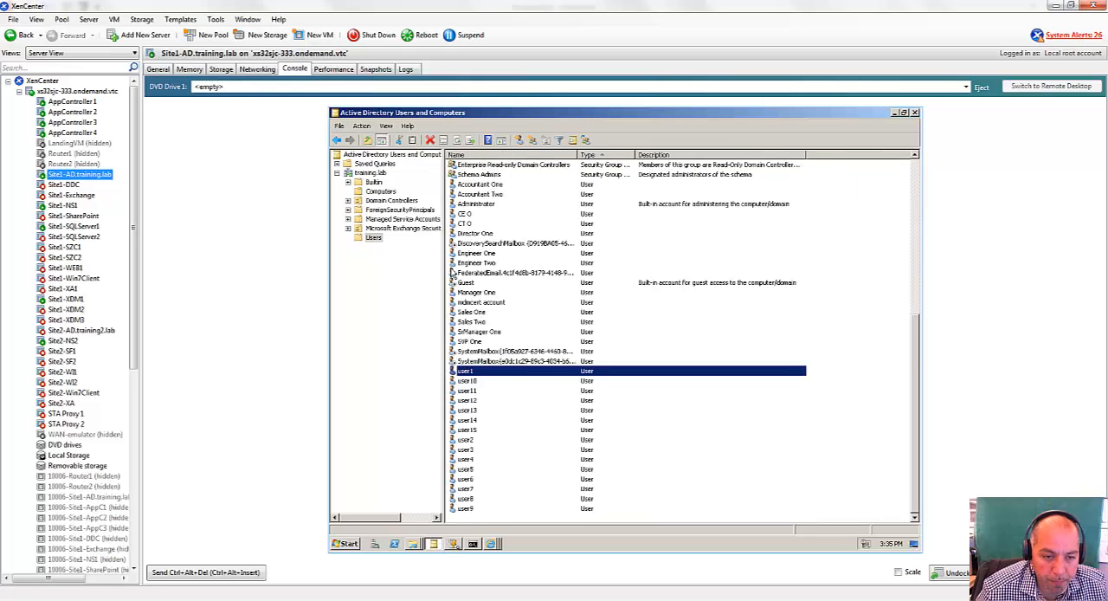
{"action": "left_click", "coordinate": [347, 543]}
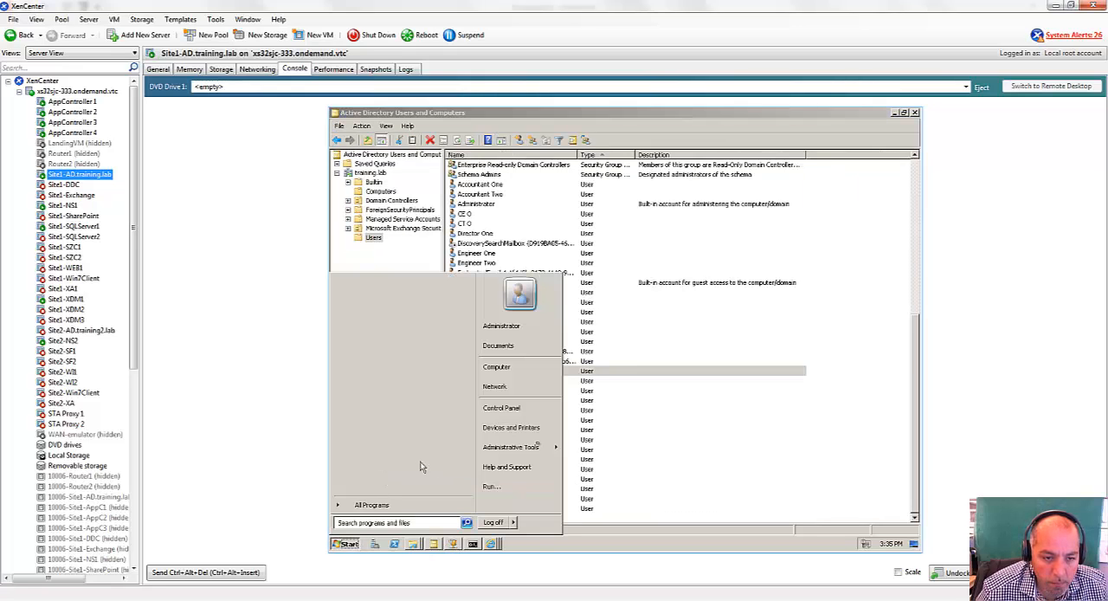
{"action": "mouse_move", "coordinate": [539, 449]}
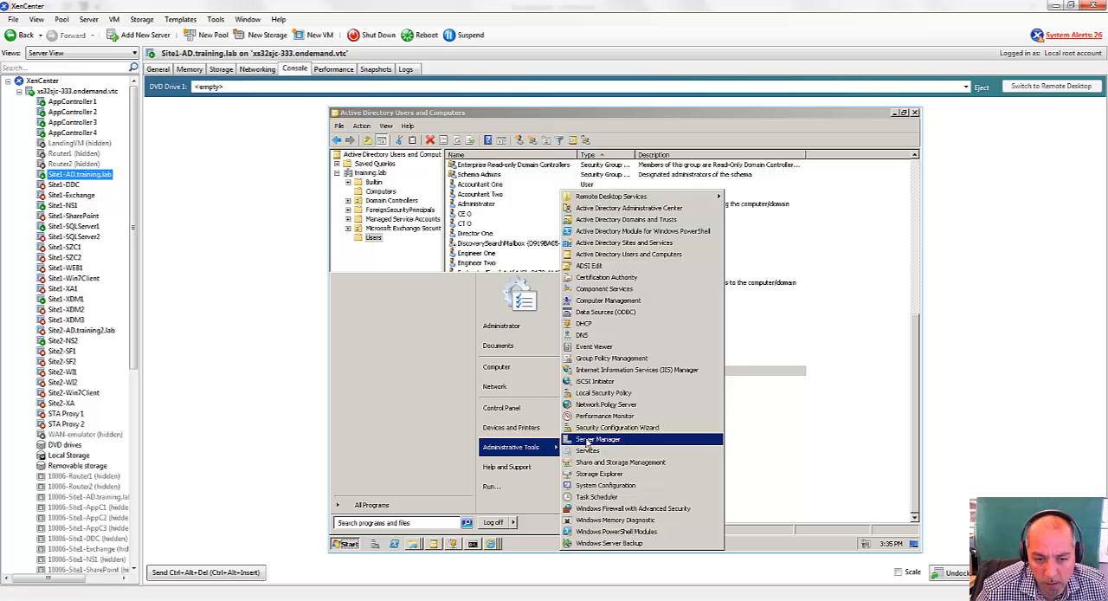
{"action": "left_click", "coordinate": [591, 335]}
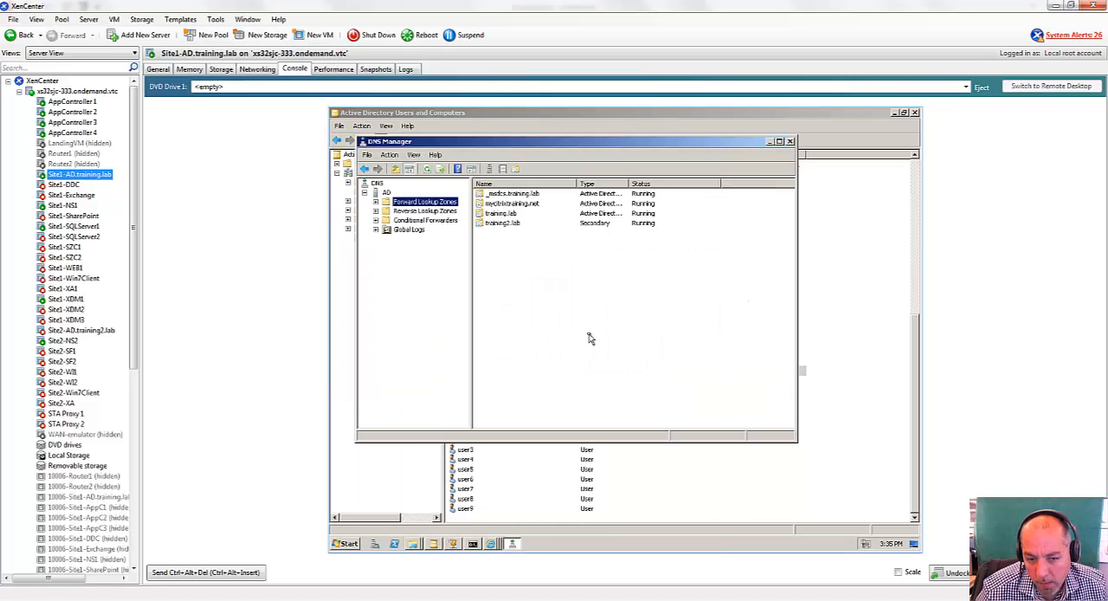
Look up the ac host record in the training.lab forward lookup zone to check its IP address.
{"action": "left_click", "coordinate": [376, 201]}
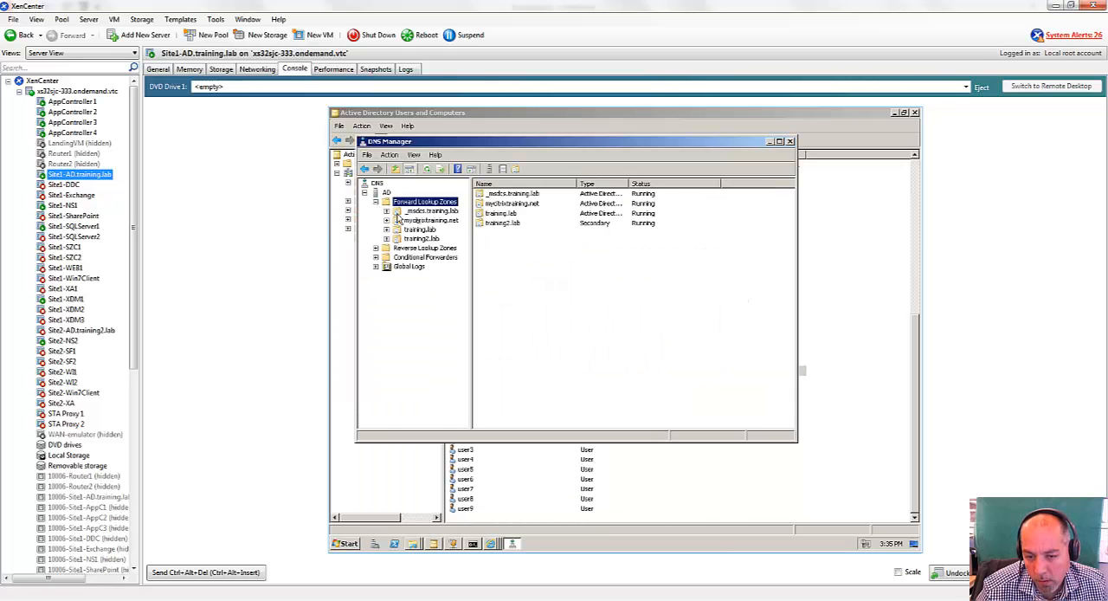
{"action": "left_click", "coordinate": [420, 211]}
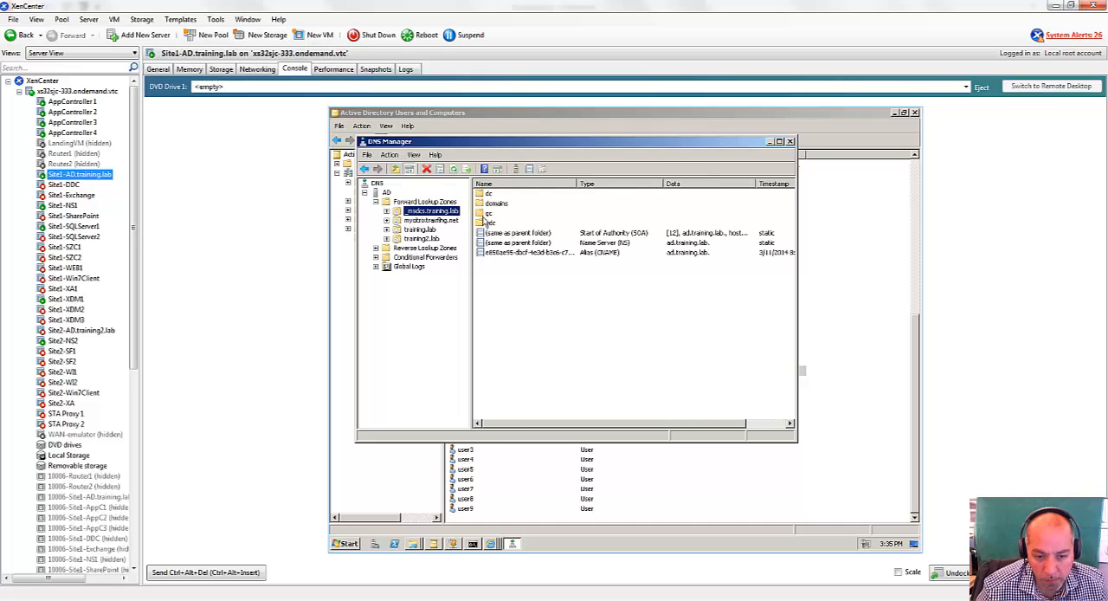
{"action": "left_click", "coordinate": [414, 221]}
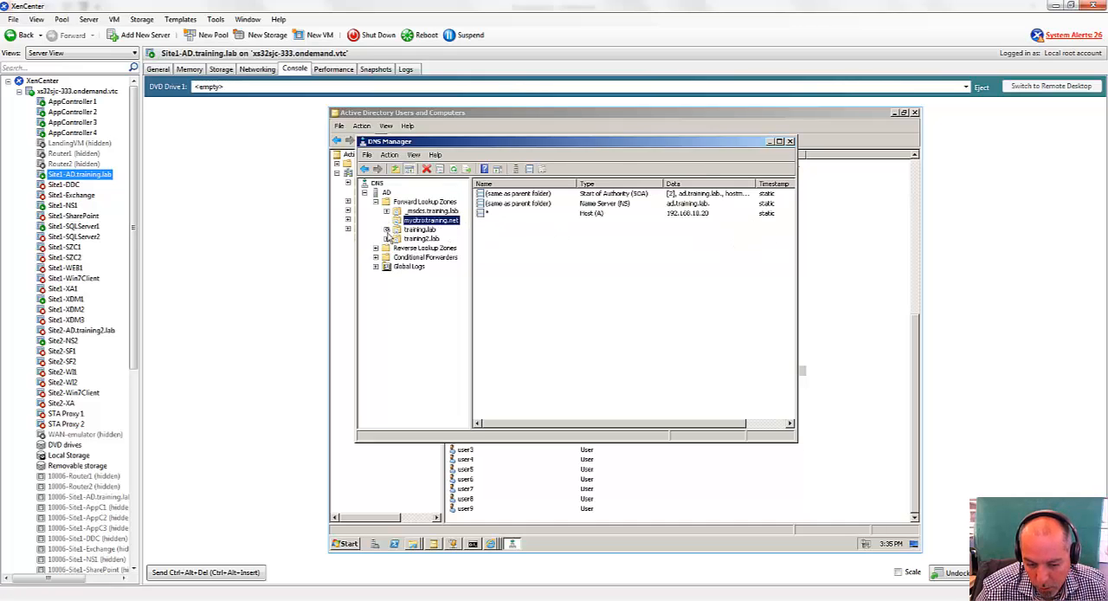
{"action": "left_click", "coordinate": [419, 230]}
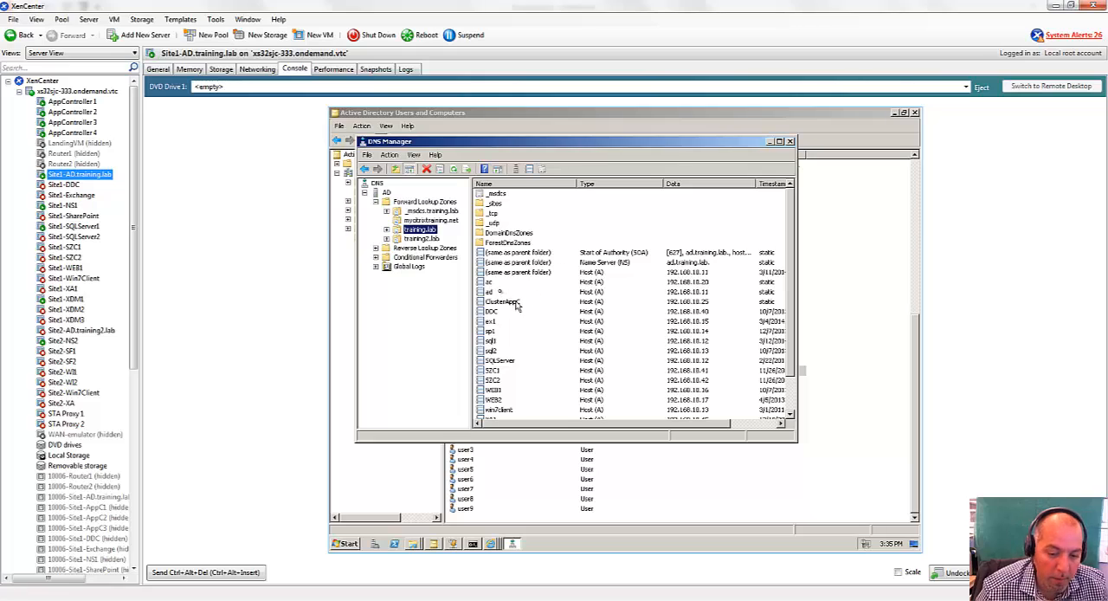
{"action": "left_click", "coordinate": [494, 283]}
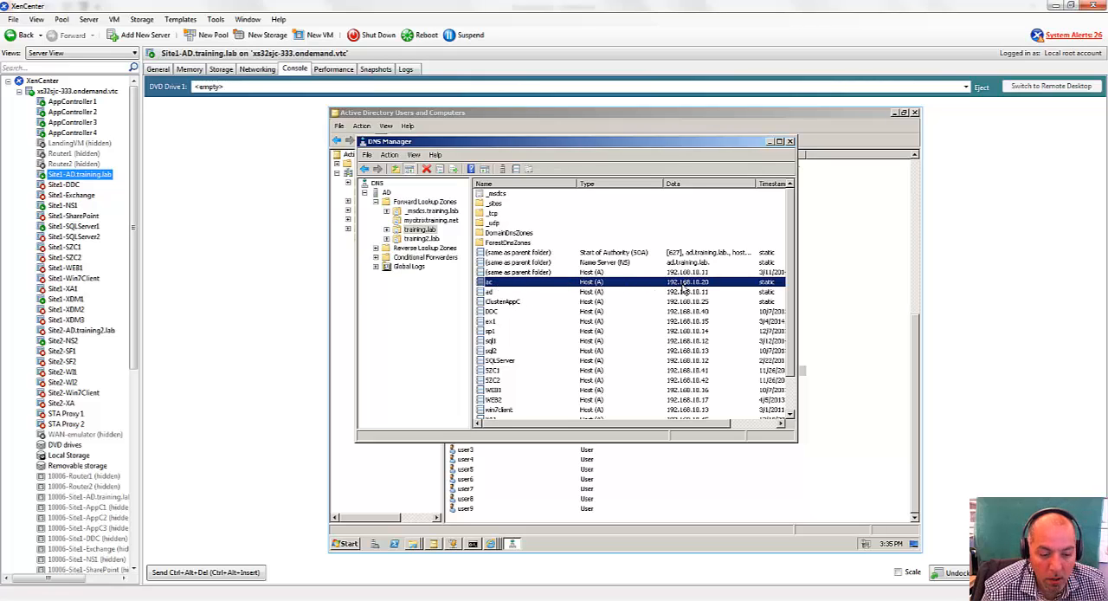
Return to the AppController 1 console and accept the default virtual IP address 192.168.10.20.
{"action": "left_click", "coordinate": [73, 101]}
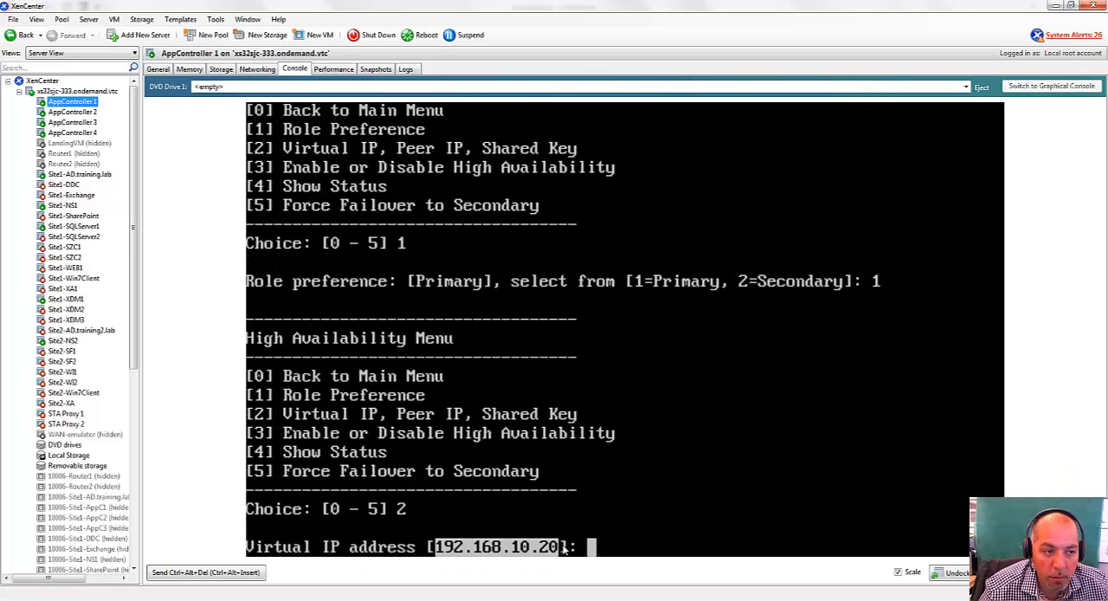
{"action": "left_click", "coordinate": [618, 548]}
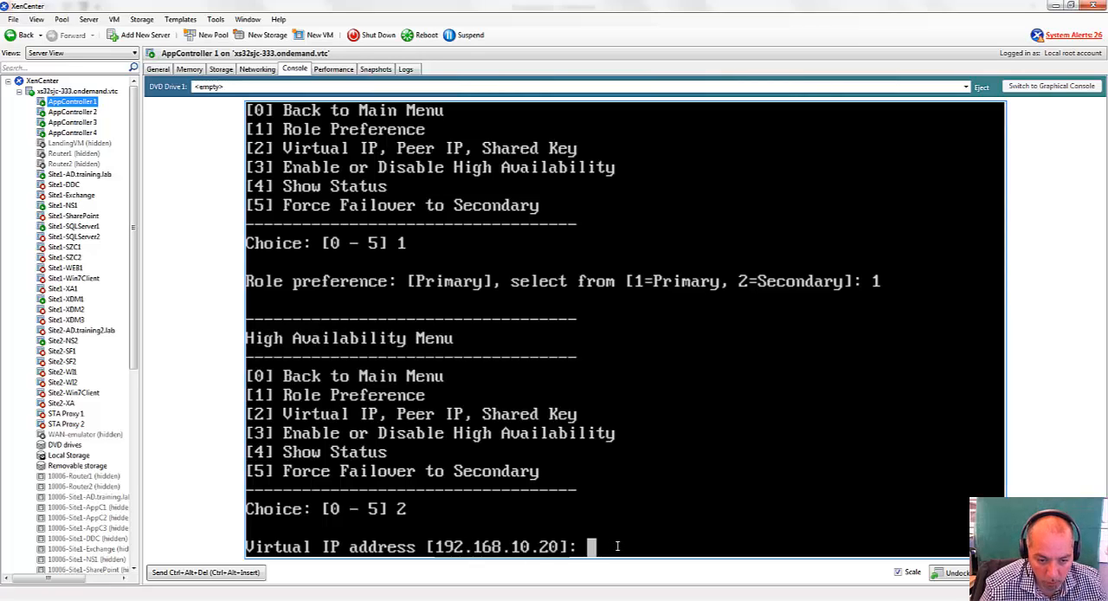
{"action": "key", "text": "Return"}
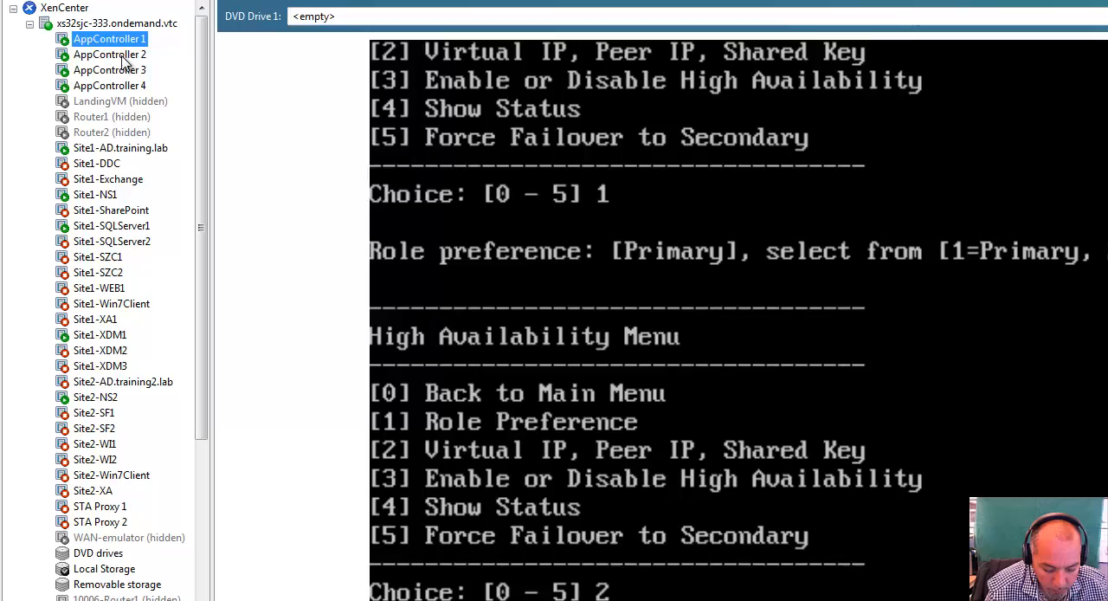
Check AppController 2's IP address and subnet mask through its Express Setup, and return to AppController 1's peer IP address entry.
{"action": "left_click", "coordinate": [113, 55]}
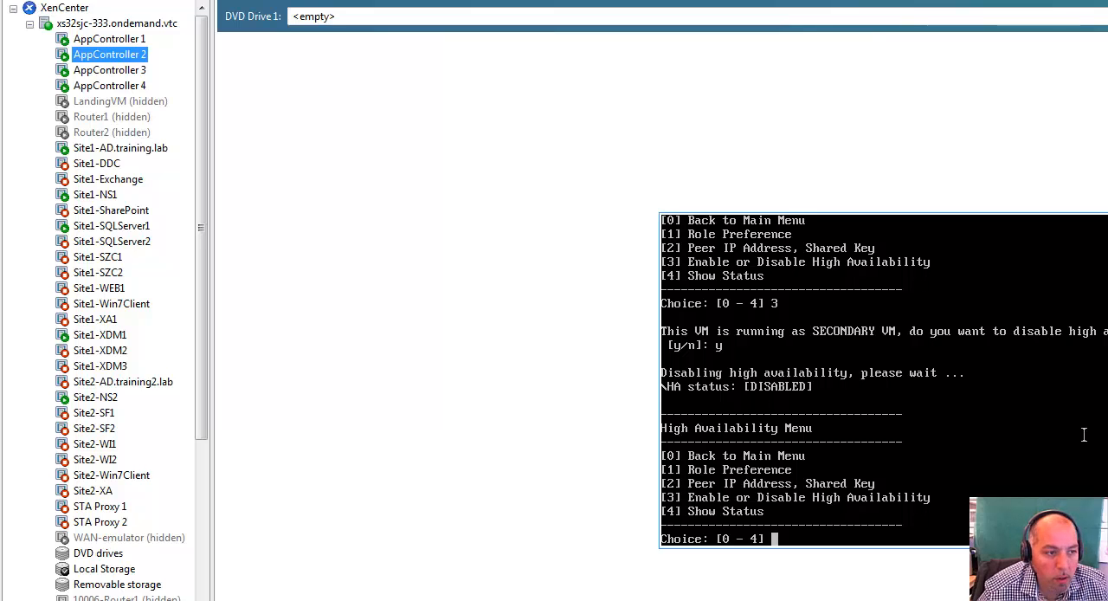
{"action": "type", "text": "0"}
{"action": "key", "text": "Return"}
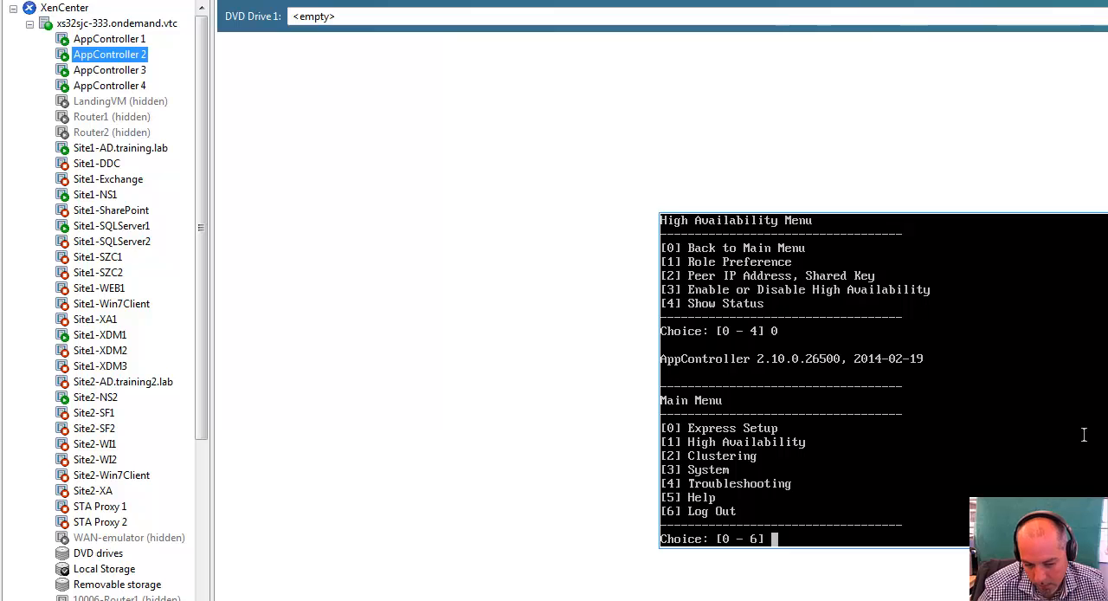
{"action": "type", "text": "0"}
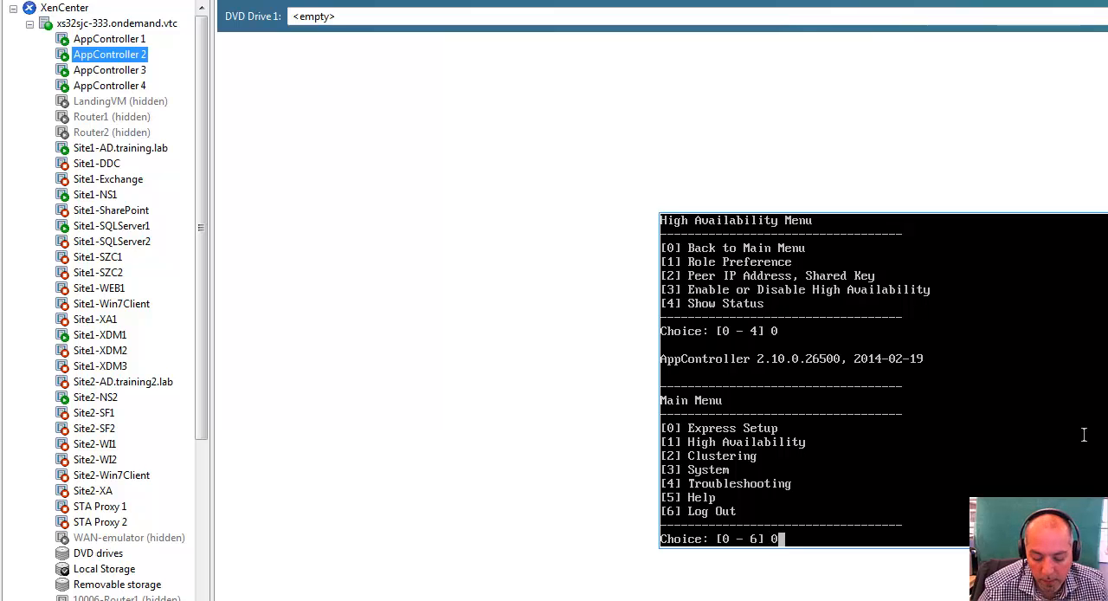
{"action": "key", "text": "Return"}
{"action": "type", "text": "1"}
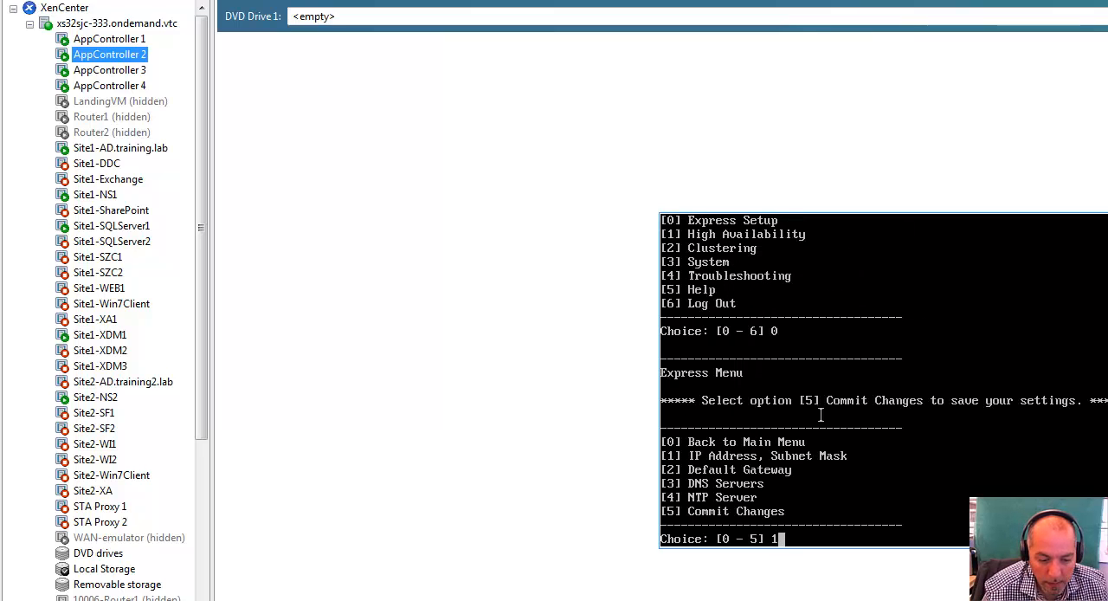
{"action": "key", "text": "Return"}
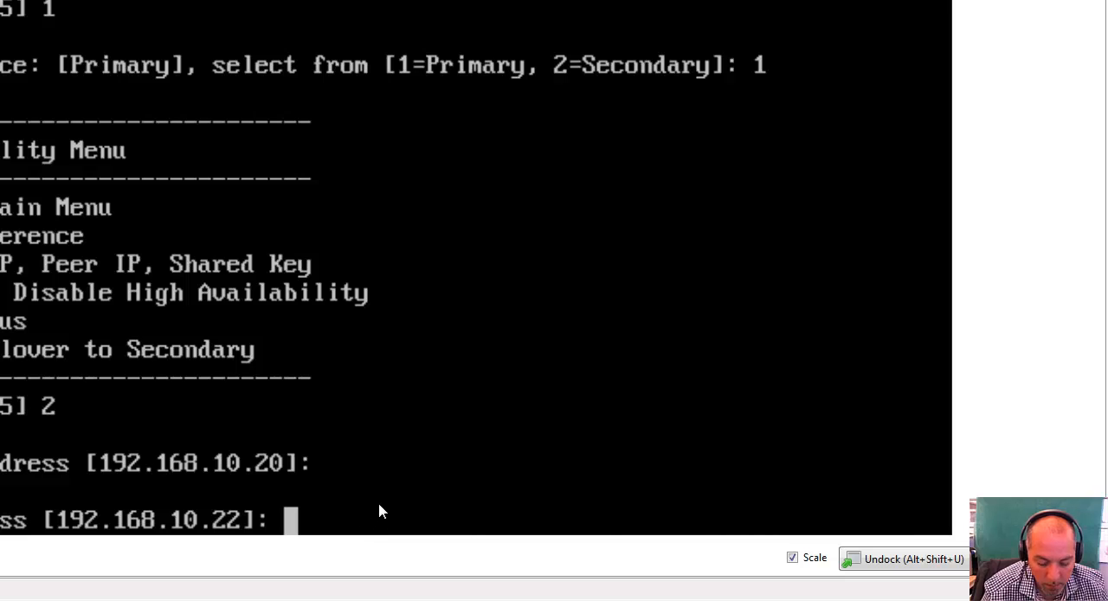
{"action": "left_click", "coordinate": [414, 476]}
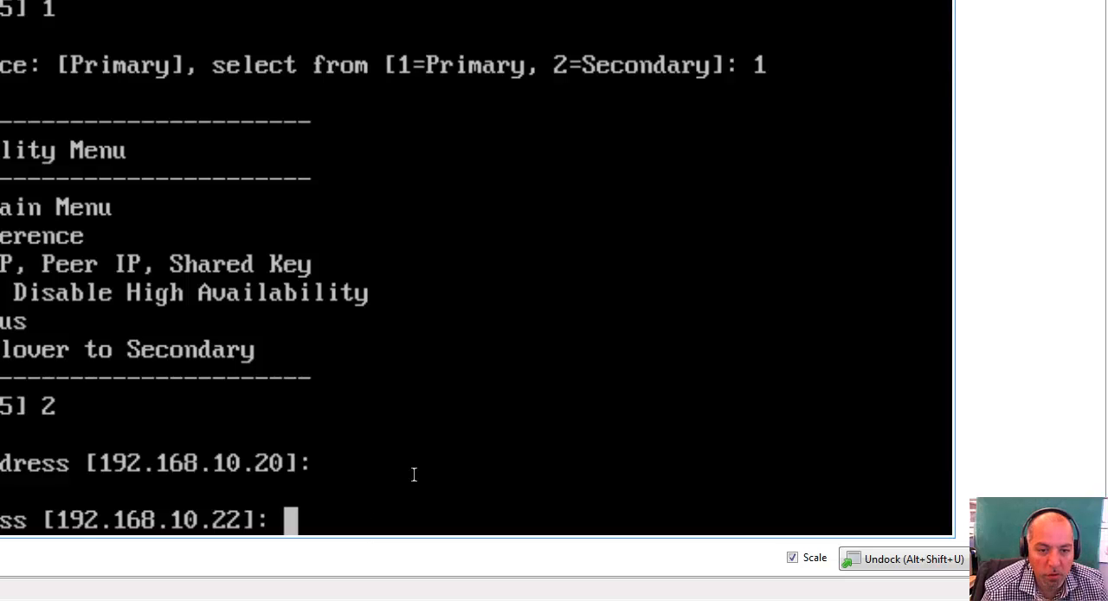
Accept the default peer IP address 192.168.10.22, enter the shared key and commit the changes on AppController 1.
{"action": "key", "text": "Return"}
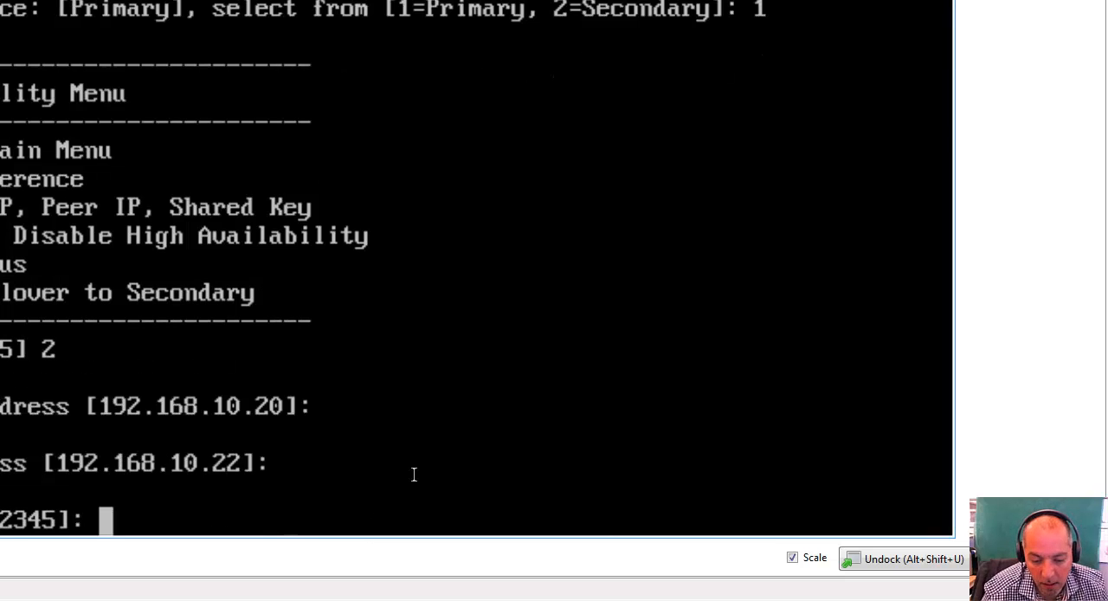
{"action": "type", "text": "12345"}
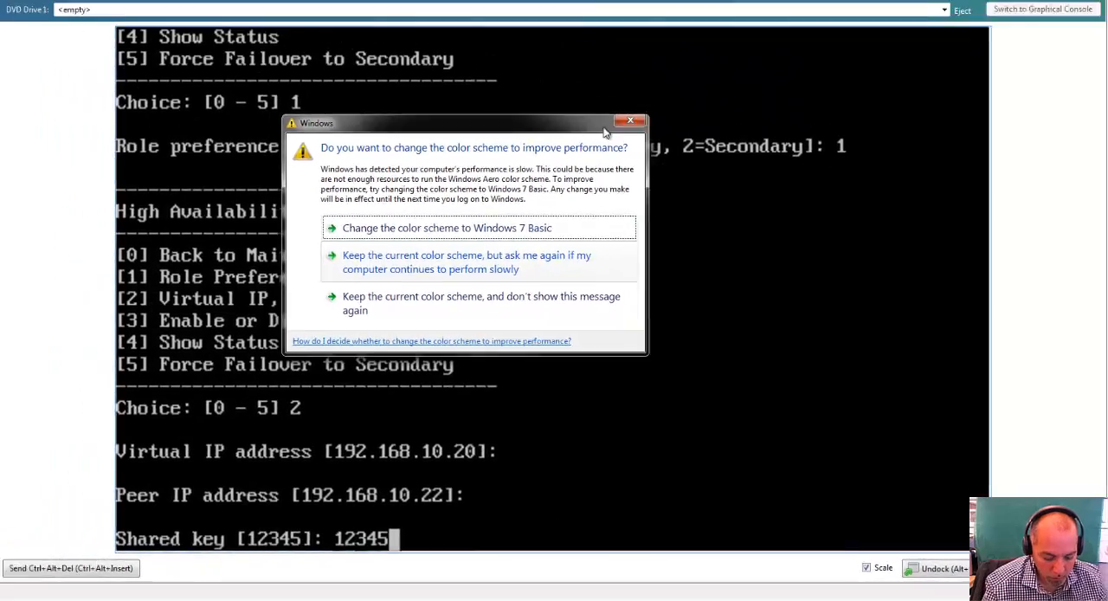
{"action": "left_click", "coordinate": [636, 123]}
{"action": "key", "text": "Return"}
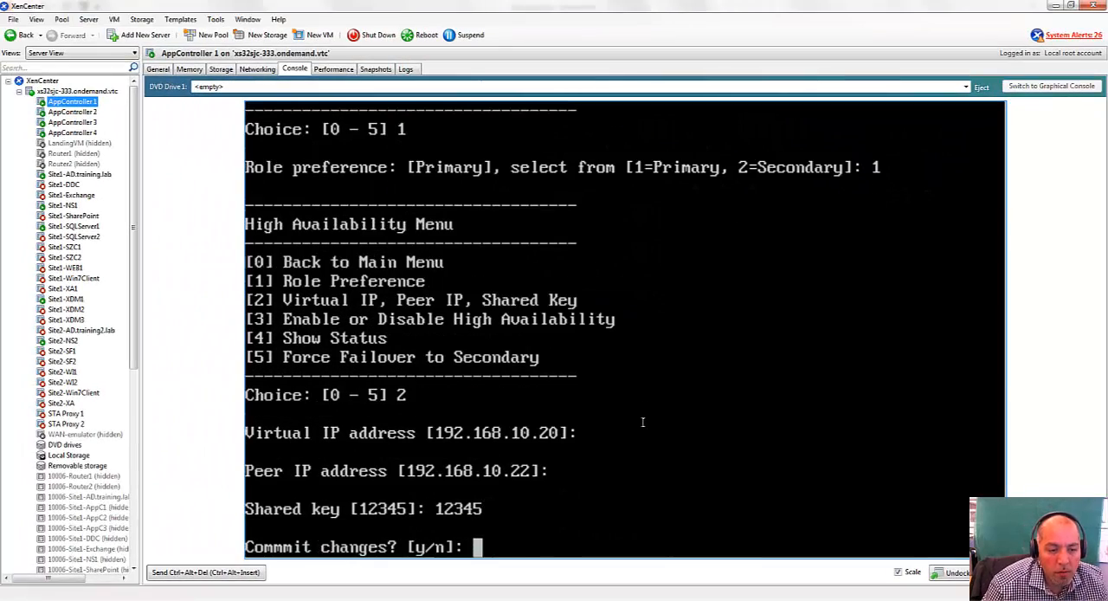
{"action": "type", "text": "y"}
{"action": "key", "text": "Return"}
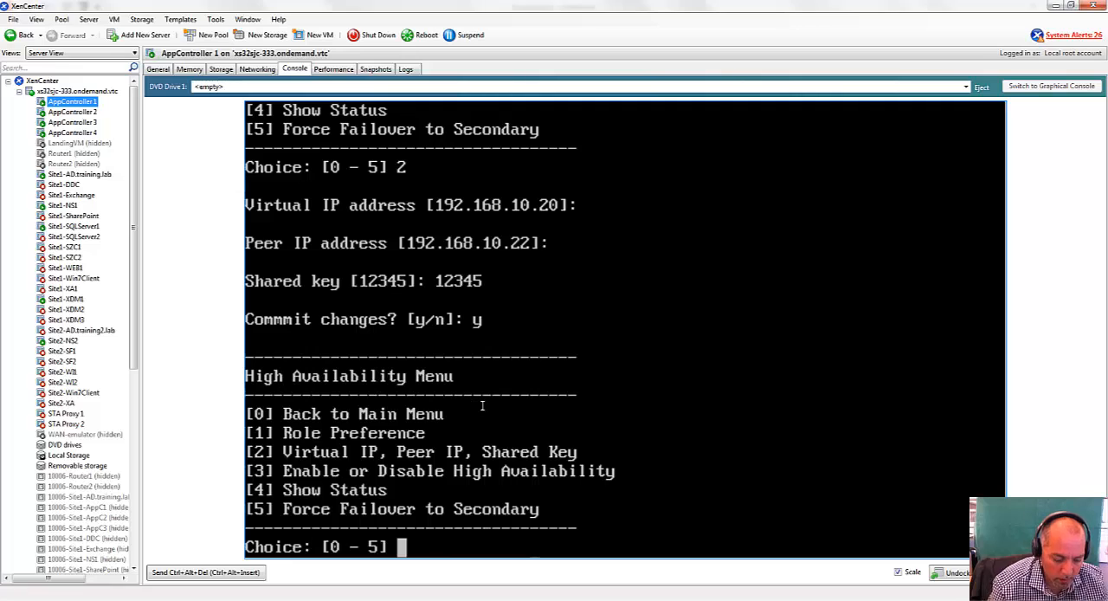
Show AppController 1's high availability status and enable high availability on it as the primary VM.
{"action": "type", "text": "4"}
{"action": "key", "text": "Return"}
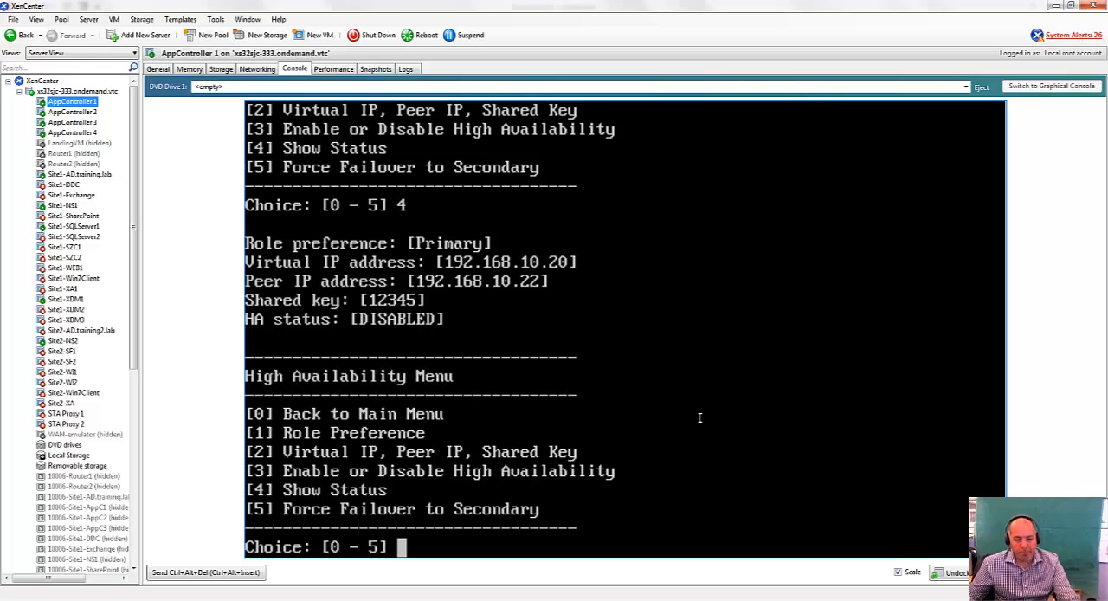
{"action": "type", "text": "3"}
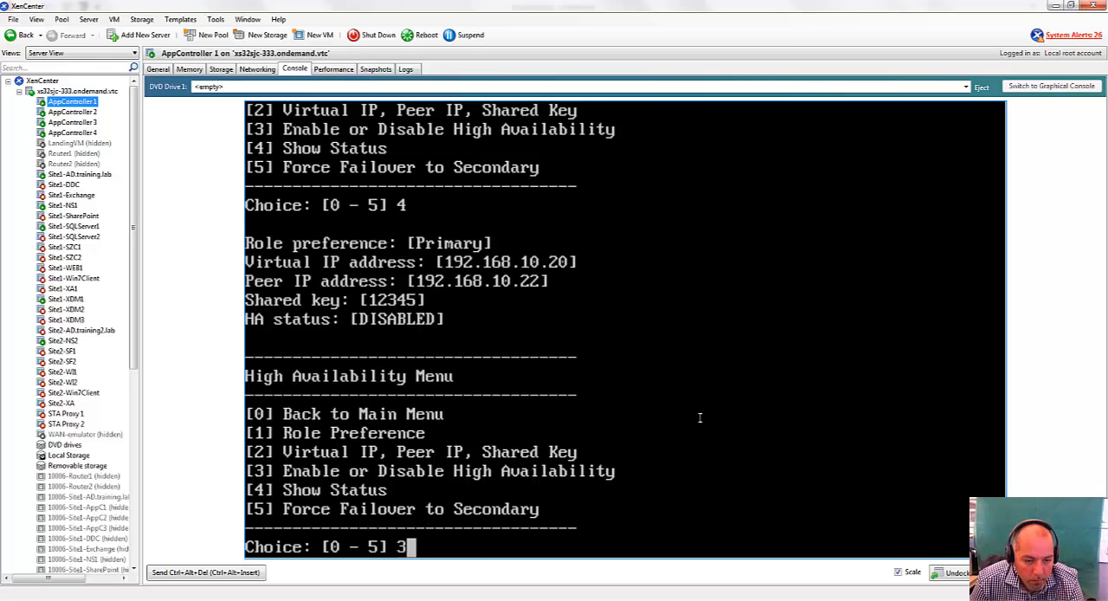
{"action": "key", "text": "Return"}
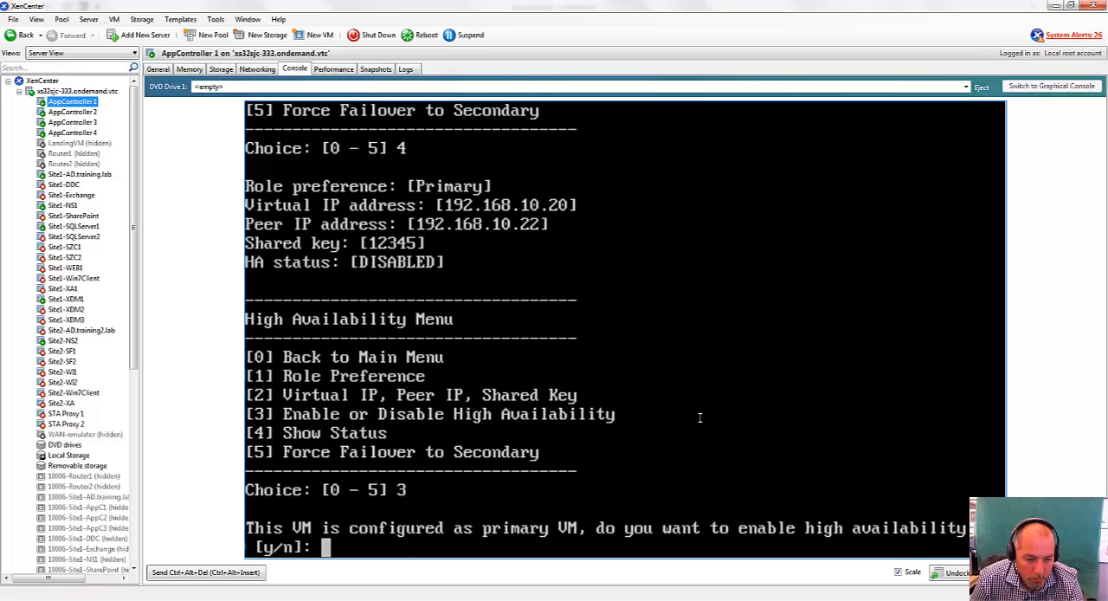
{"action": "type", "text": "y"}
{"action": "key", "text": "Return"}
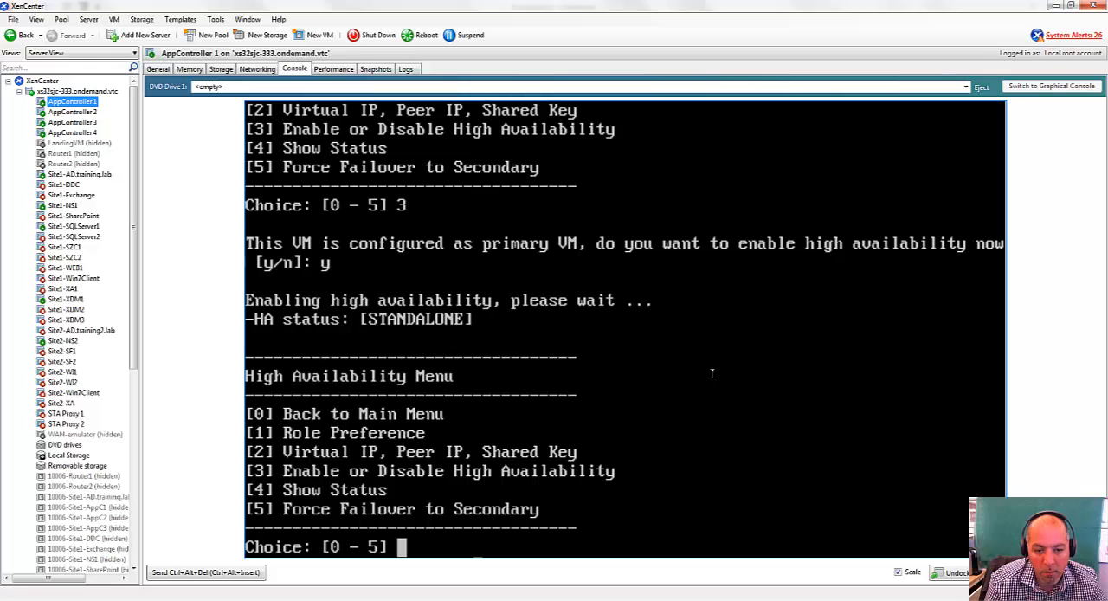
Show AppController 1's high availability status again and review its role, addresses and HA state.
{"action": "type", "text": "4"}
{"action": "key", "text": "Return"}
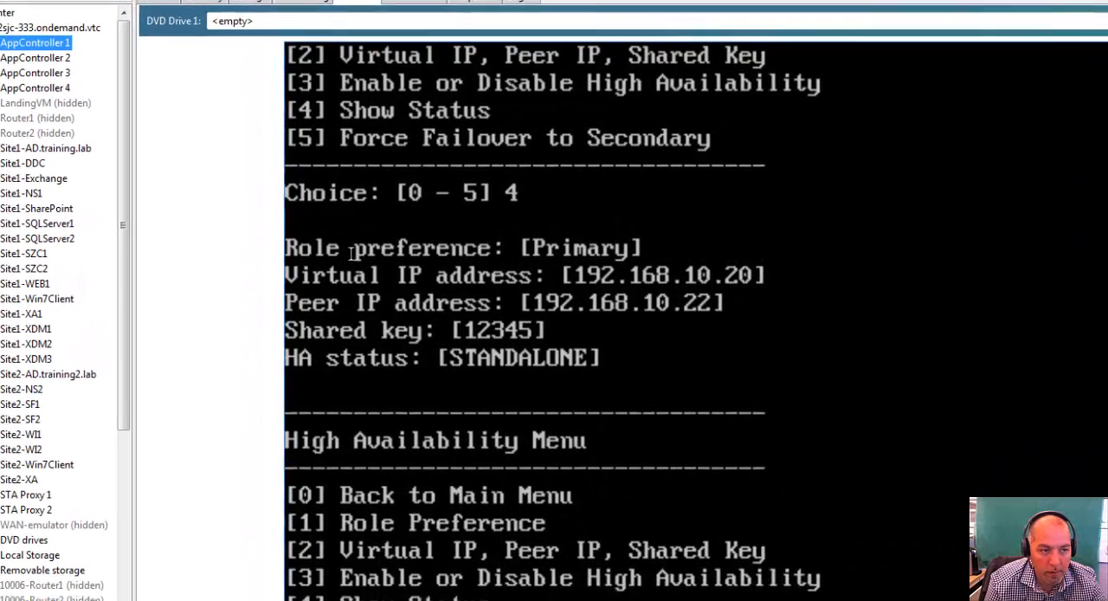
{"action": "left_click_drag", "start_coordinate": [283, 244], "coordinate": [474, 246]}
{"action": "left_click_drag", "start_coordinate": [648, 278], "coordinate": [784, 356]}
{"action": "left_click", "coordinate": [869, 395]}
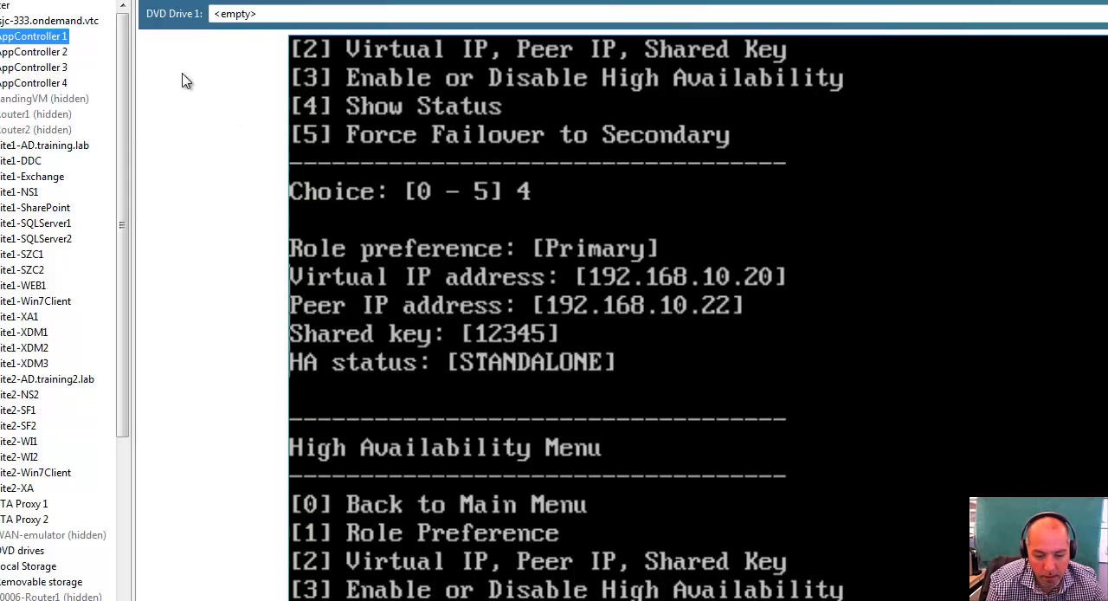
Switch to AppController 2, leave its Express Setup with the IP address and netmask defaults accepted, and enter its High Availability settings.
{"action": "left_click", "coordinate": [57, 53]}
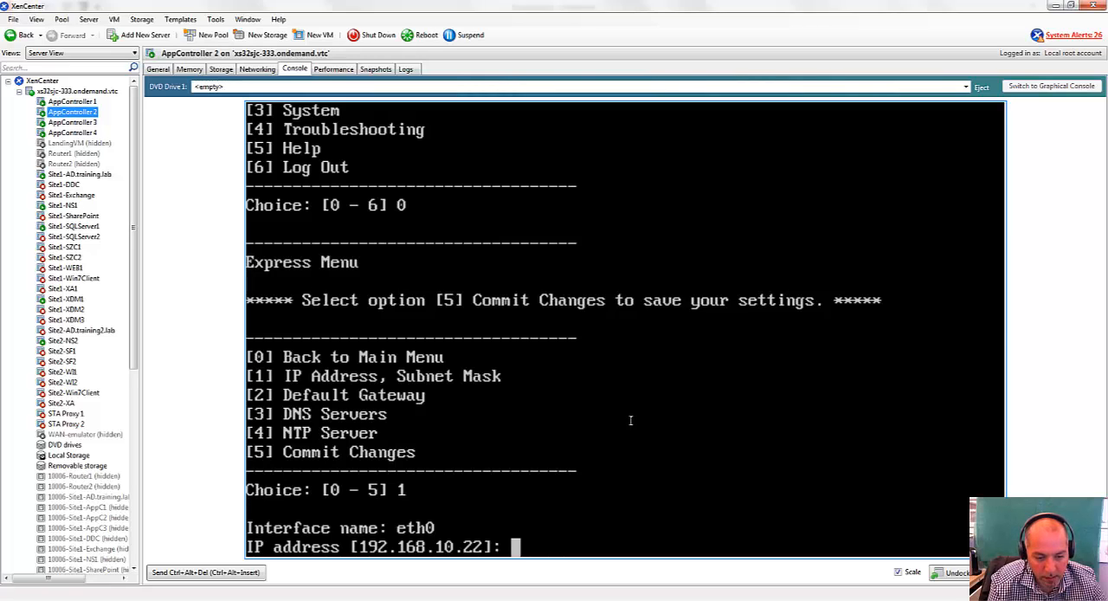
{"action": "key", "text": "Return"}
{"action": "key", "text": "Return"}
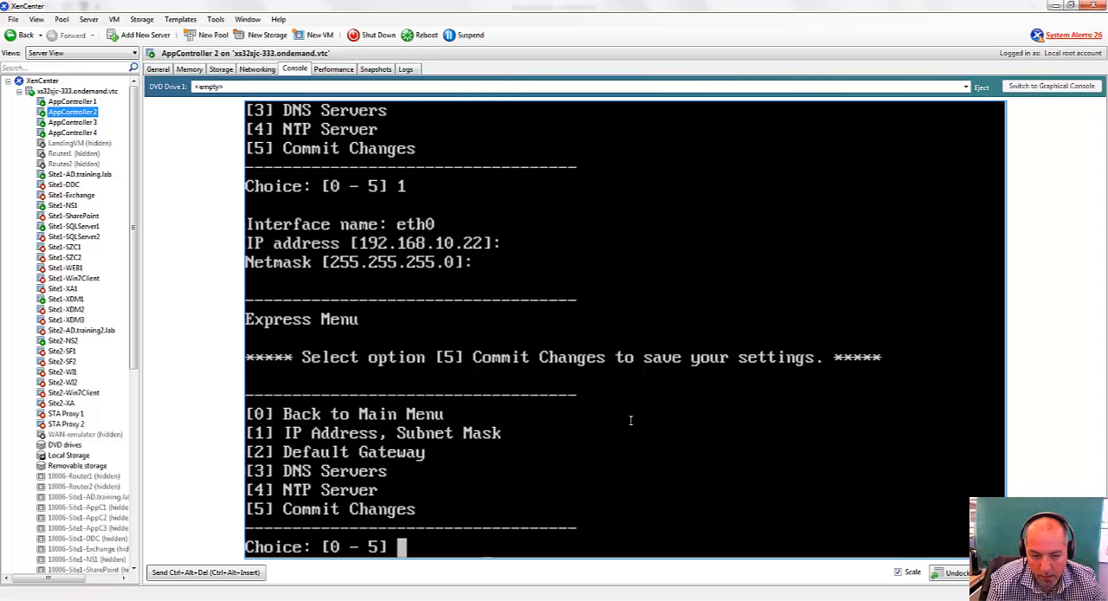
{"action": "type", "text": "0"}
{"action": "key", "text": "Return"}
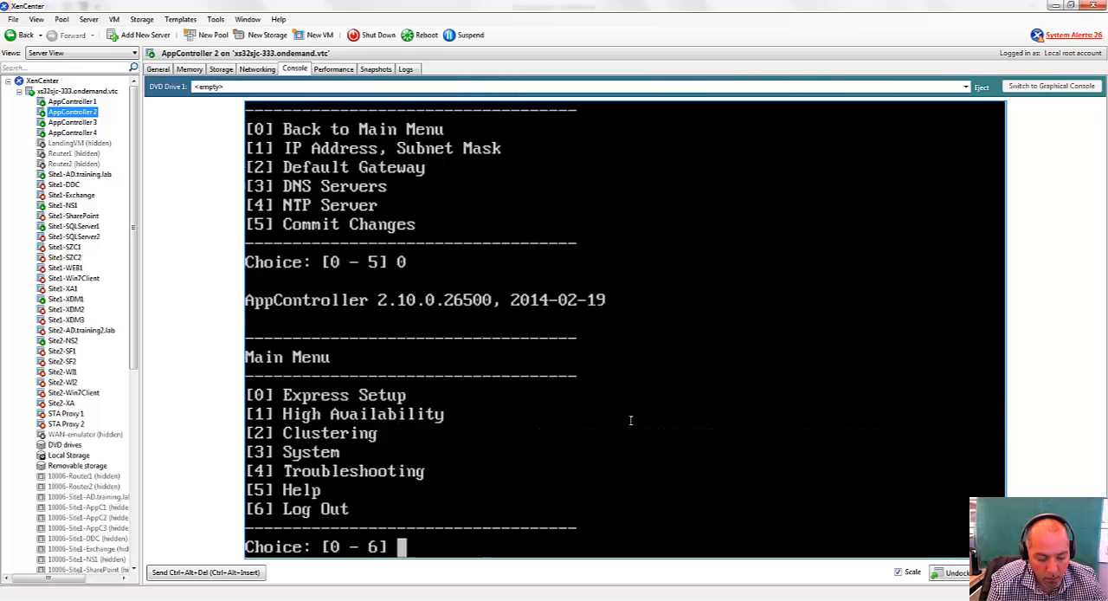
{"action": "type", "text": "1"}
{"action": "key", "text": "Return"}
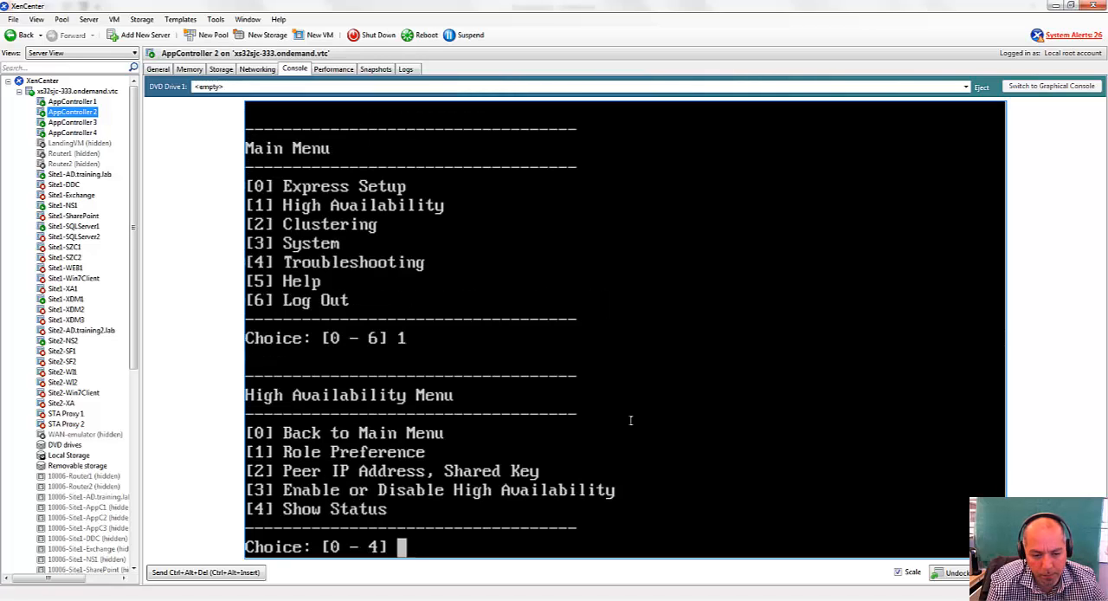
Set AppController 2's role preference to Secondary.
{"action": "type", "text": "1"}
{"action": "key", "text": "Return"}
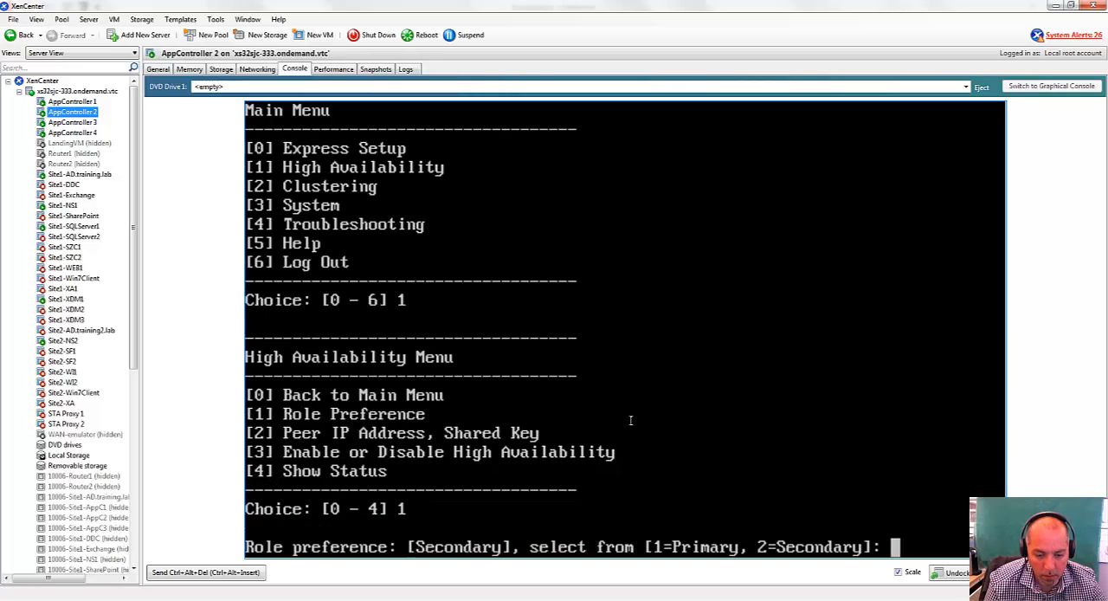
{"action": "type", "text": "2"}
{"action": "key", "text": "Return"}
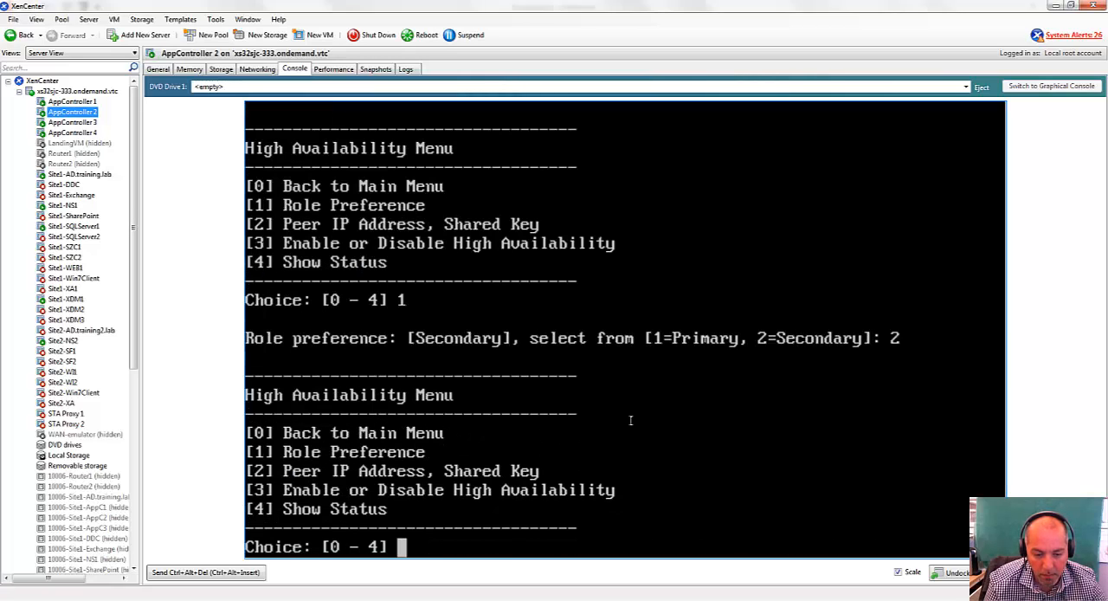
Accept the default peer IP address 192.168.10.21, enter the shared key and commit the changes on AppController 2.
{"action": "type", "text": "2"}
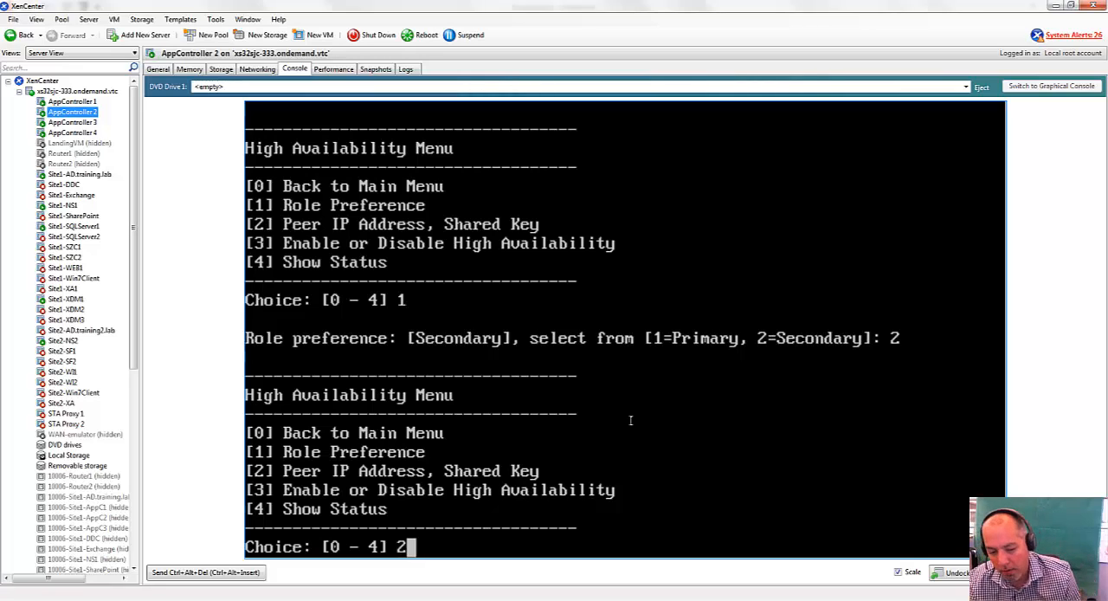
{"action": "key", "text": "Return"}
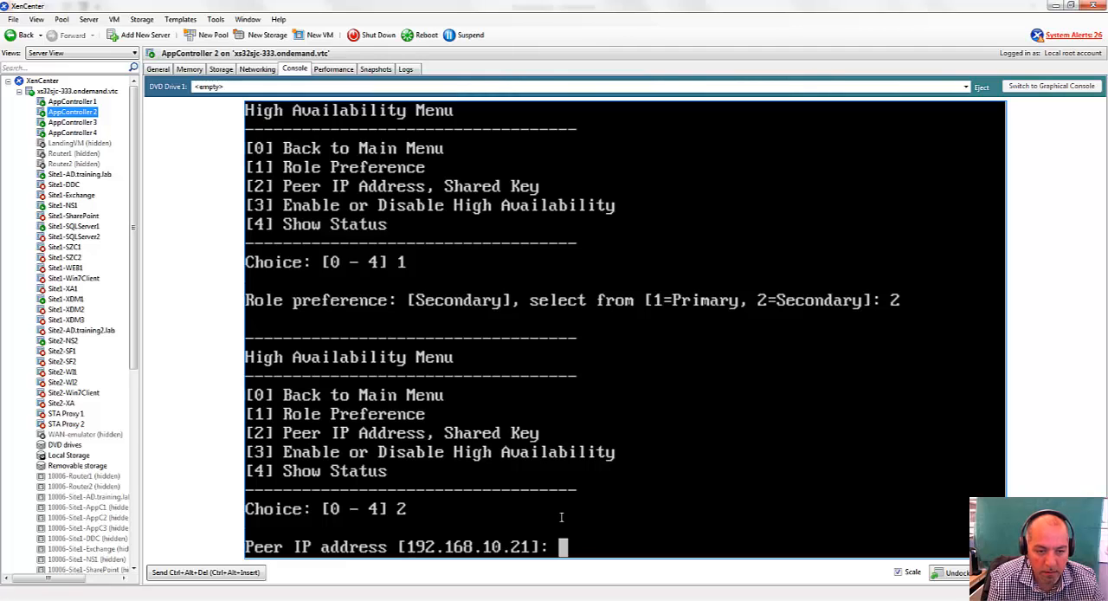
{"action": "key", "text": "Return"}
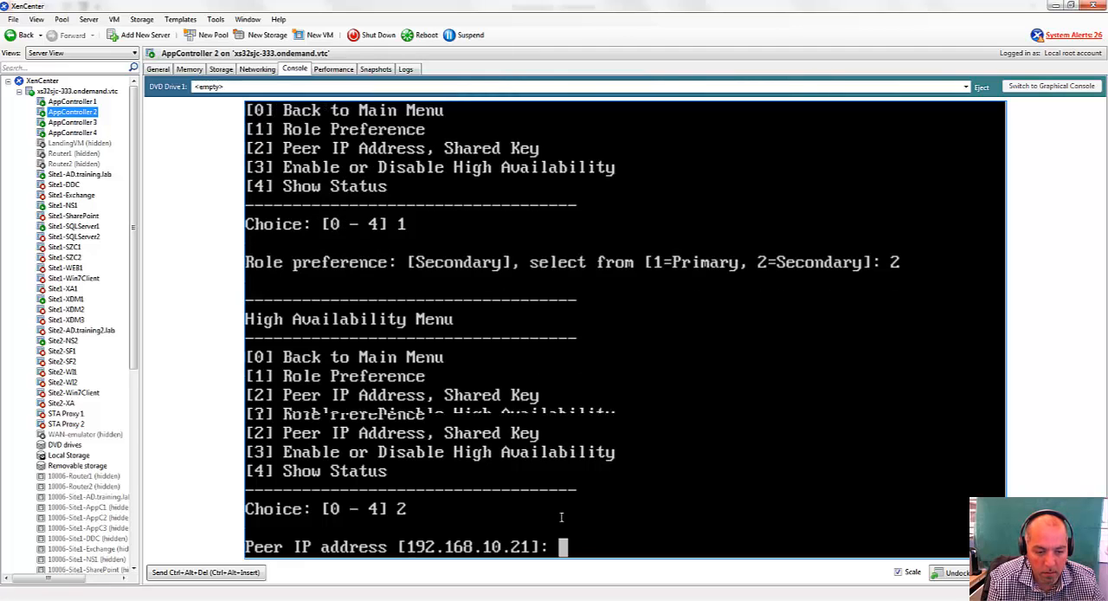
{"action": "type", "text": "12345]: 12345"}
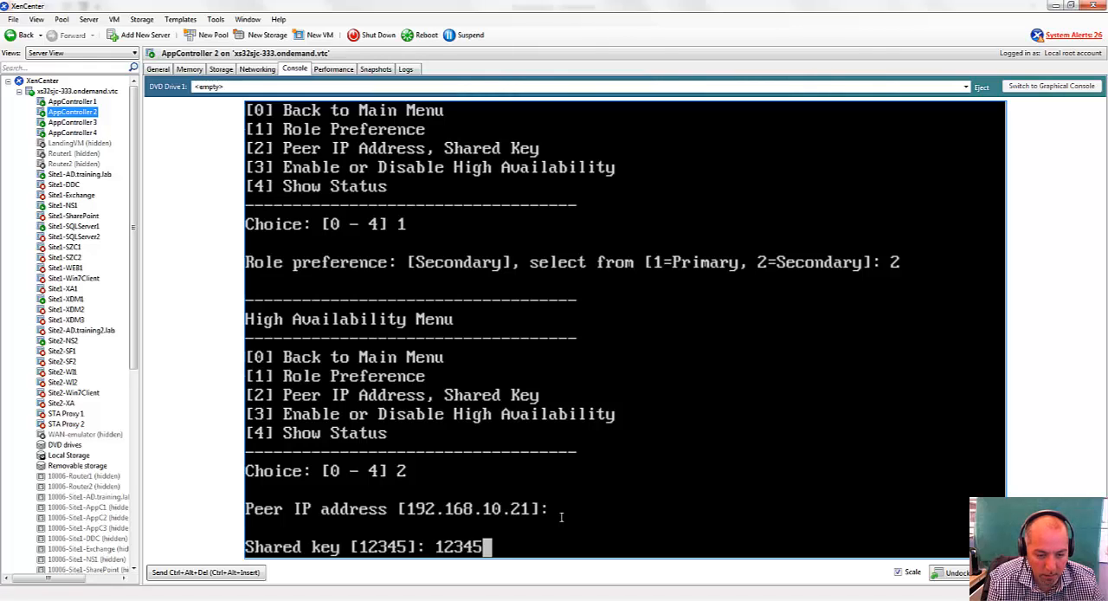
{"action": "key", "text": "Return"}
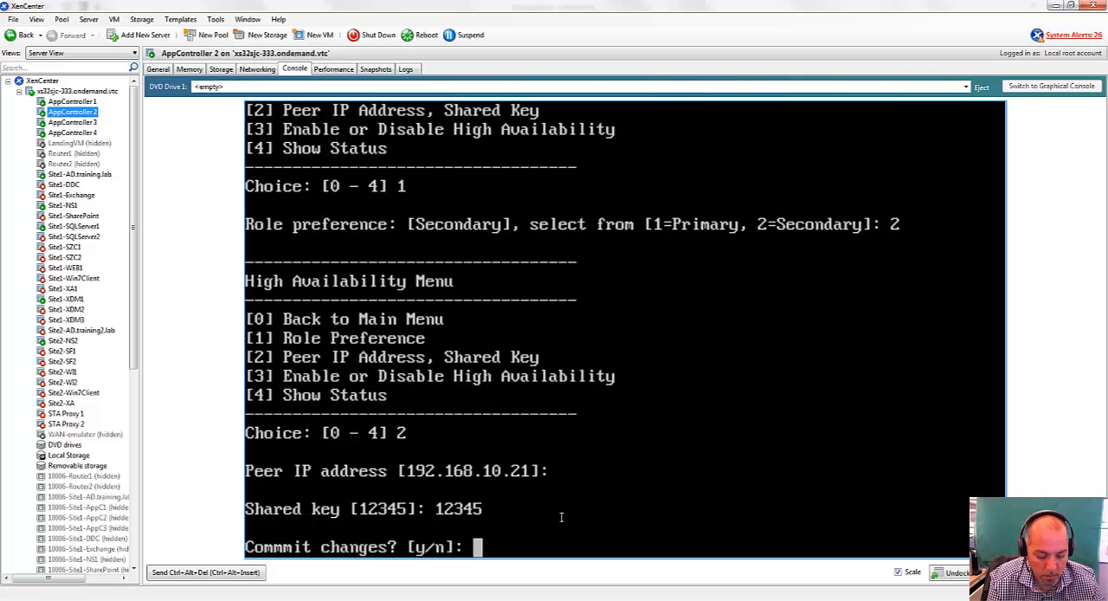
{"action": "type", "text": "y"}
{"action": "key", "text": "Return"}
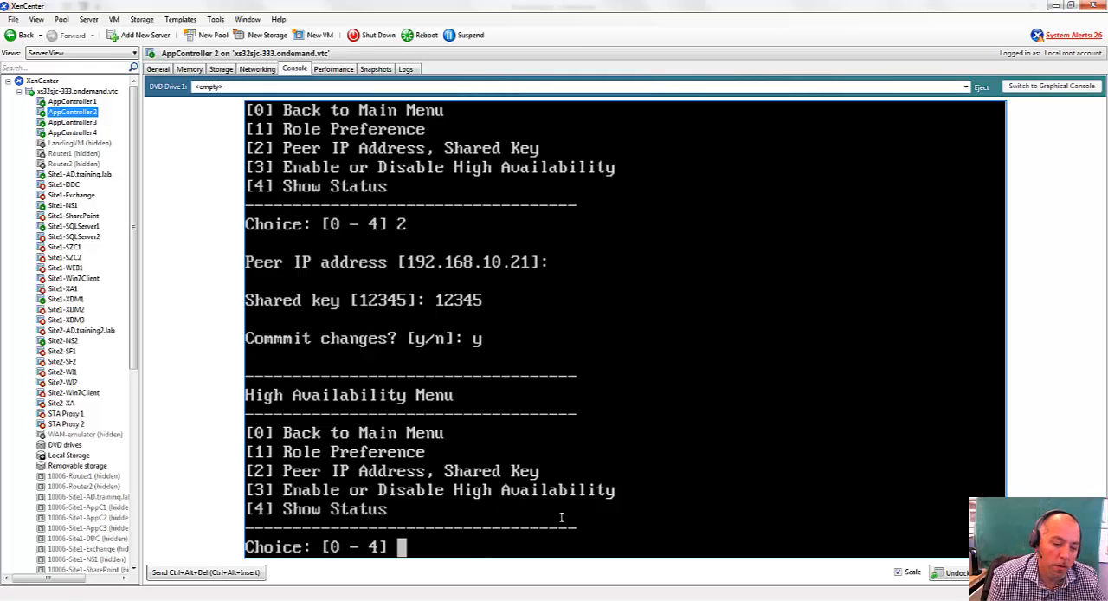
Enable high availability on AppController 2 as the secondary VM.
{"action": "type", "text": "3"}
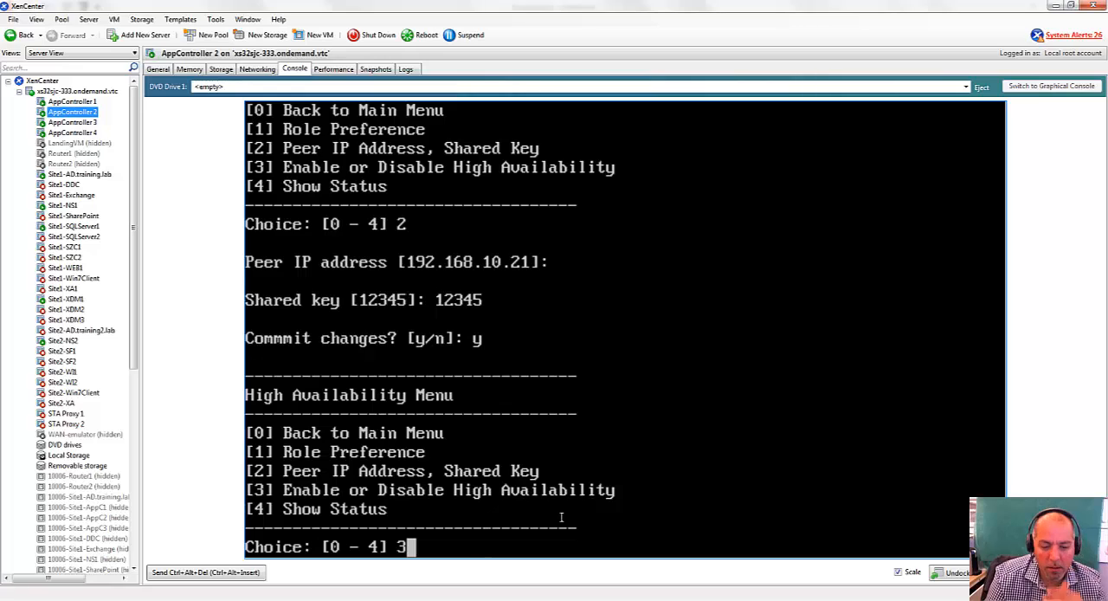
{"action": "key", "text": "Return"}
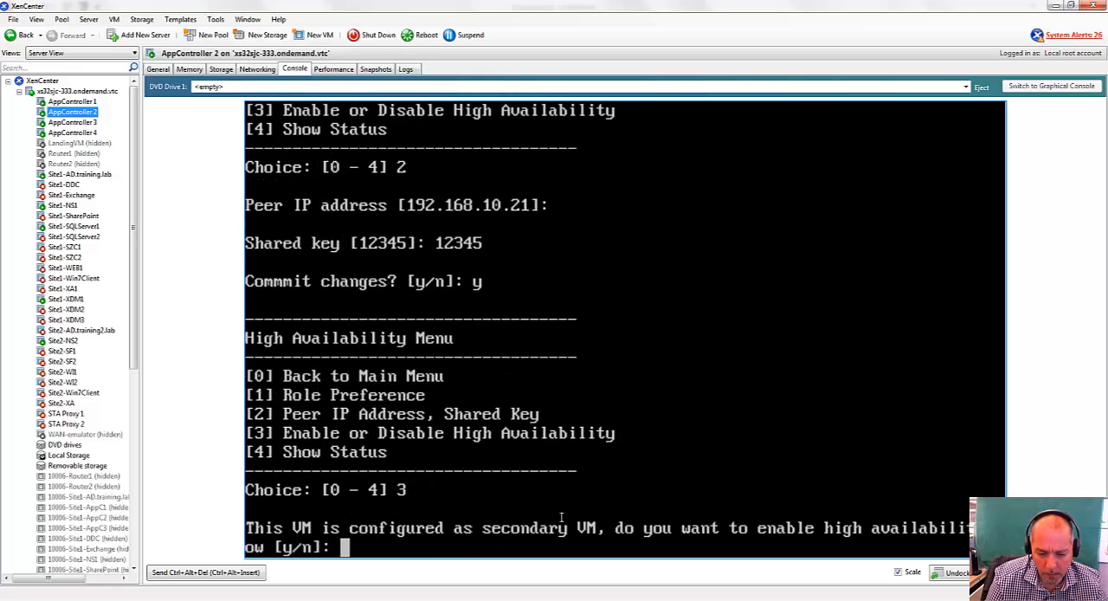
{"action": "type", "text": "y"}
{"action": "key", "text": "Return"}
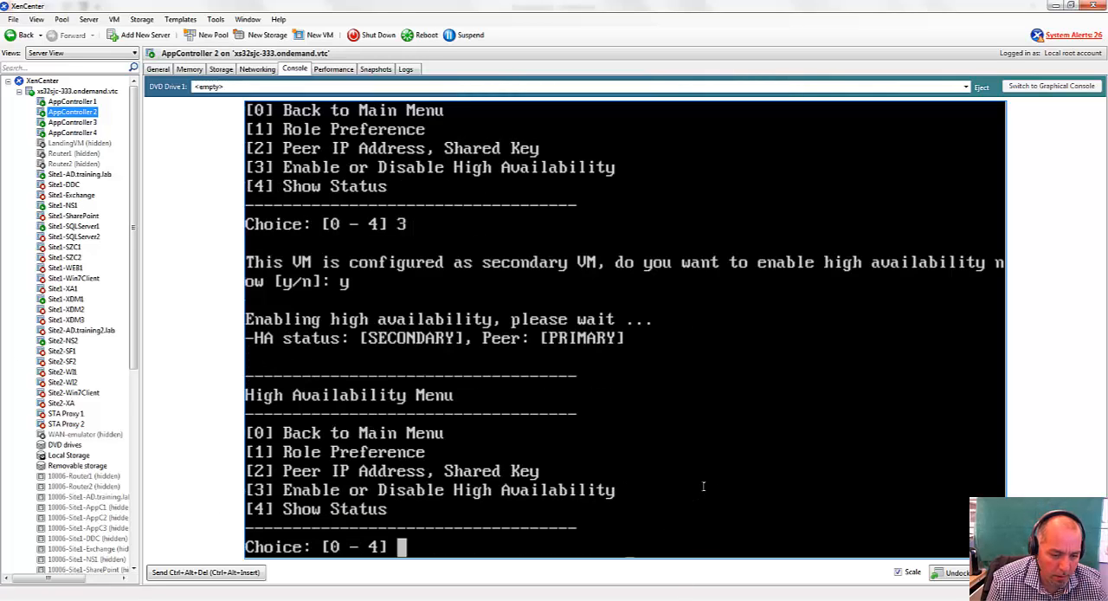
Show AppController 2's high availability status and review its role, peer address and HA state.
{"action": "type", "text": "4"}
{"action": "key", "text": "Return"}
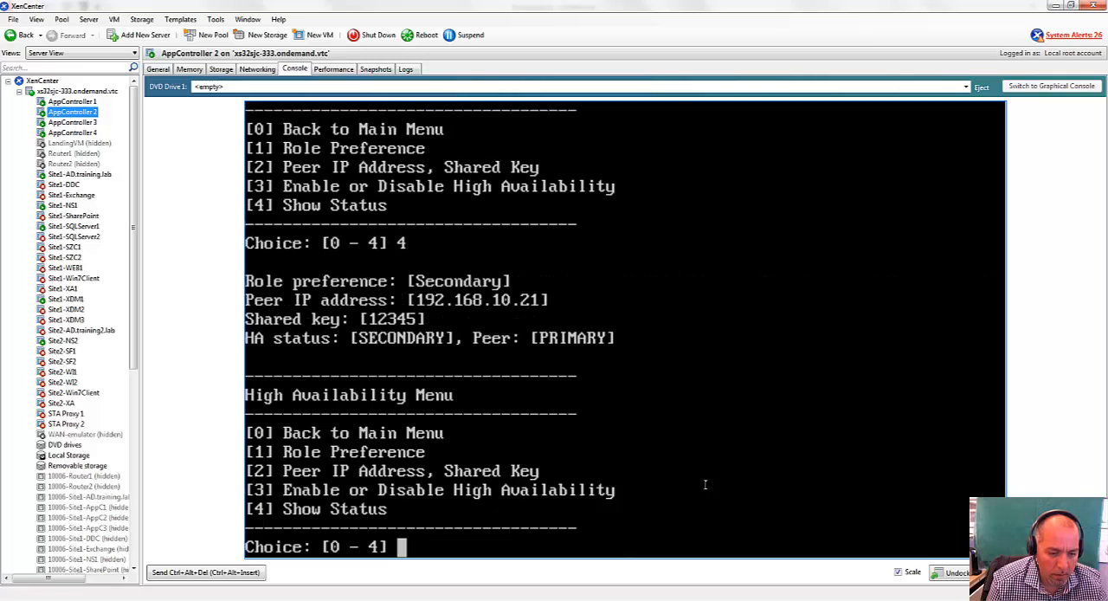
{"action": "left_click_drag", "start_coordinate": [275, 300], "coordinate": [556, 339]}
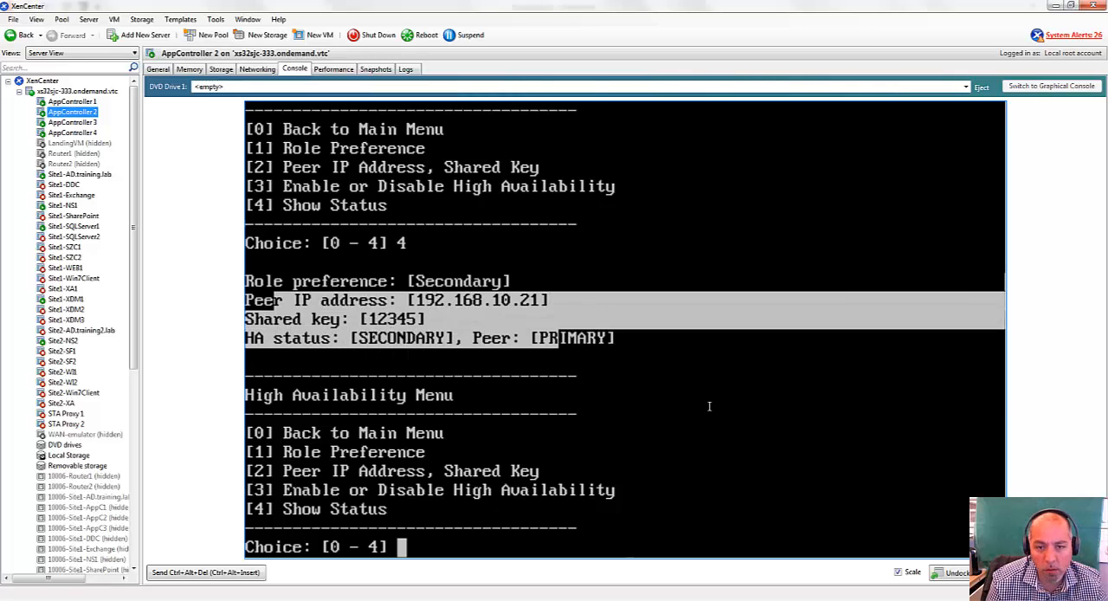
{"action": "left_click_drag", "start_coordinate": [706, 399], "coordinate": [677, 437]}
{"action": "left_click", "coordinate": [730, 513]}
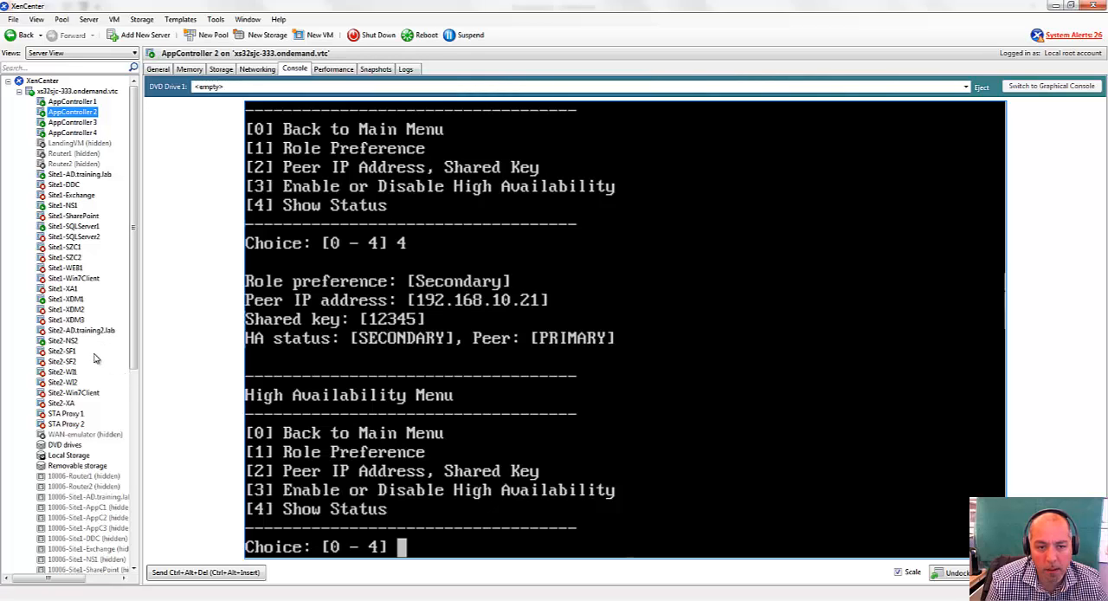
{"action": "left_click", "coordinate": [66, 299]}
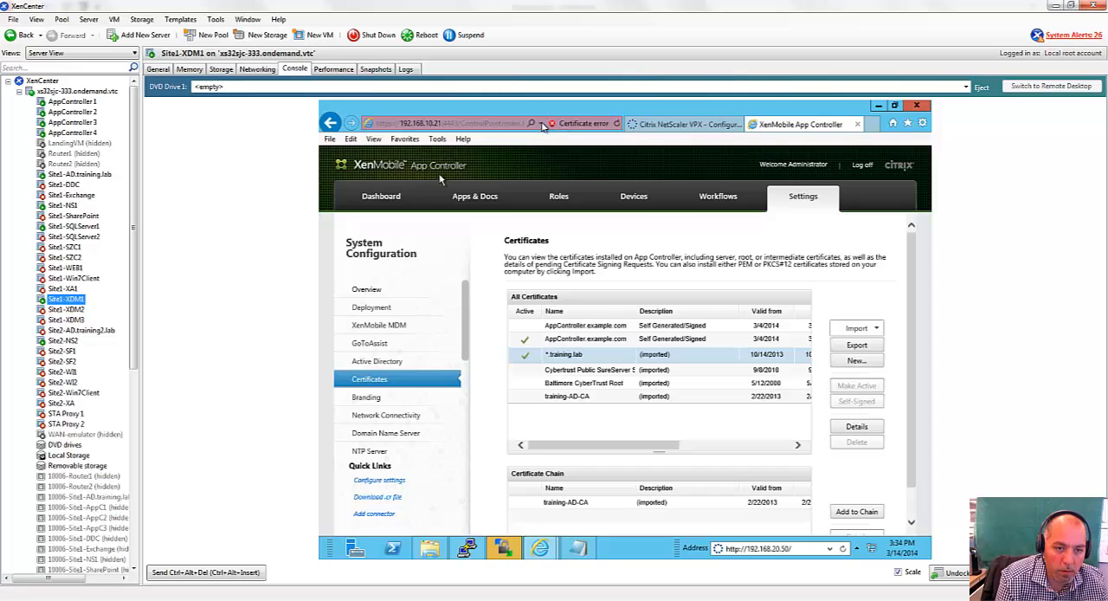
{"action": "left_click", "coordinate": [539, 123]}
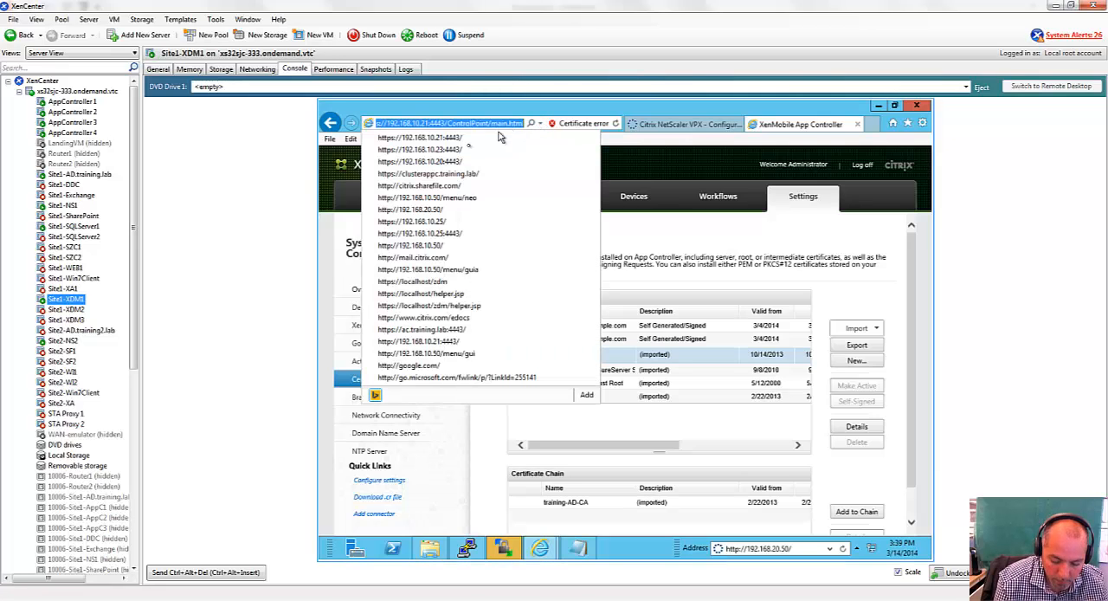
{"action": "left_click", "coordinate": [458, 162]}
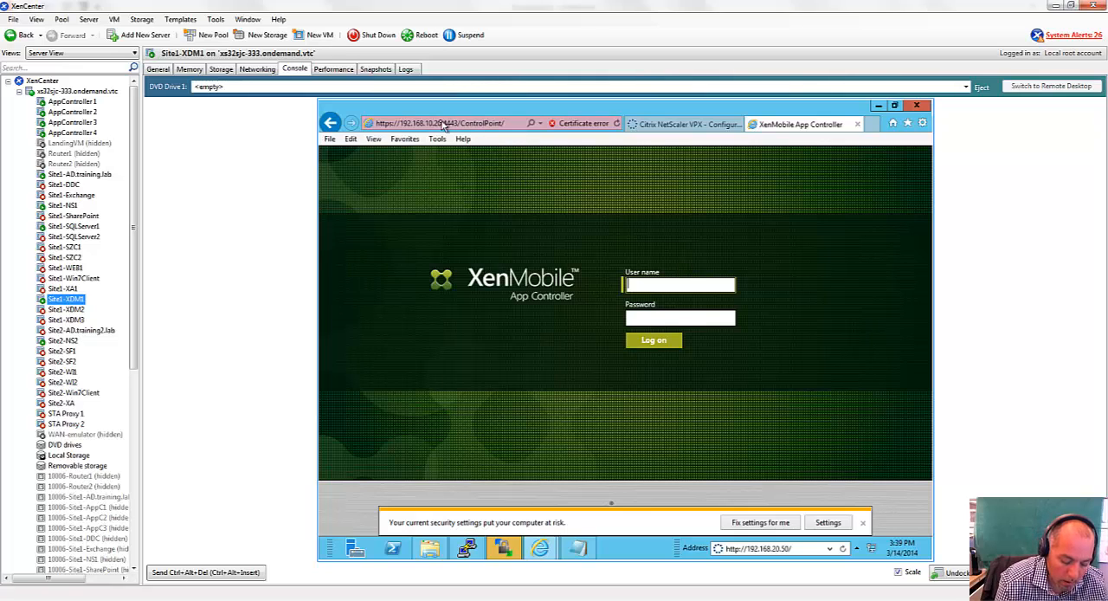
{"action": "left_click", "coordinate": [457, 124]}
{"action": "left_click", "coordinate": [457, 124]}
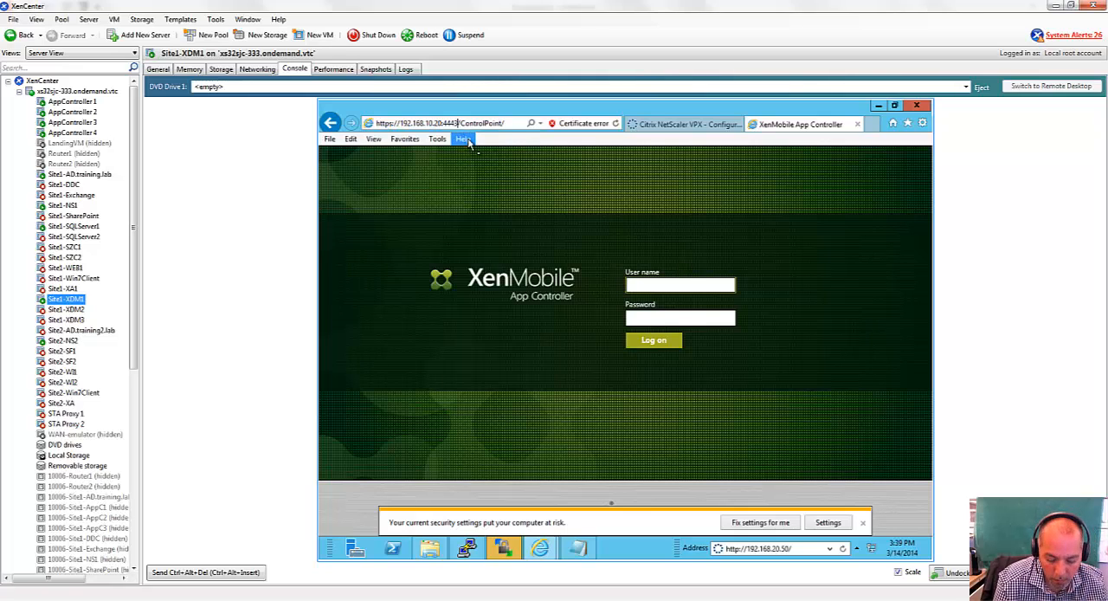
{"action": "key", "text": "BackSpace"}
{"action": "key", "text": "BackSpace"}
{"action": "key", "text": "BackSpace"}
{"action": "key", "text": "BackSpace"}
{"action": "key", "text": "BackSpace"}
{"action": "key", "text": "BackSpace"}
{"action": "key", "text": "BackSpace"}
{"action": "key", "text": "BackSpace"}
{"action": "key", "text": "BackSpace"}
{"action": "key", "text": "BackSpace"}
{"action": "key", "text": "BackSpace"}
{"action": "key", "text": "BackSpace"}
{"action": "key", "text": "BackSpace"}
{"action": "key", "text": "BackSpace"}
{"action": "key", "text": "BackSpace"}
{"action": "key", "text": "BackSpace"}
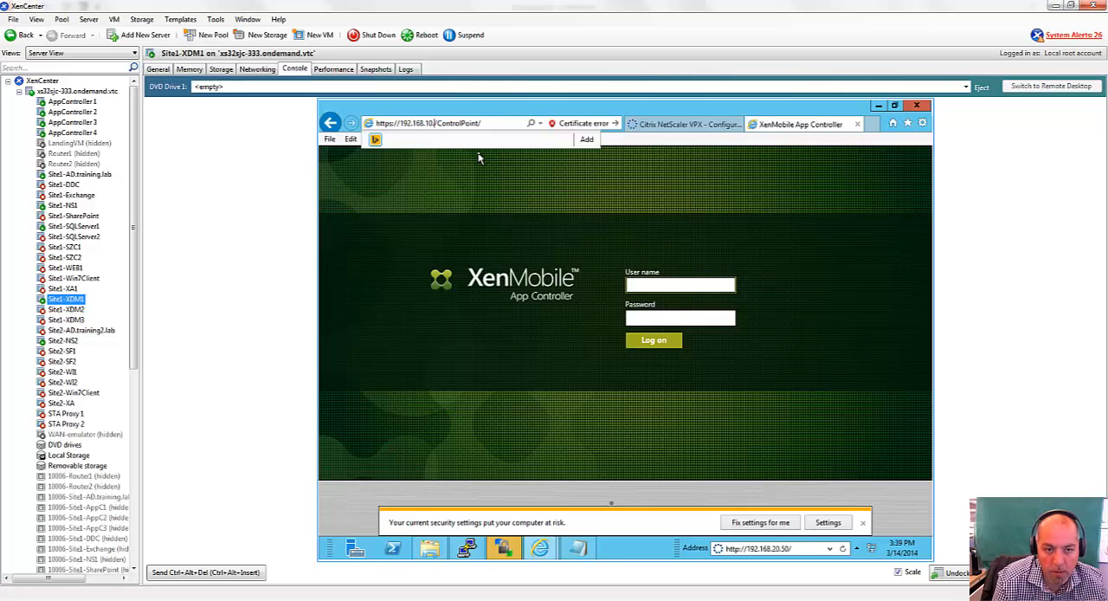
{"action": "key", "text": "BackSpace"}
{"action": "key", "text": "BackSpace"}
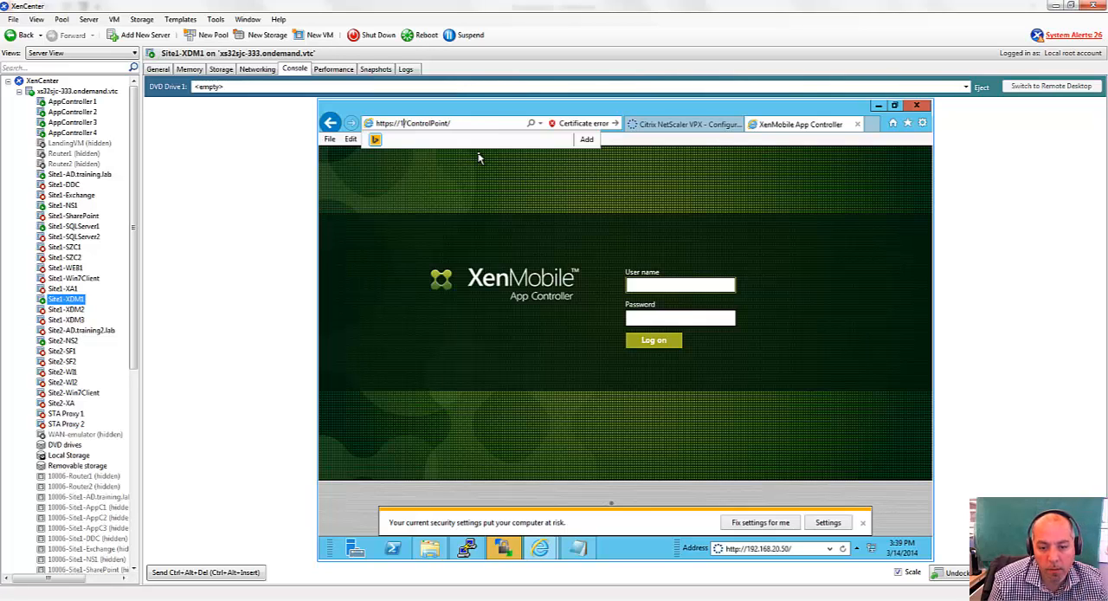
{"action": "key", "text": "Delete"}
{"action": "key", "text": "Delete"}
{"action": "key", "text": "Delete"}
{"action": "key", "text": "Delete"}
{"action": "key", "text": "Delete"}
{"action": "key", "text": "Delete"}
{"action": "key", "text": "Delete"}
{"action": "key", "text": "Delete"}
{"action": "key", "text": "Delete"}
{"action": "key", "text": "Delete"}
{"action": "key", "text": "Delete"}
{"action": "key", "text": "Delete"}
{"action": "key", "text": "Delete"}
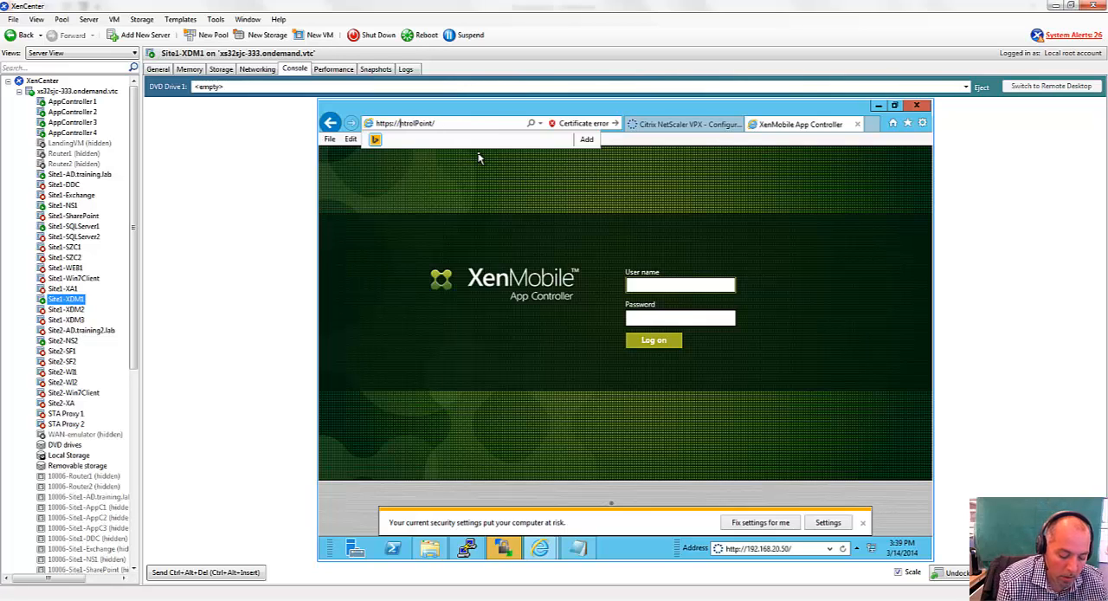
{"action": "type", "text": "ac.training."}
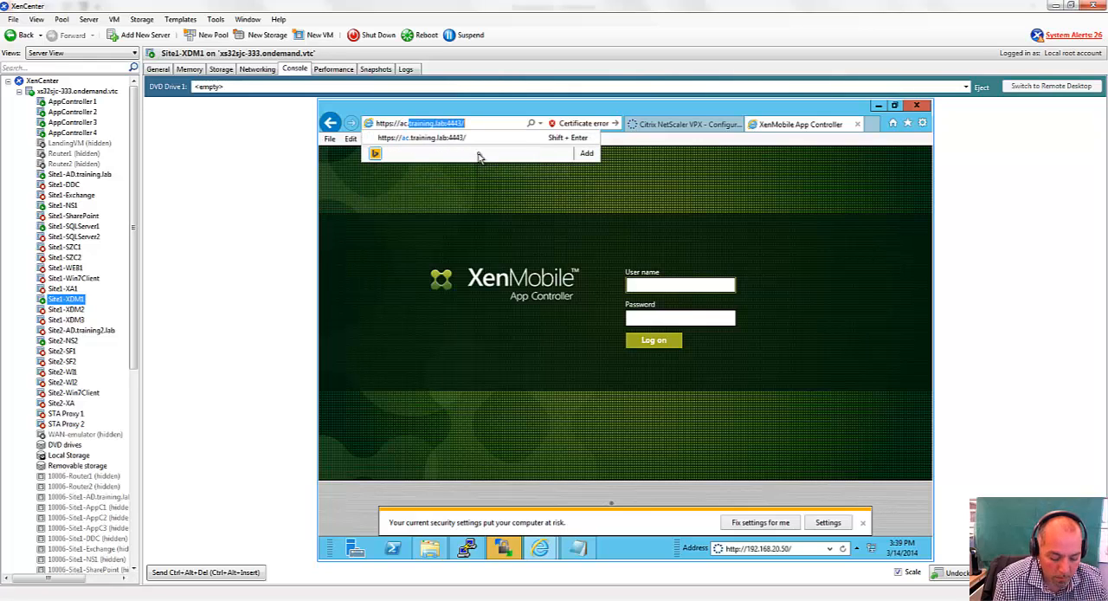
{"action": "type", "text": "lab"}
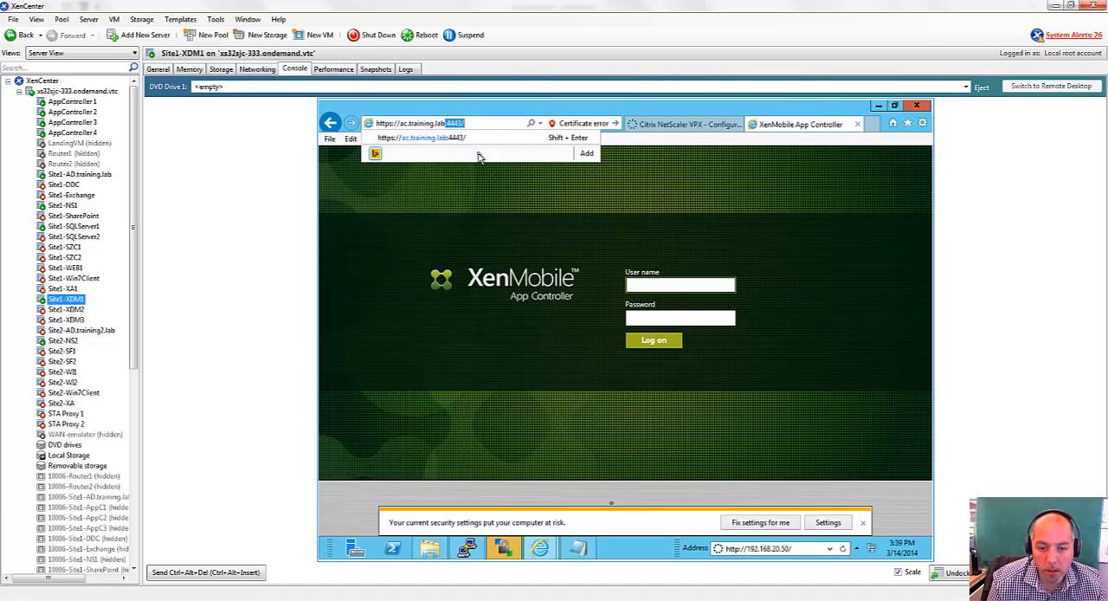
{"action": "key", "text": "Return"}
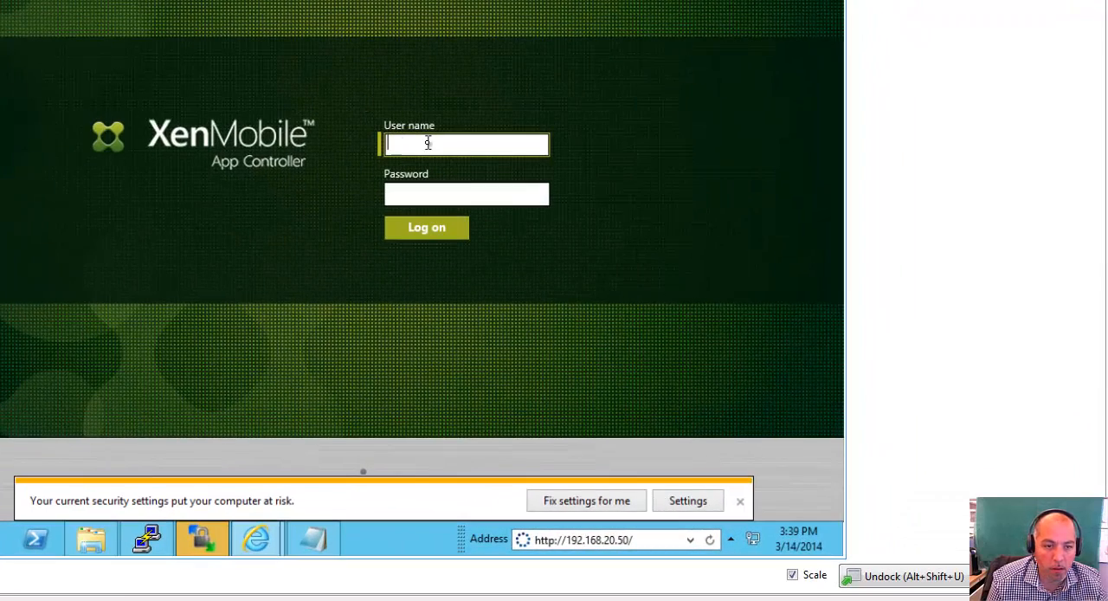
Log on to the App Controller console as administrator with the account password and log off the other administrator sessions.
{"action": "type", "text": "administrator"}
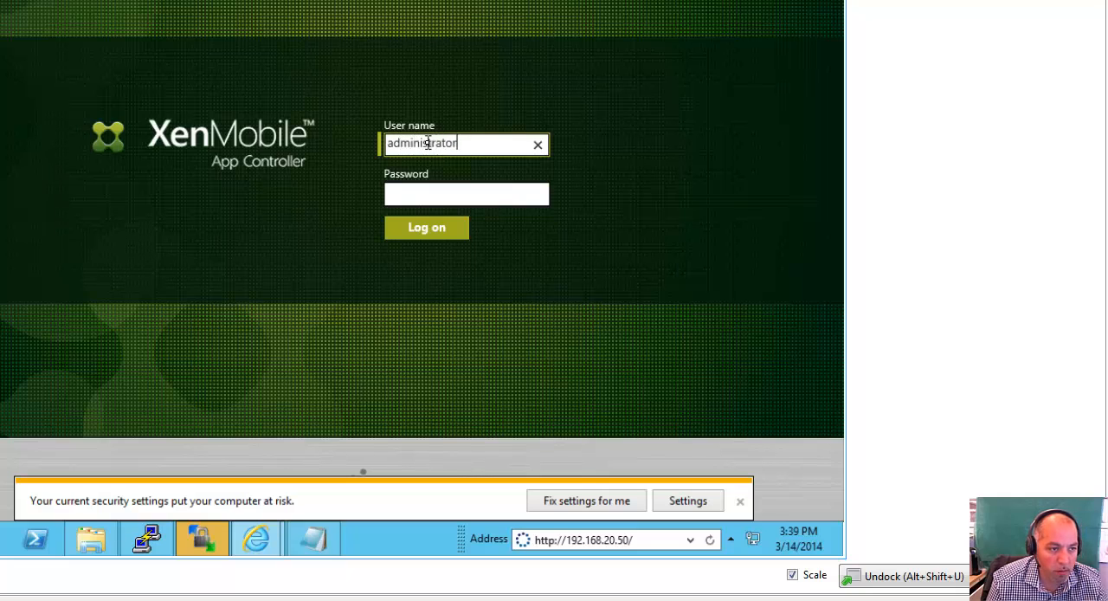
{"action": "key", "text": "Tab"}
{"action": "type", "text": "******"}
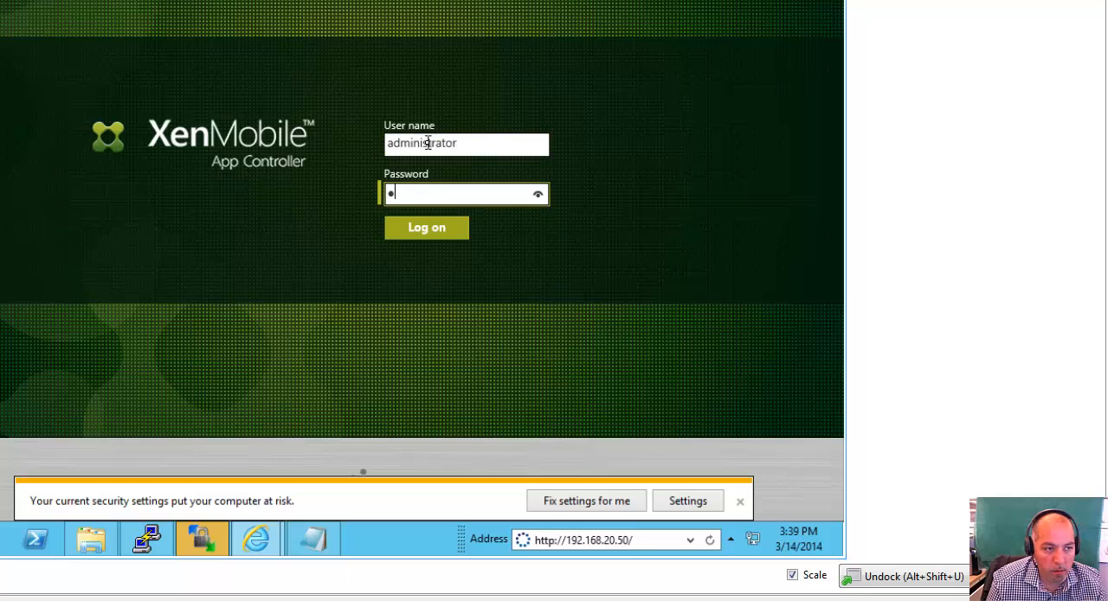
{"action": "type", "text": "***"}
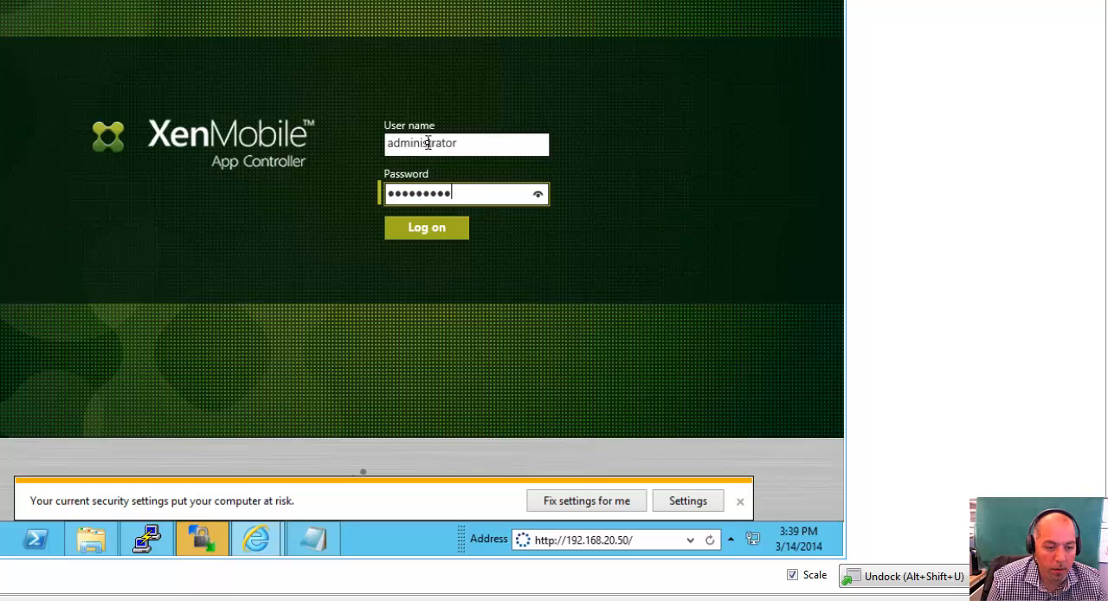
{"action": "key", "text": "Return"}
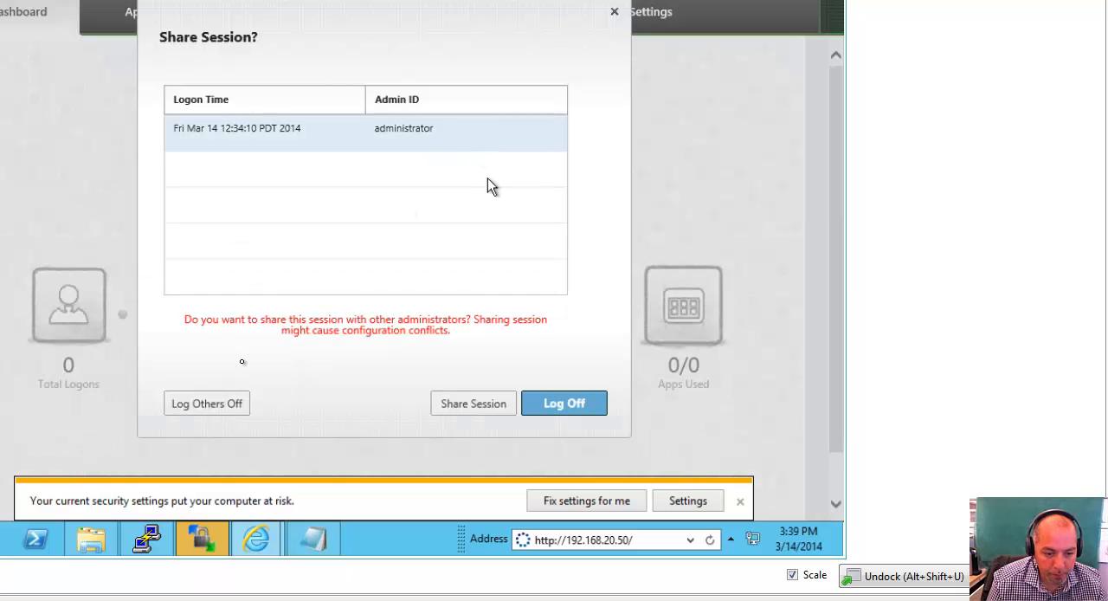
{"action": "left_click", "coordinate": [206, 402]}
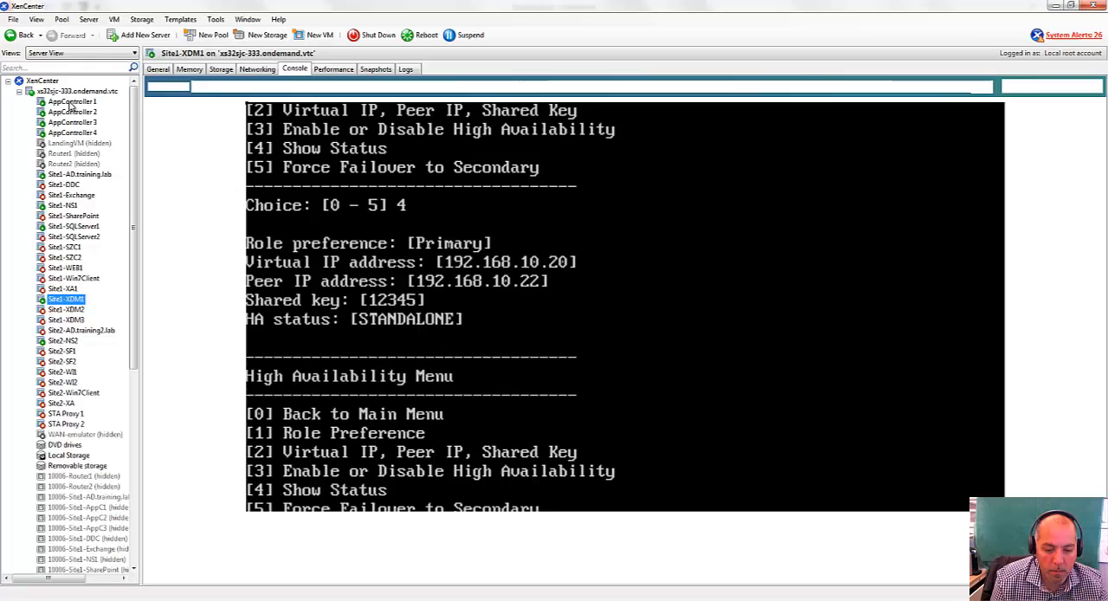
Force a failover to the secondary VM from AppController 1's High Availability menu and show its high availability status.
{"action": "left_click", "coordinate": [72, 103]}
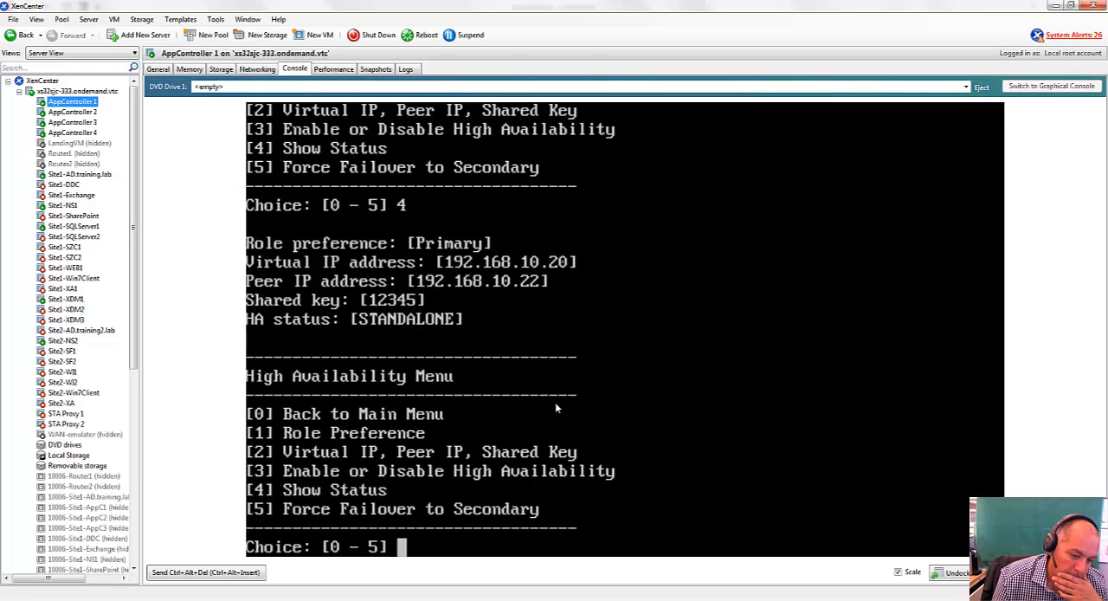
{"action": "left_click", "coordinate": [630, 401]}
{"action": "type", "text": "5"}
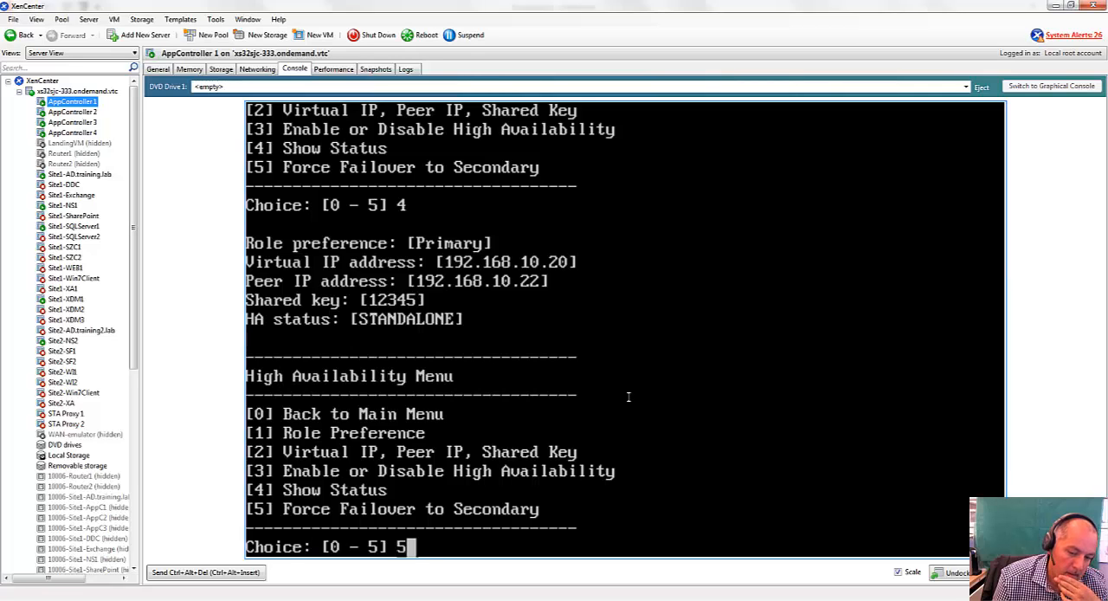
{"action": "key", "text": "Return"}
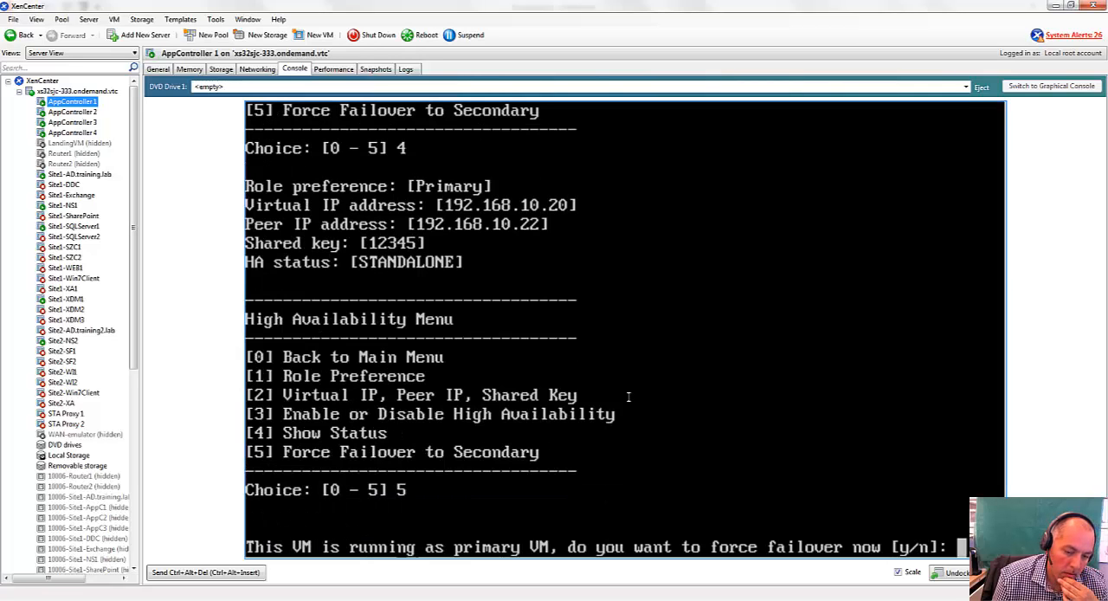
{"action": "type", "text": "y"}
{"action": "key", "text": "Return"}
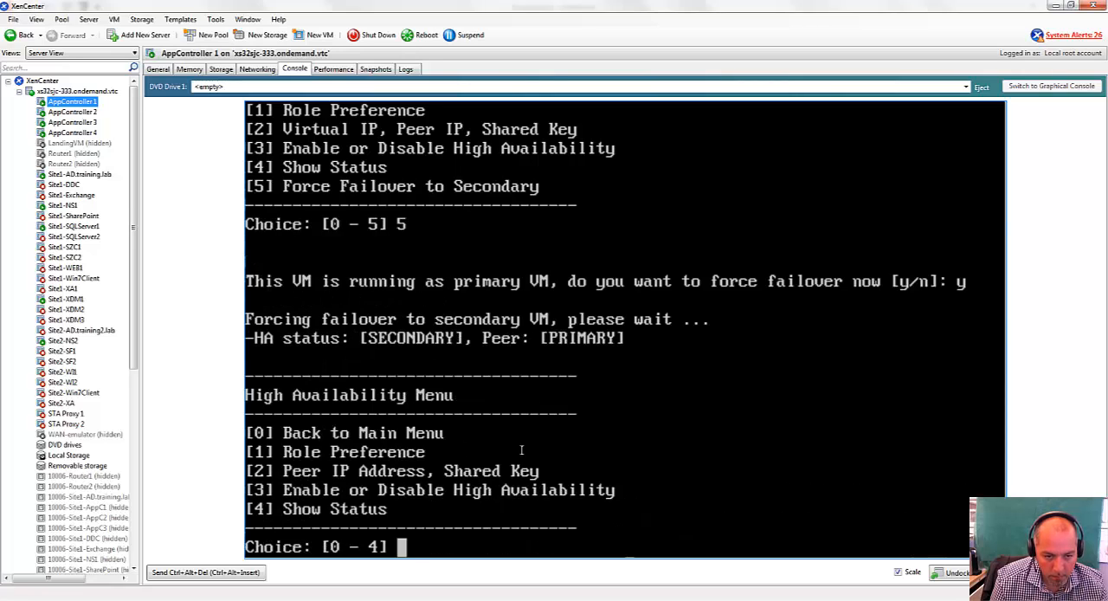
{"action": "type", "text": "4"}
{"action": "key", "text": "Return"}
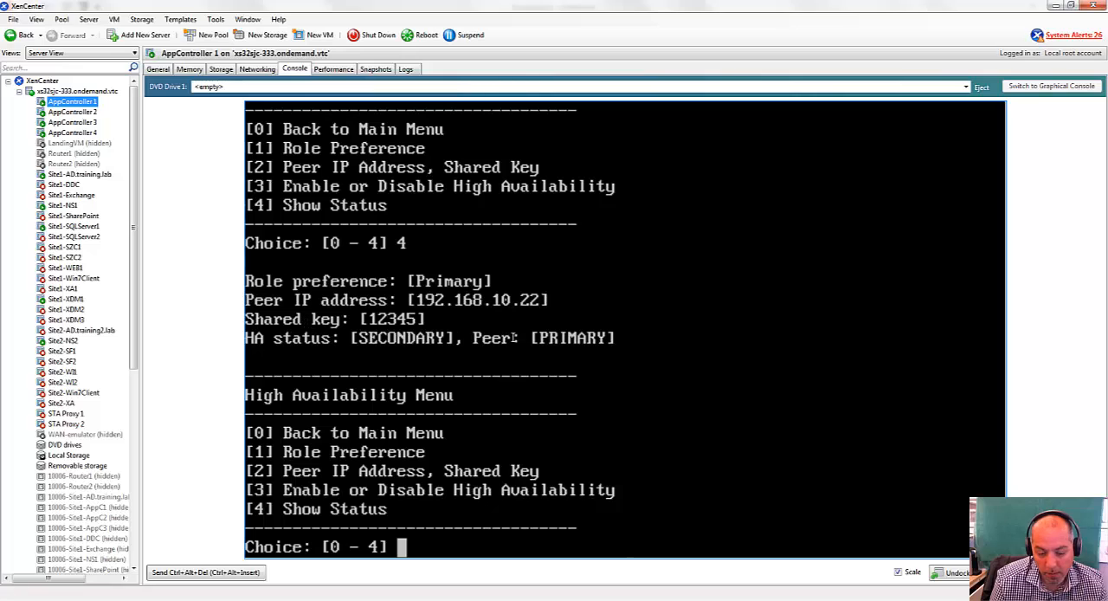
Show AppController 2's high availability status and compare its role preference with its current HA state.
{"action": "left_click", "coordinate": [86, 113]}
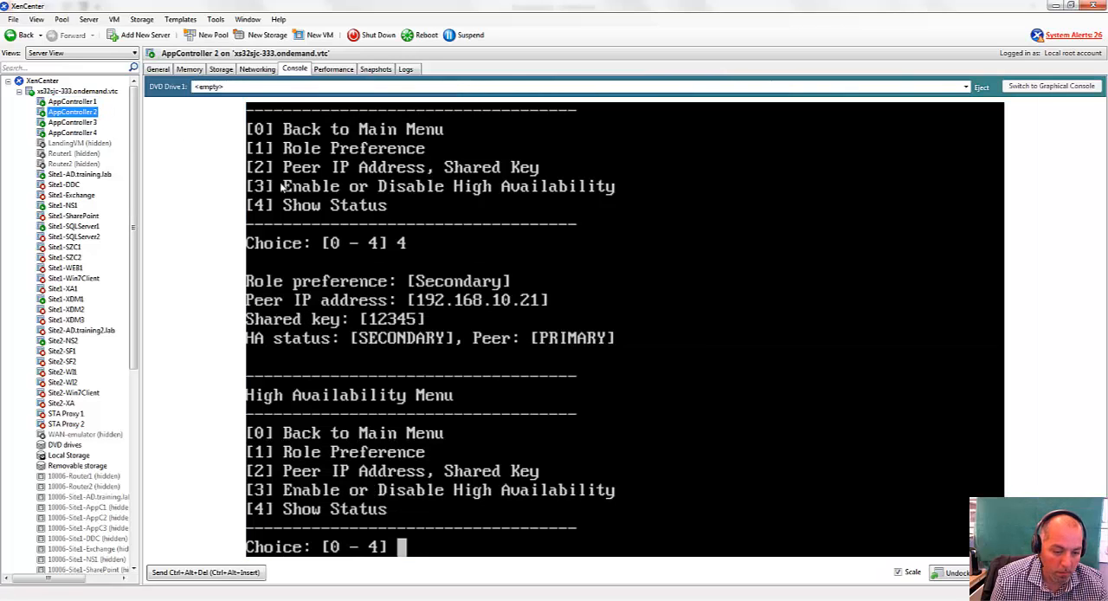
{"action": "left_click", "coordinate": [632, 417]}
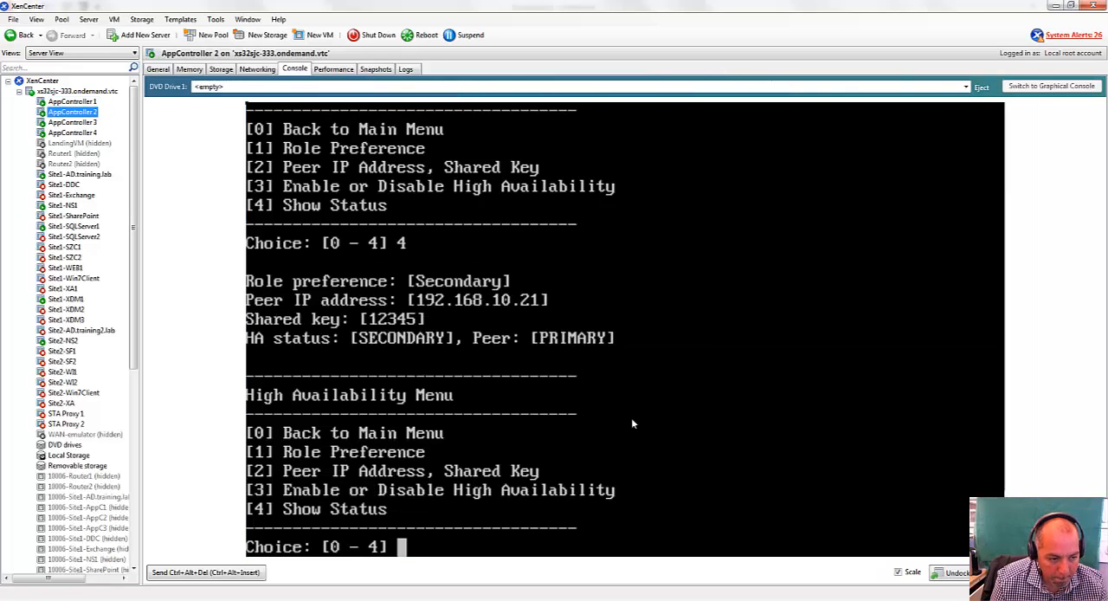
{"action": "type", "text": "4"}
{"action": "key", "text": "Return"}
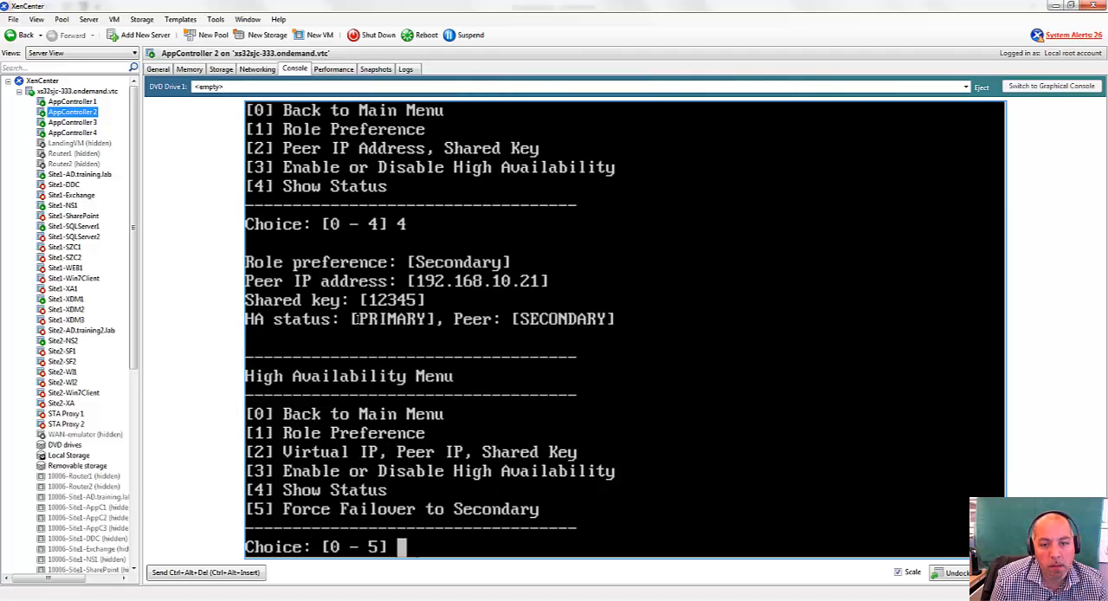
{"action": "left_click_drag", "start_coordinate": [306, 252], "coordinate": [458, 285]}
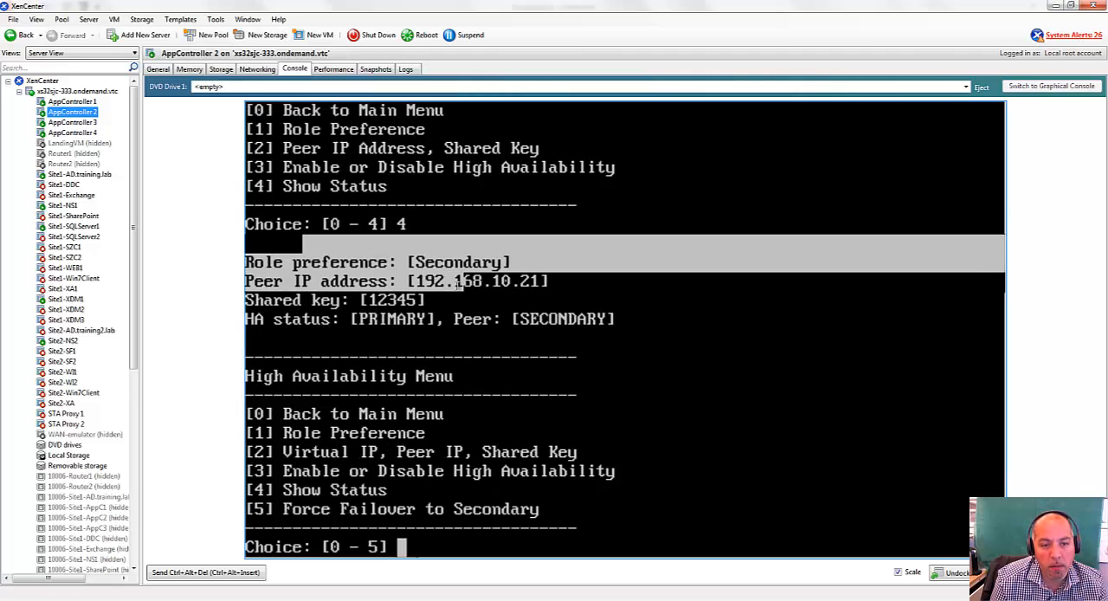
{"action": "left_click", "coordinate": [643, 286]}
{"action": "left_click_drag", "start_coordinate": [303, 262], "coordinate": [435, 270]}
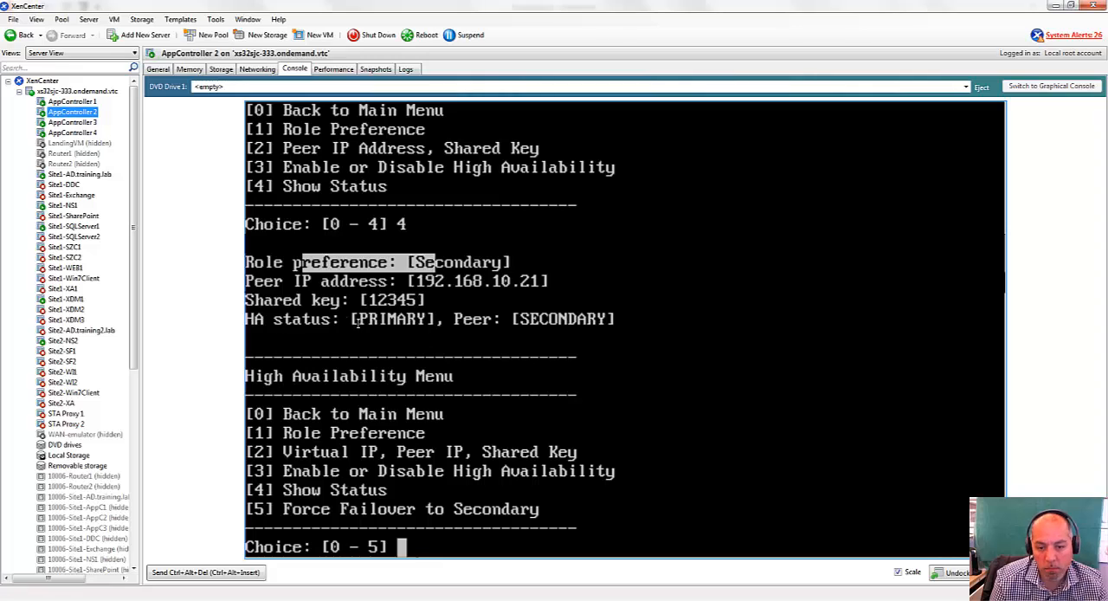
{"action": "left_click_drag", "start_coordinate": [276, 318], "coordinate": [437, 319]}
{"action": "left_click", "coordinate": [695, 358]}
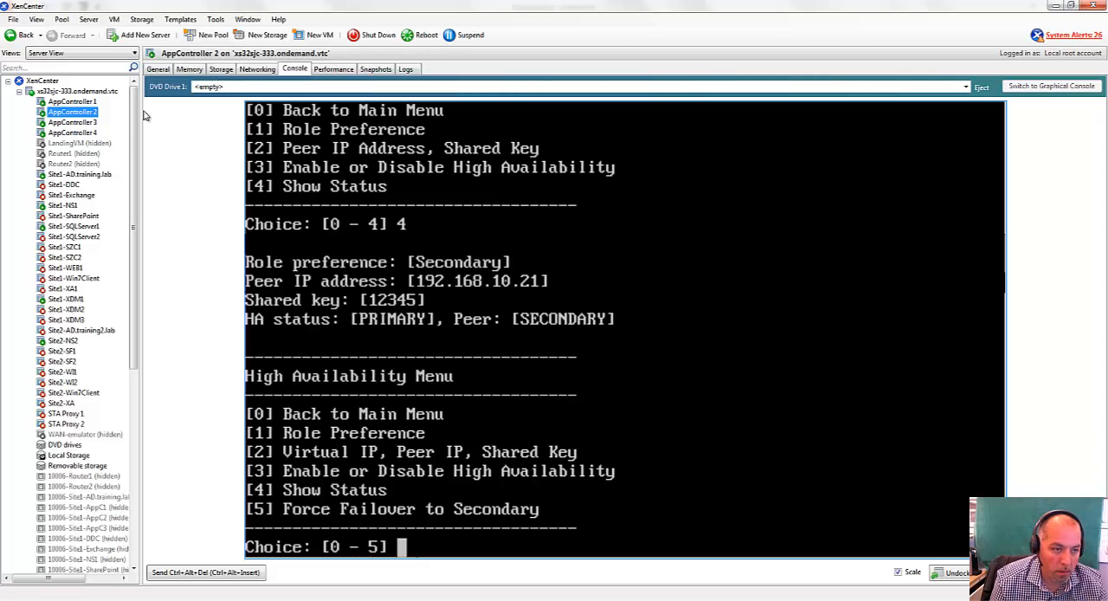
{"action": "left_click", "coordinate": [73, 299]}
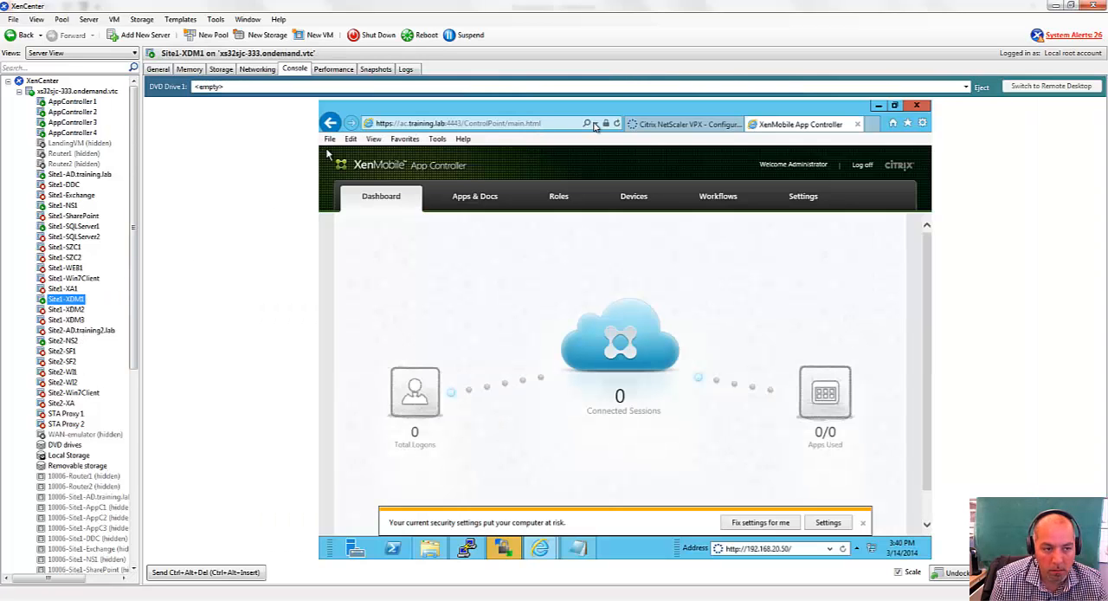
{"action": "left_click", "coordinate": [596, 126]}
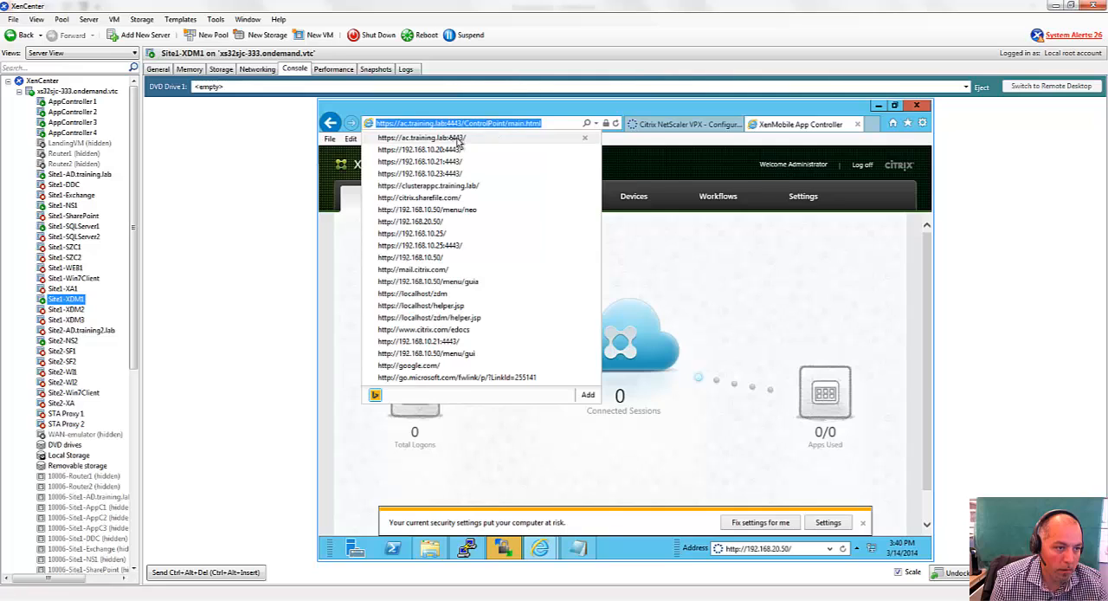
{"action": "left_click", "coordinate": [493, 137]}
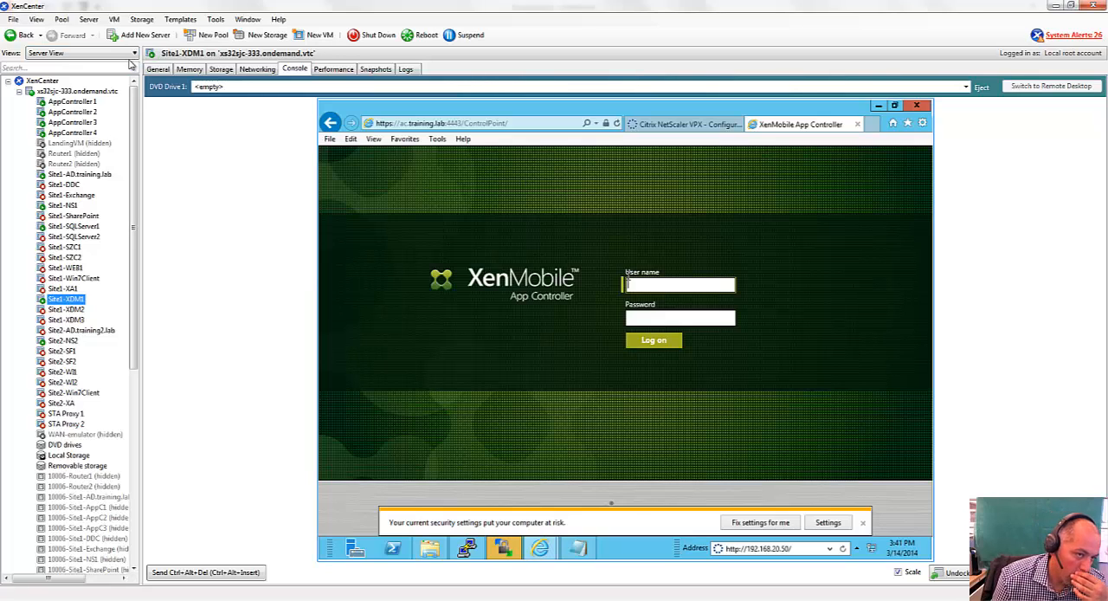
Shut down the AppController 1 virtual machine and confirm the shutdown.
{"action": "left_click", "coordinate": [84, 103]}
{"action": "right_click", "coordinate": [84, 103]}
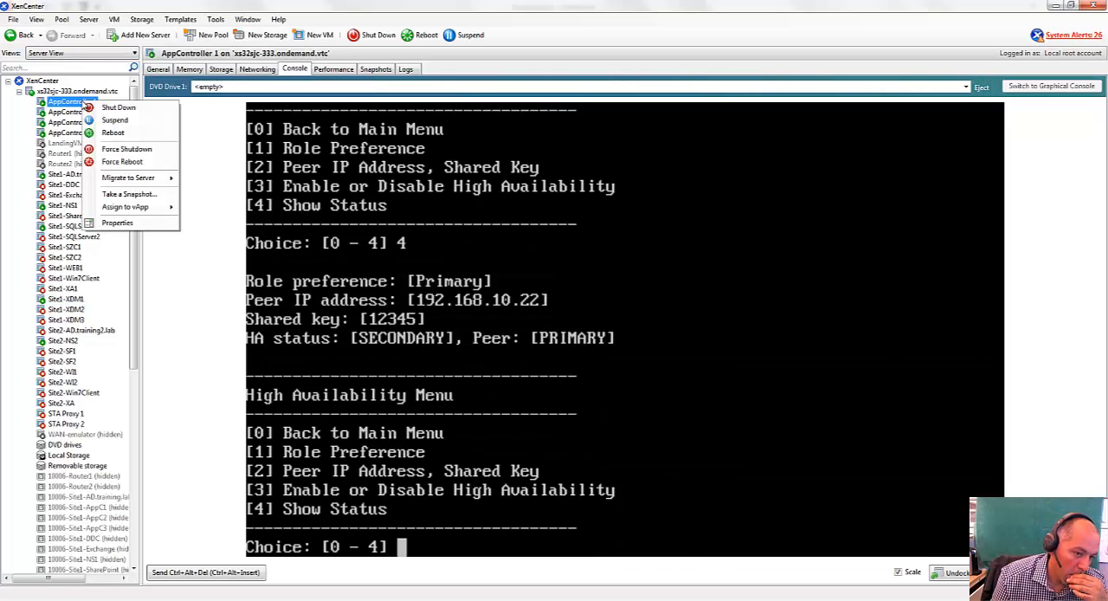
{"action": "left_click", "coordinate": [108, 106]}
{"action": "left_click", "coordinate": [580, 324]}
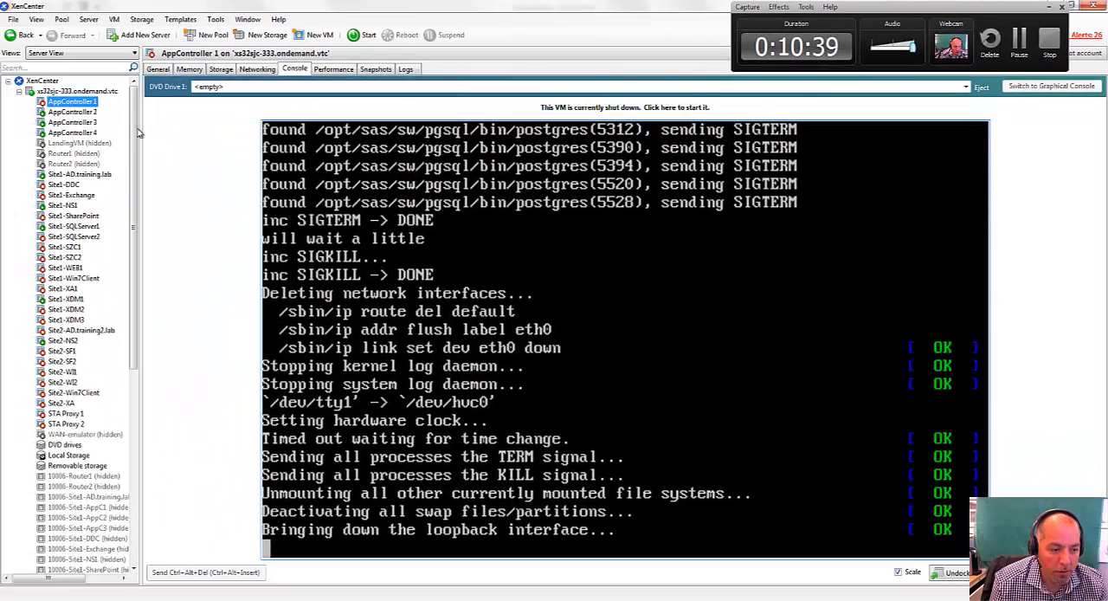
Show the high availability status on AppController 2 with its peer shut down.
{"action": "left_click", "coordinate": [91, 113]}
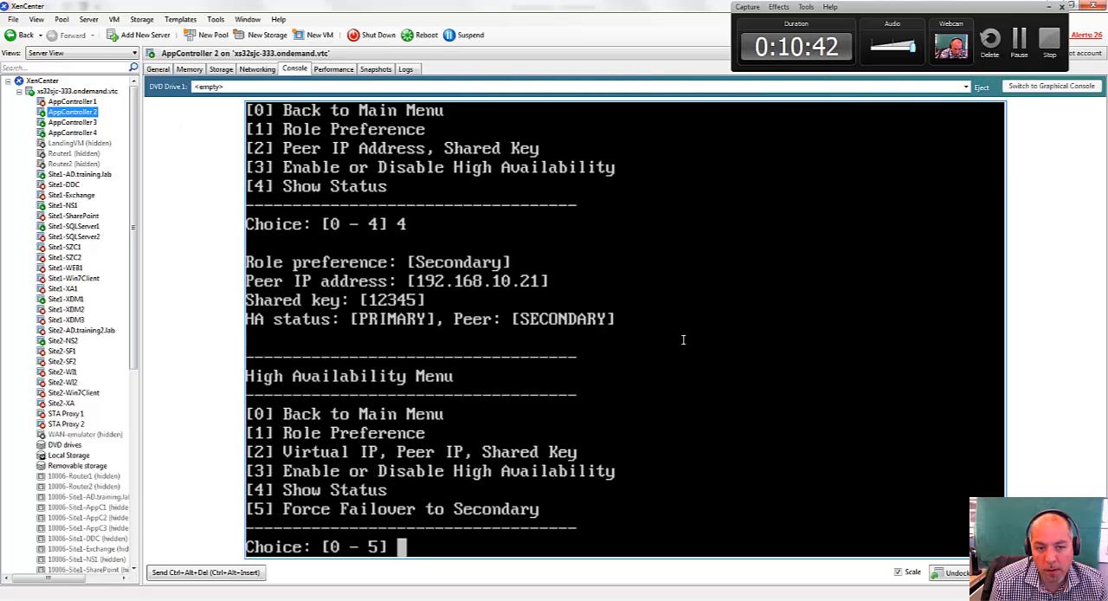
{"action": "type", "text": "4"}
{"action": "key", "text": "Return"}
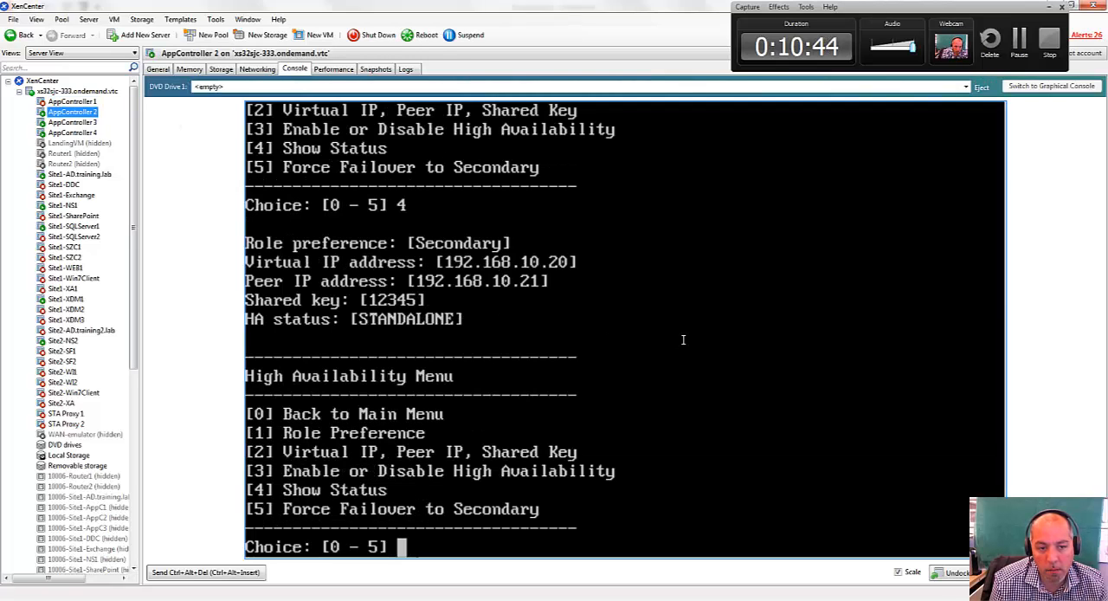
{"action": "left_click", "coordinate": [67, 299]}
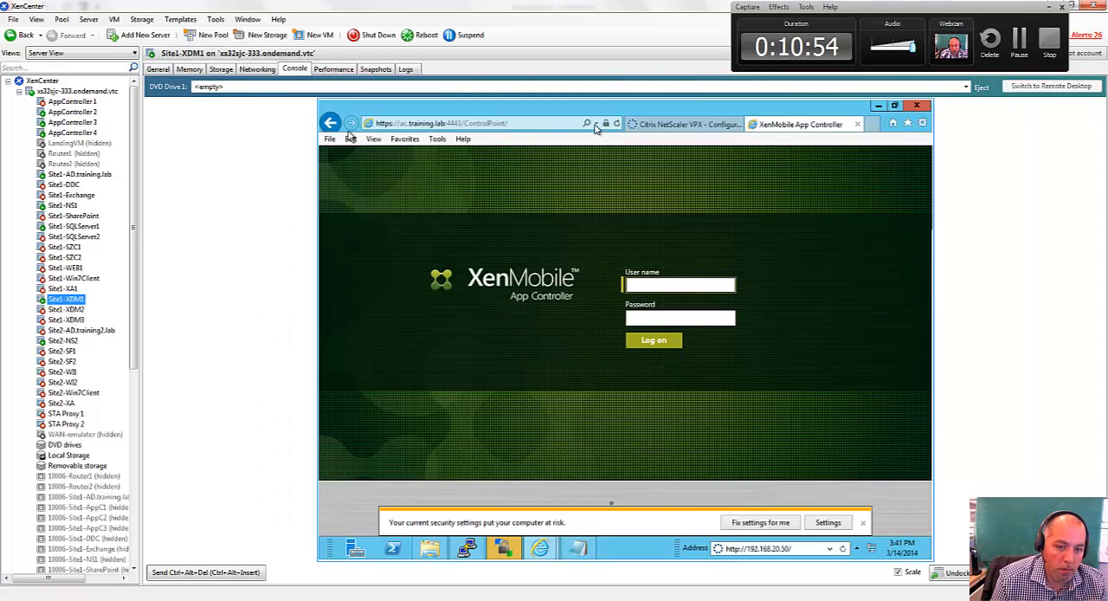
{"action": "left_click", "coordinate": [595, 125]}
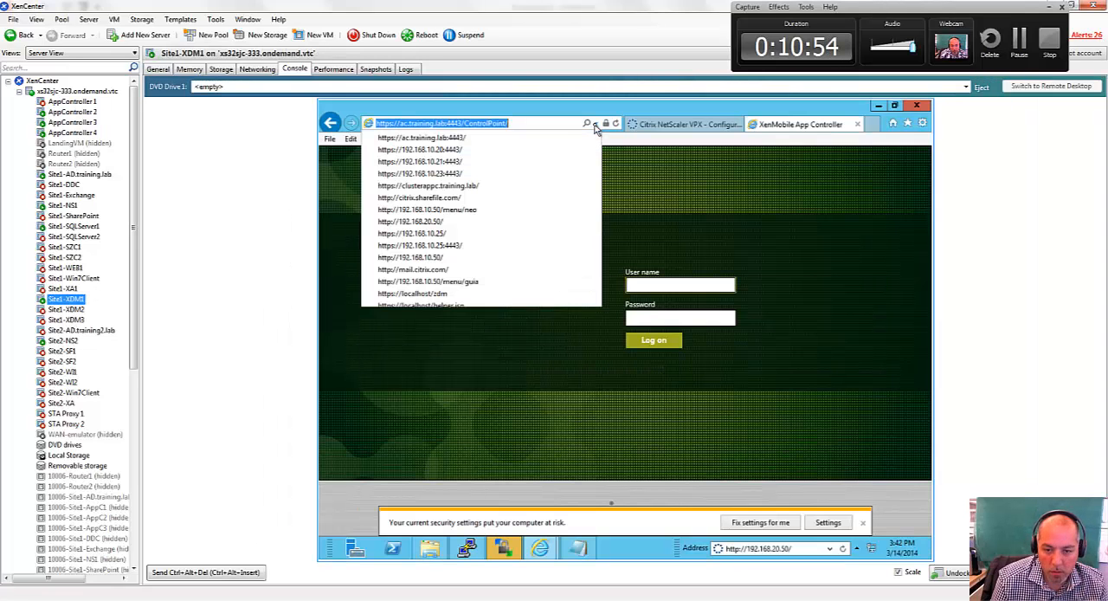
{"action": "left_click", "coordinate": [433, 138]}
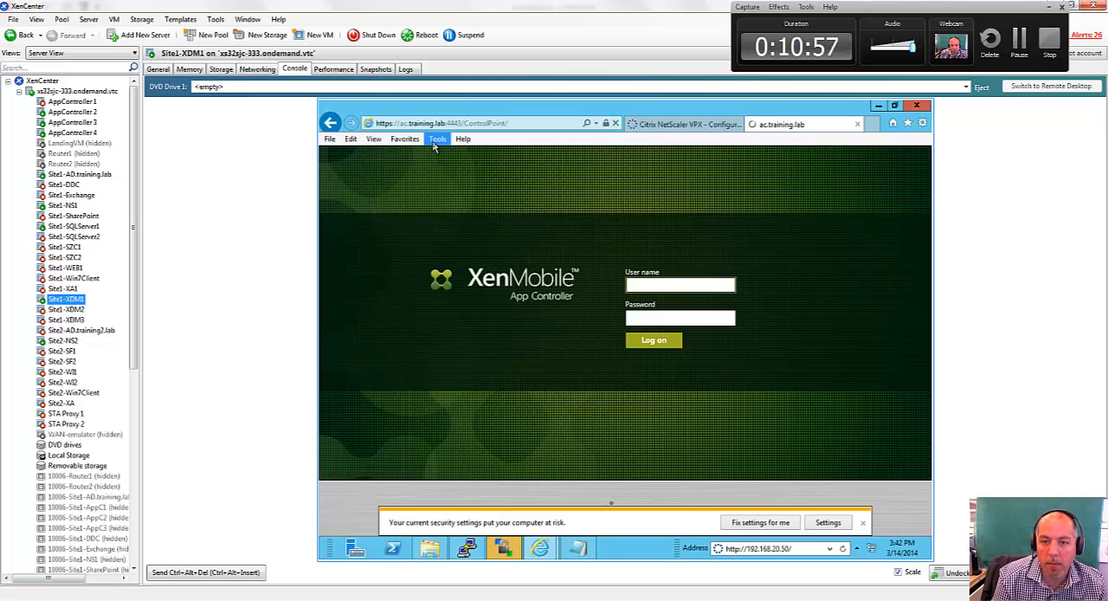
{"action": "left_click", "coordinate": [522, 130]}
{"action": "left_click", "coordinate": [522, 130]}
{"action": "key", "text": "BackSpace"}
{"action": "key", "text": "BackSpace"}
{"action": "key", "text": "BackSpace"}
{"action": "key", "text": "BackSpace"}
{"action": "key", "text": "BackSpace"}
{"action": "key", "text": "BackSpace"}
{"action": "key", "text": "BackSpace"}
{"action": "key", "text": "BackSpace"}
{"action": "key", "text": "BackSpace"}
{"action": "key", "text": "BackSpace"}
{"action": "key", "text": "BackSpace"}
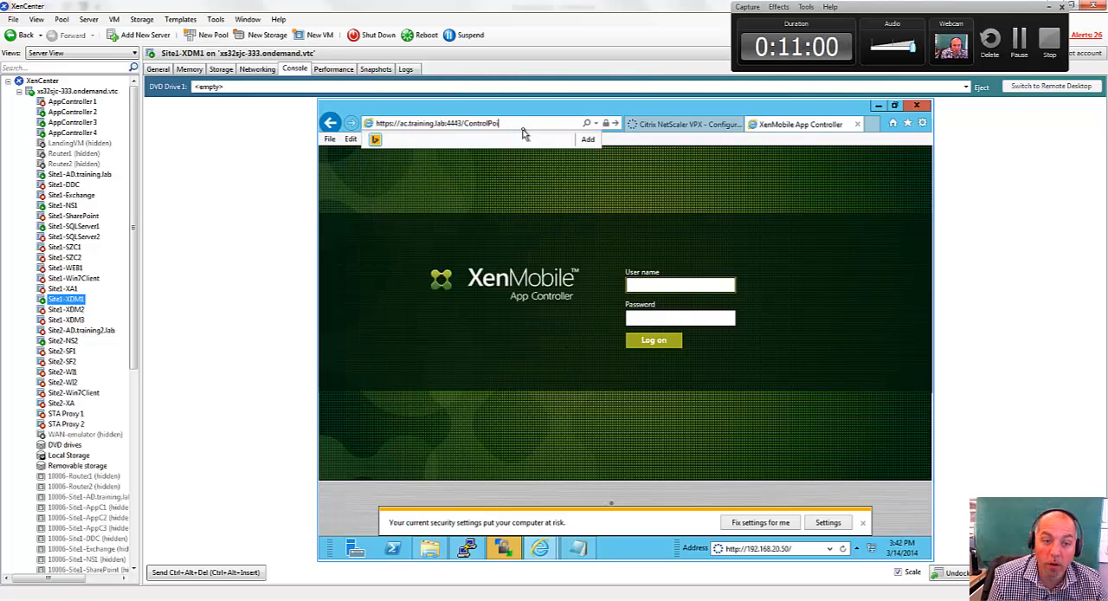
{"action": "type", "text": "3"}
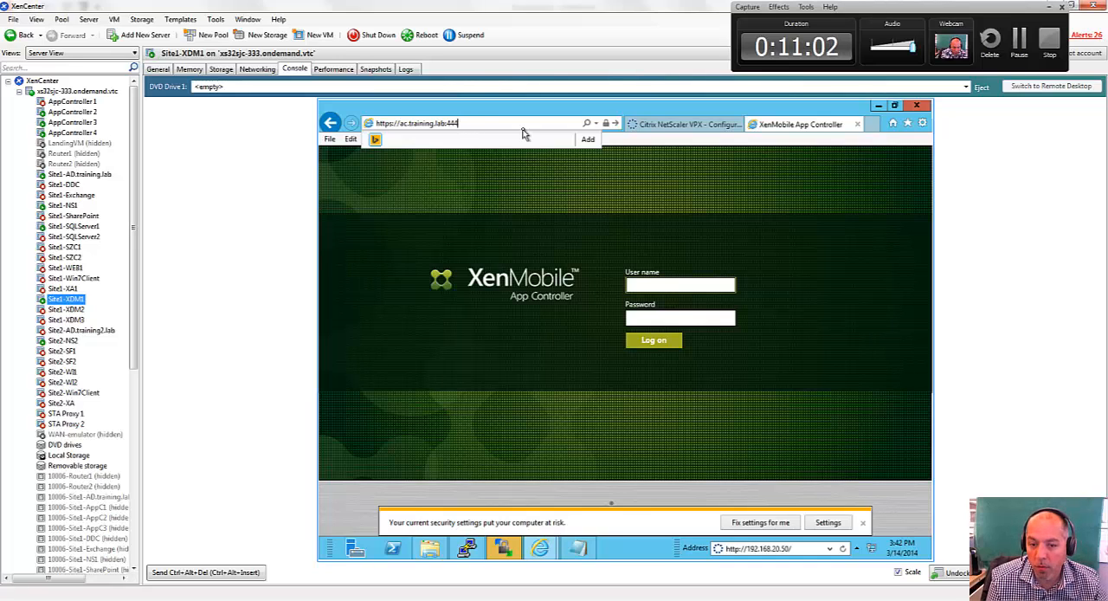
{"action": "key", "text": "Return"}
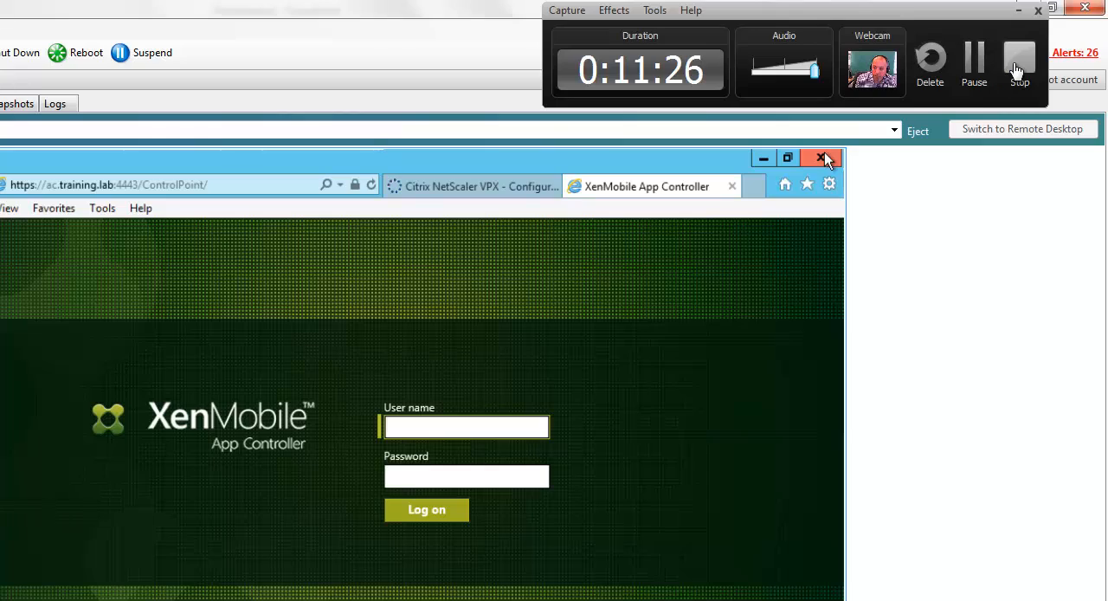
{"action": "left_click", "coordinate": [1021, 61]}
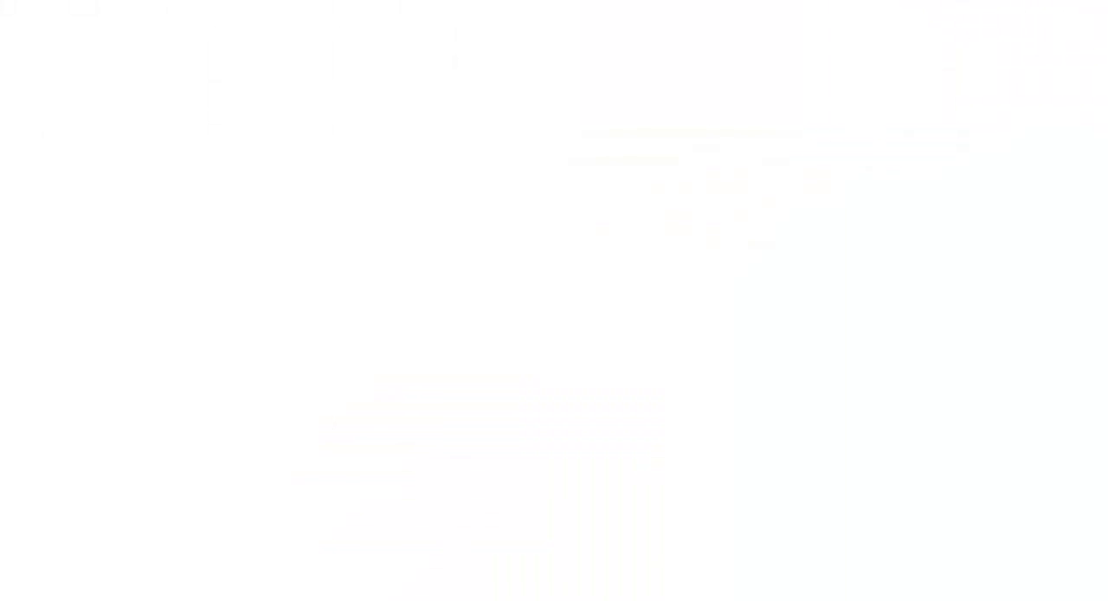